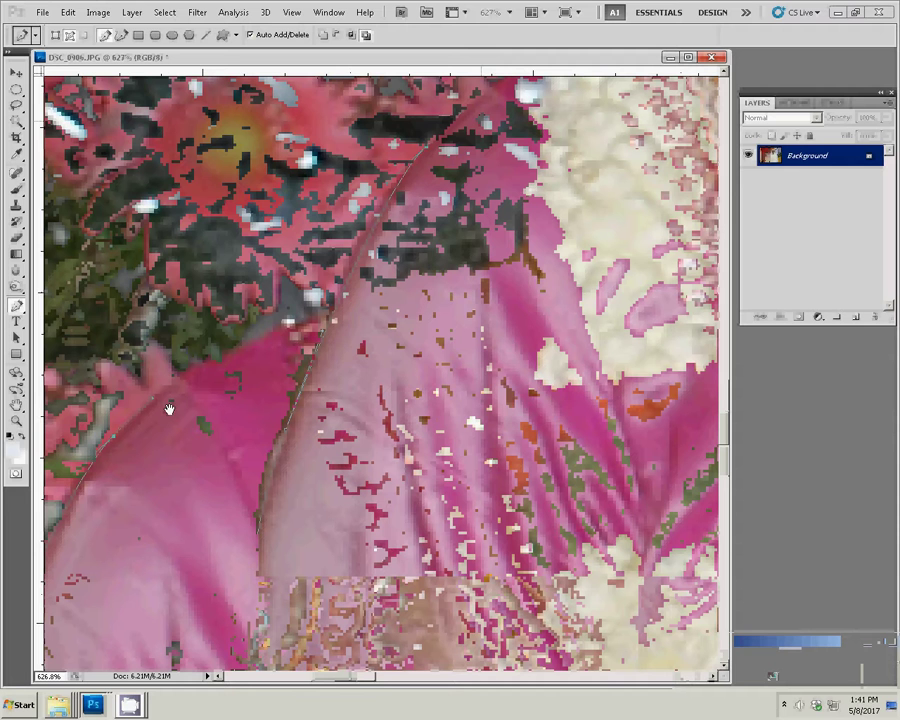
# Trace the pen path along the dress edge and the garland top, then around the earring
pyautogui.click(288, 322)
pyautogui.moveTo(422, 274); pyautogui.dragTo(487, 264)
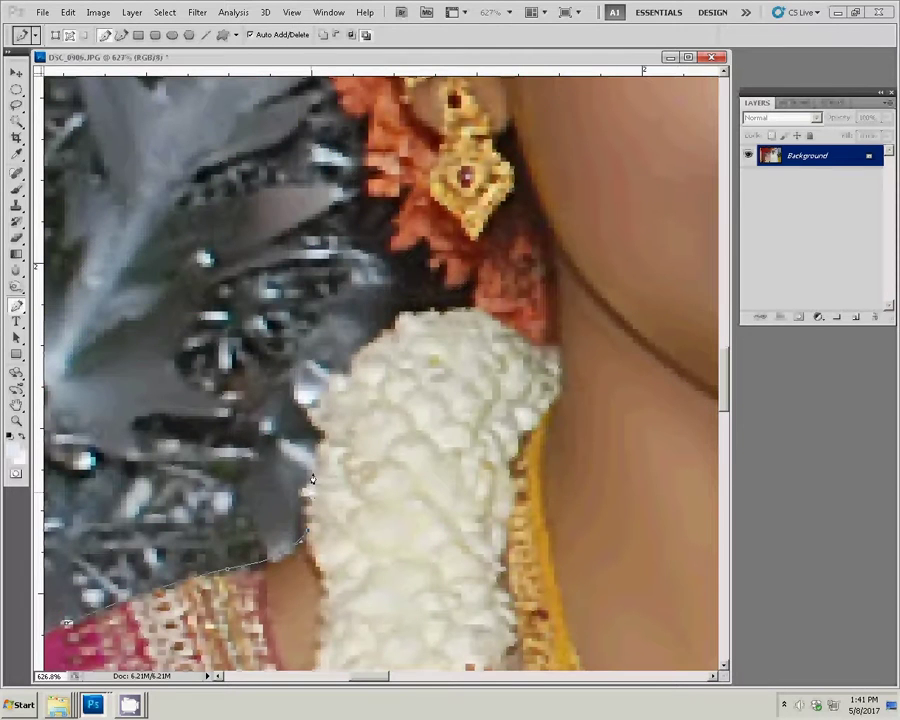
pyautogui.moveTo(312, 480); pyautogui.dragTo(309, 464)
pyautogui.click(315, 433)
pyautogui.click(440, 311)
pyautogui.click(437, 276)
pyautogui.click(414, 245)
pyautogui.click(389, 247)
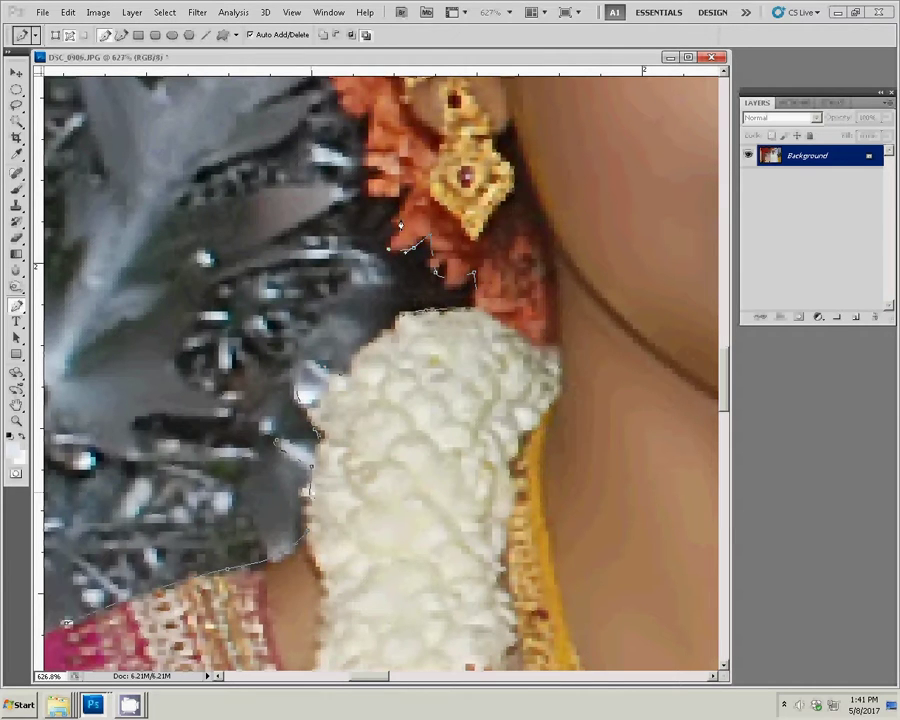
pyautogui.click(404, 194)
pyautogui.click(365, 195)
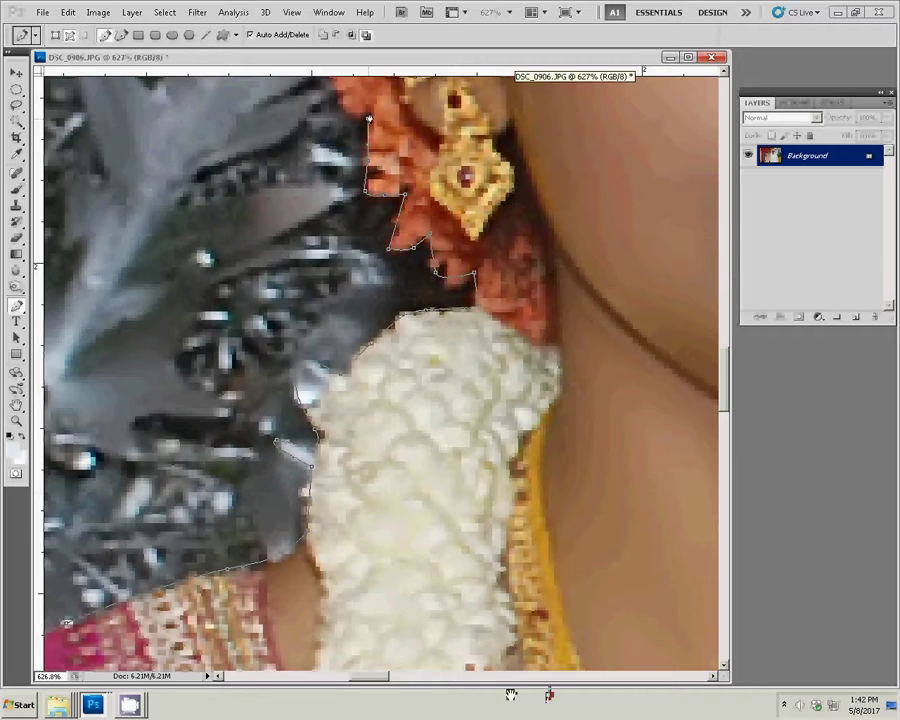
# Continue the path from the earring down the hair edge, undoing one misplaced curve
pyautogui.scroll(3, 312, 395)
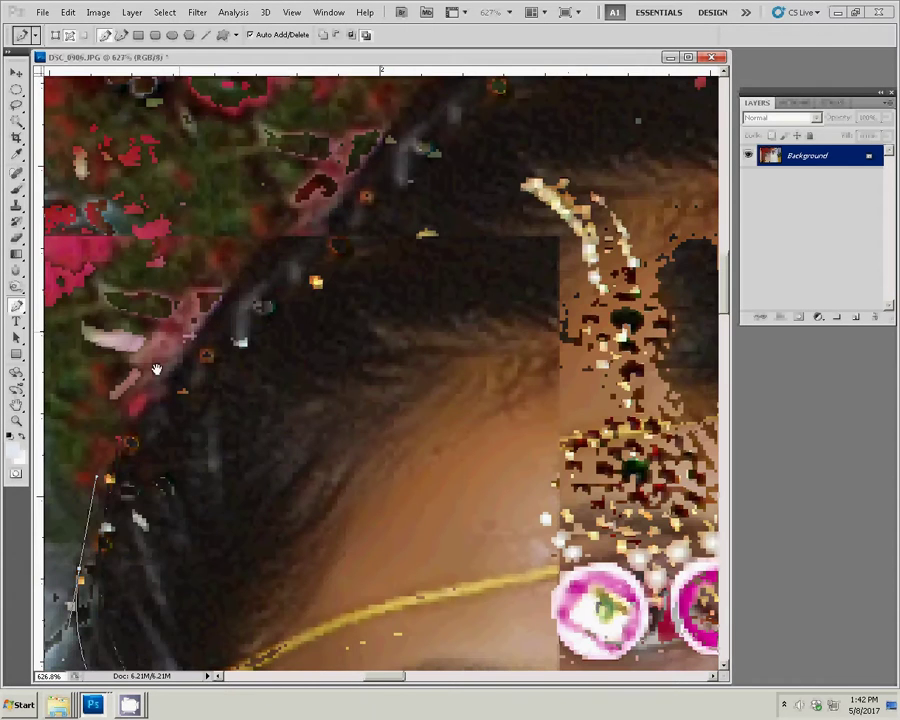
pyautogui.moveTo(254, 261); pyautogui.dragTo(357, 196)
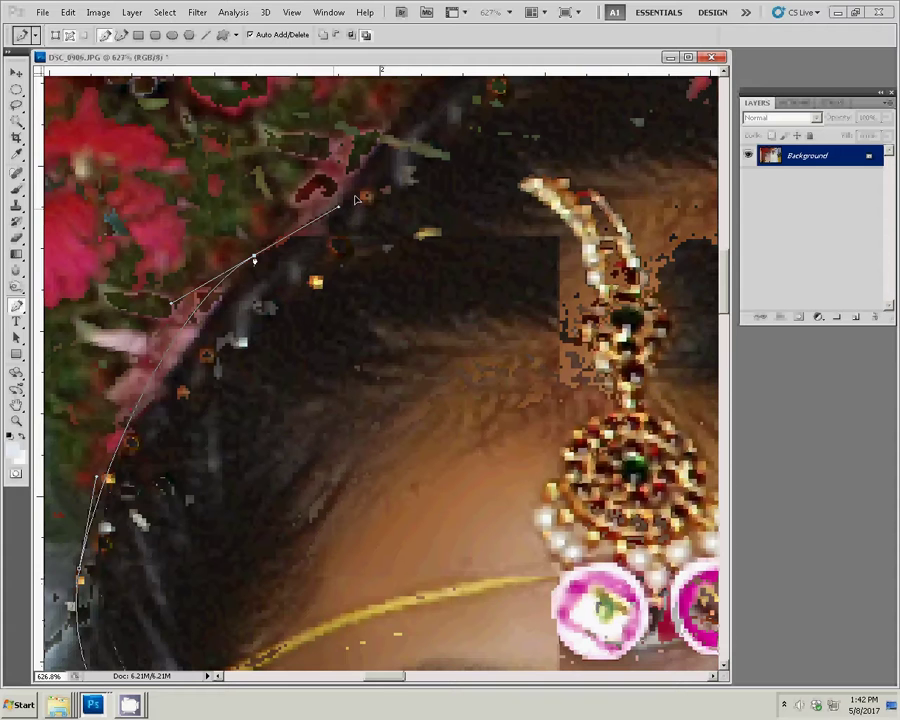
pyautogui.click(496, 193)
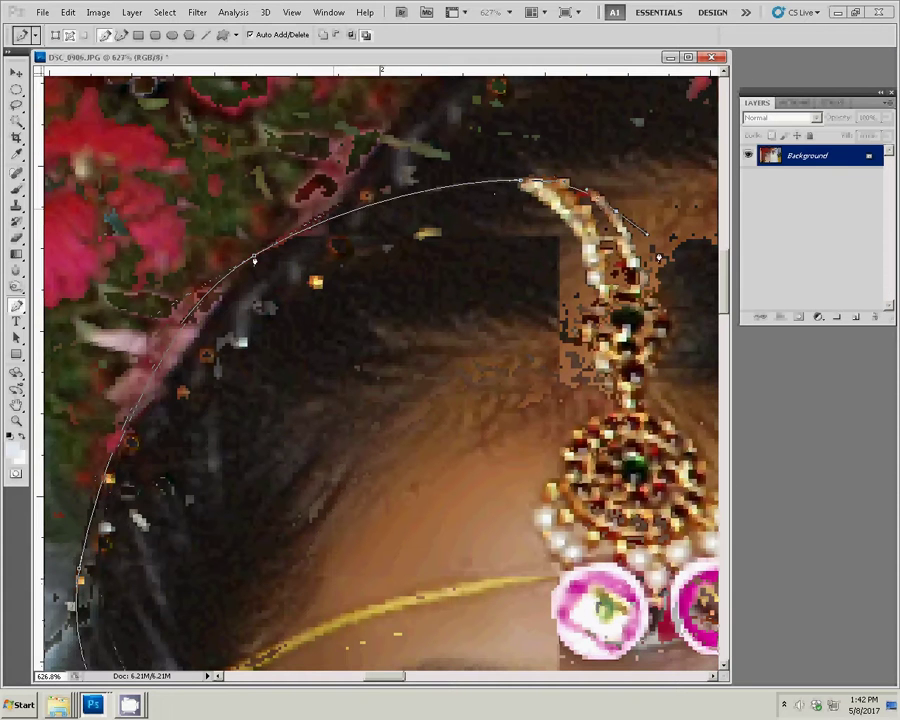
pyautogui.moveTo(650, 255); pyautogui.dragTo(361, 310)
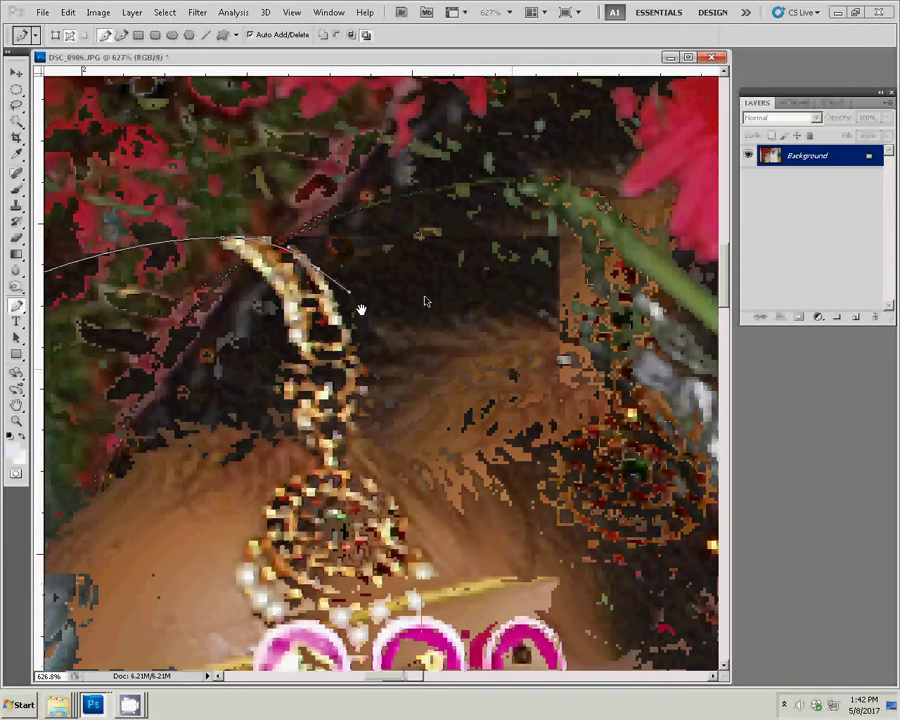
pyautogui.hotkey('ctrl', 'z')
pyautogui.moveTo(496, 296)
pyautogui.mouseDown()
pyautogui.moveTo(653, 478)
pyautogui.moveTo(373, 283)
pyautogui.mouseUp()
pyautogui.moveTo(440, 398)
pyautogui.mouseDown()
pyautogui.moveTo(450, 490)
pyautogui.moveTo(440, 122)
pyautogui.mouseUp()
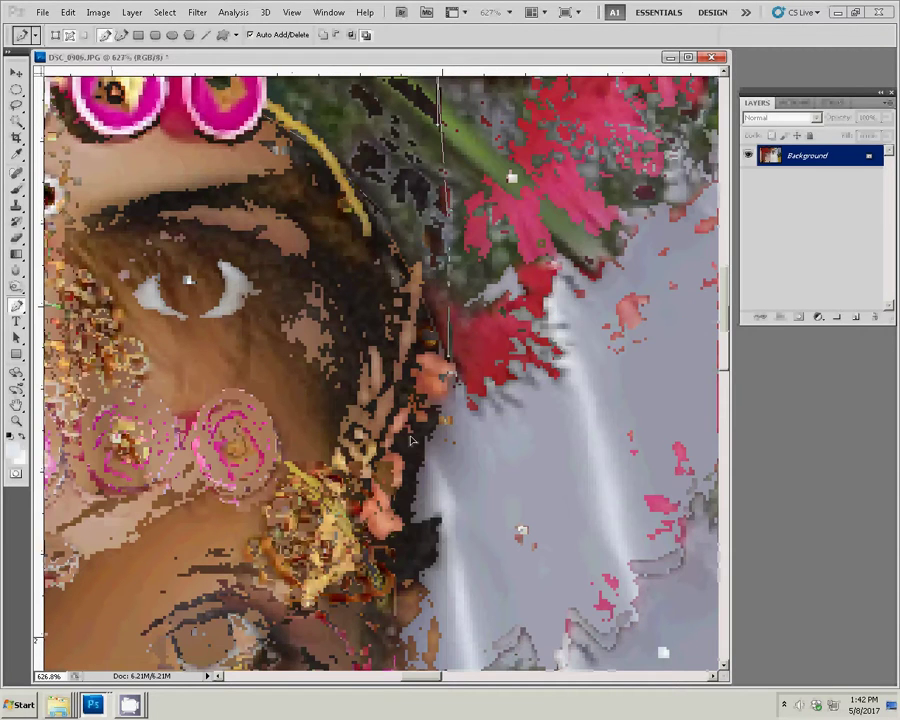
pyautogui.moveTo(401, 488); pyautogui.dragTo(390, 540)
# Carry the path along the yellow ornament and dark hair down to the white flower garland
pyautogui.moveTo(666, 607); pyautogui.dragTo(680, 334)
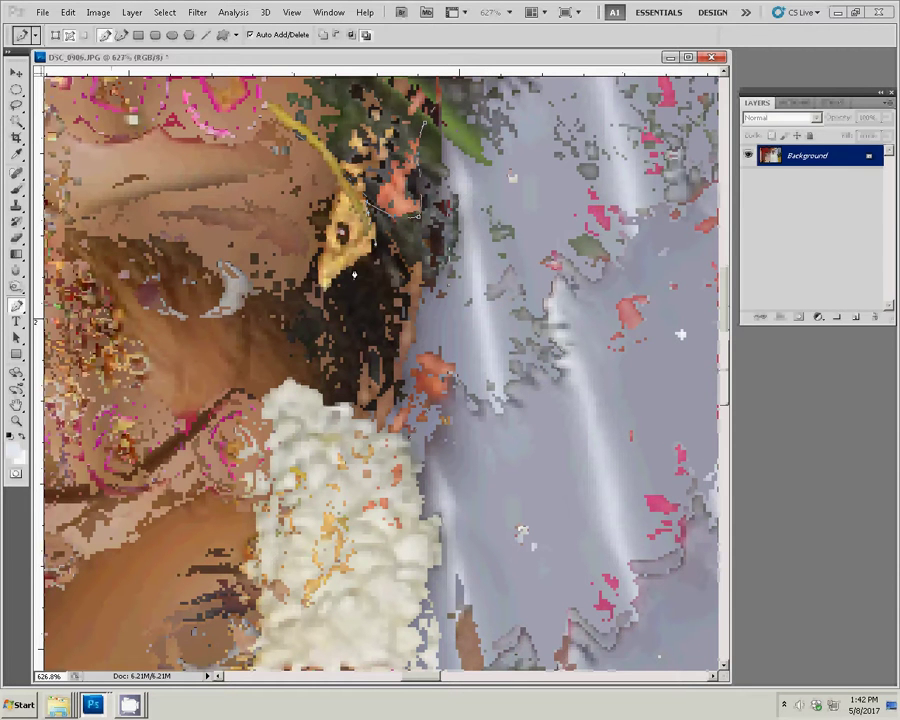
pyautogui.click(366, 262)
pyautogui.click(313, 297)
pyautogui.moveTo(385, 358); pyautogui.dragTo(400, 392)
pyautogui.click(405, 440)
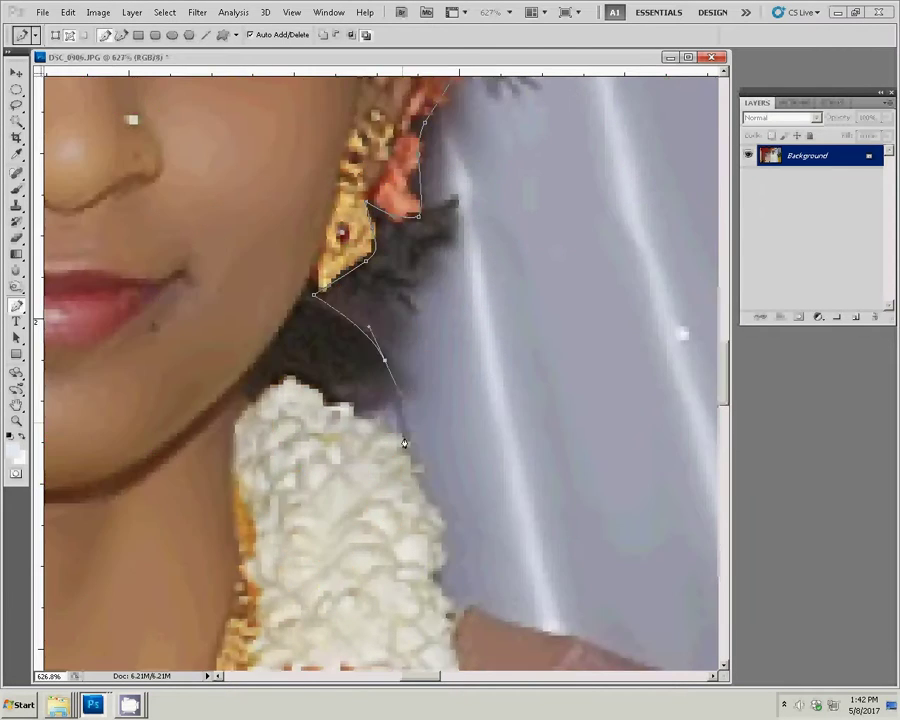
pyautogui.click(438, 589)
pyautogui.scroll(-1, 444, 312)
# Zoom out and add anchors on the bride's shoulder and up the groom's shirt edge
pyautogui.scroll(-2, 444, 312)
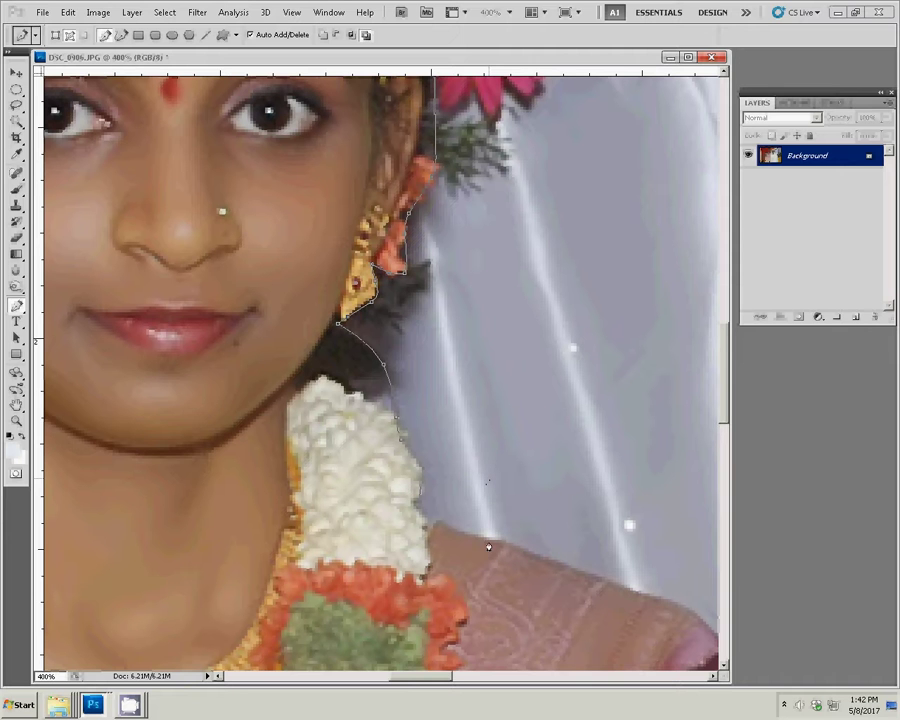
pyautogui.moveTo(488, 546); pyautogui.dragTo(288, 307)
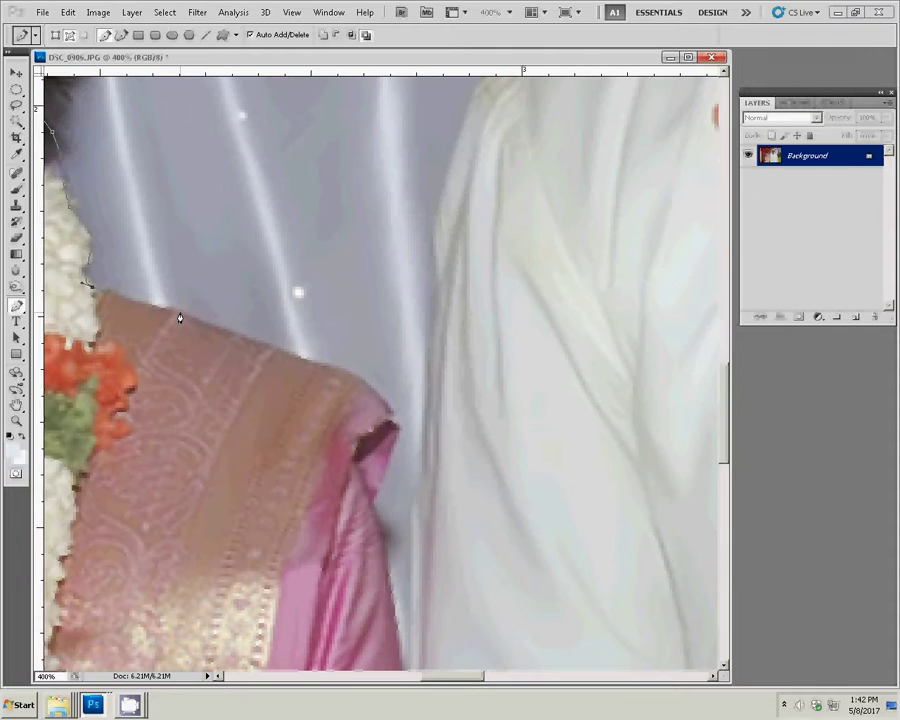
pyautogui.click(180, 318)
pyautogui.moveTo(394, 582); pyautogui.dragTo(386, 283)
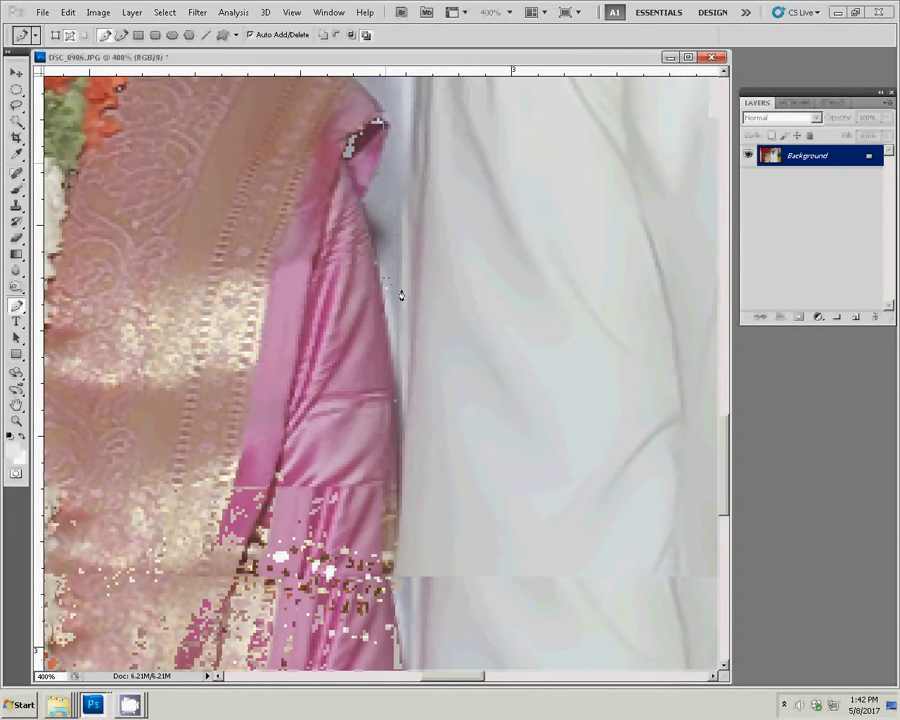
pyautogui.moveTo(298, 528); pyautogui.dragTo(311, 321)
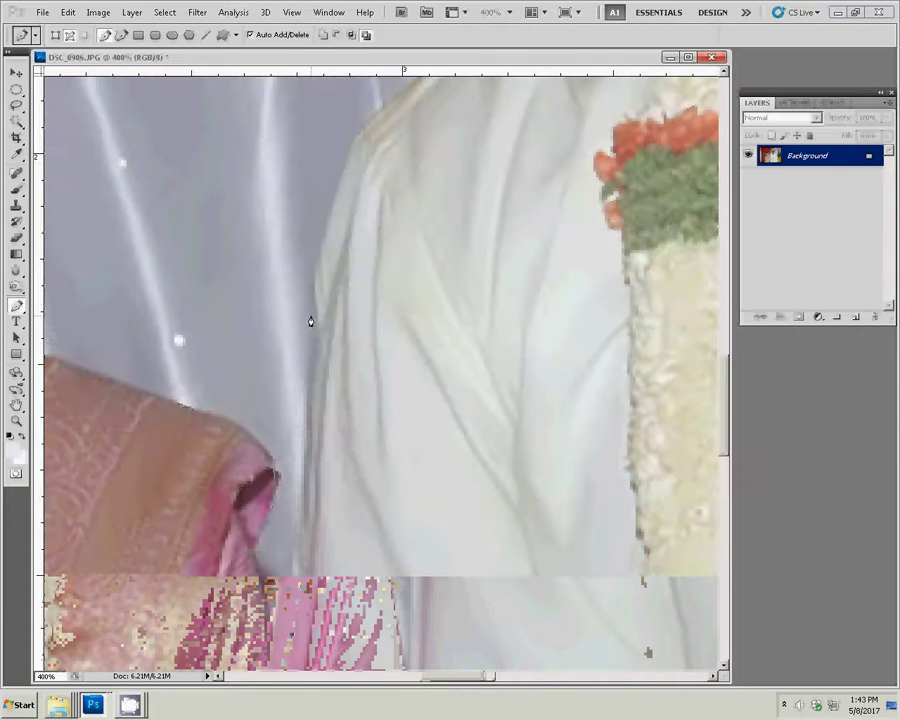
pyautogui.click(311, 318)
pyautogui.click(321, 218)
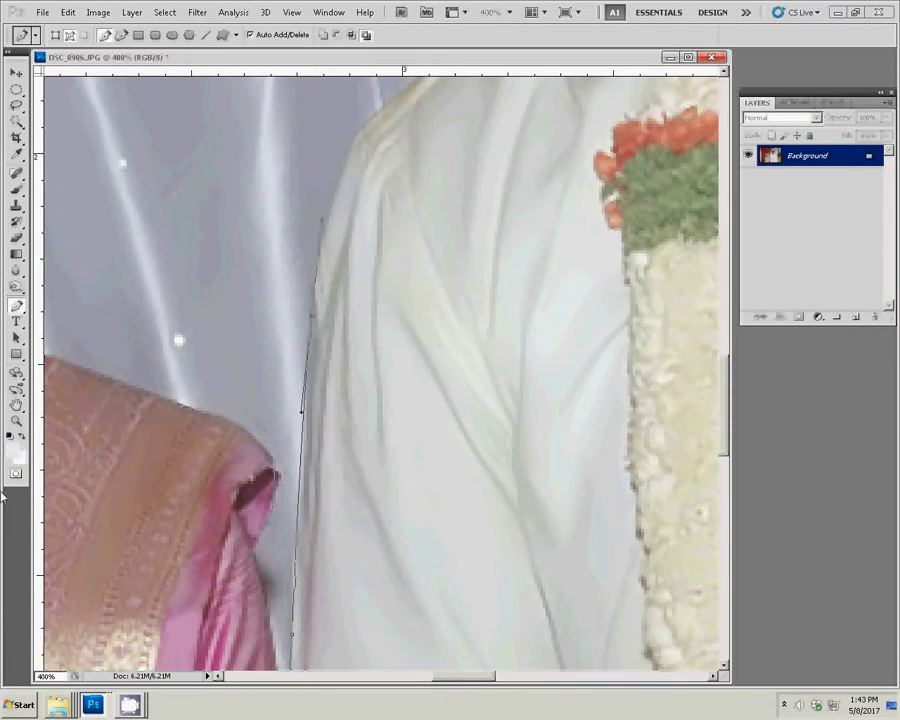
# Trace the shirt's shoulder line to the neck, then up the garland edge to its top
pyautogui.moveTo(429, 170); pyautogui.dragTo(356, 380)
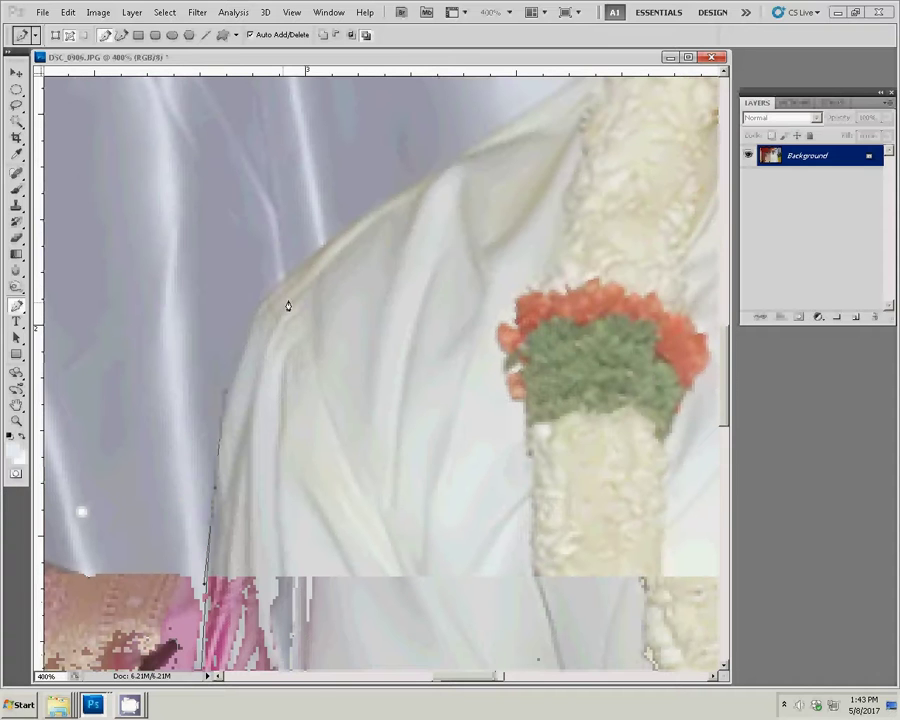
pyautogui.click(285, 283)
pyautogui.moveTo(321, 250); pyautogui.dragTo(426, 186)
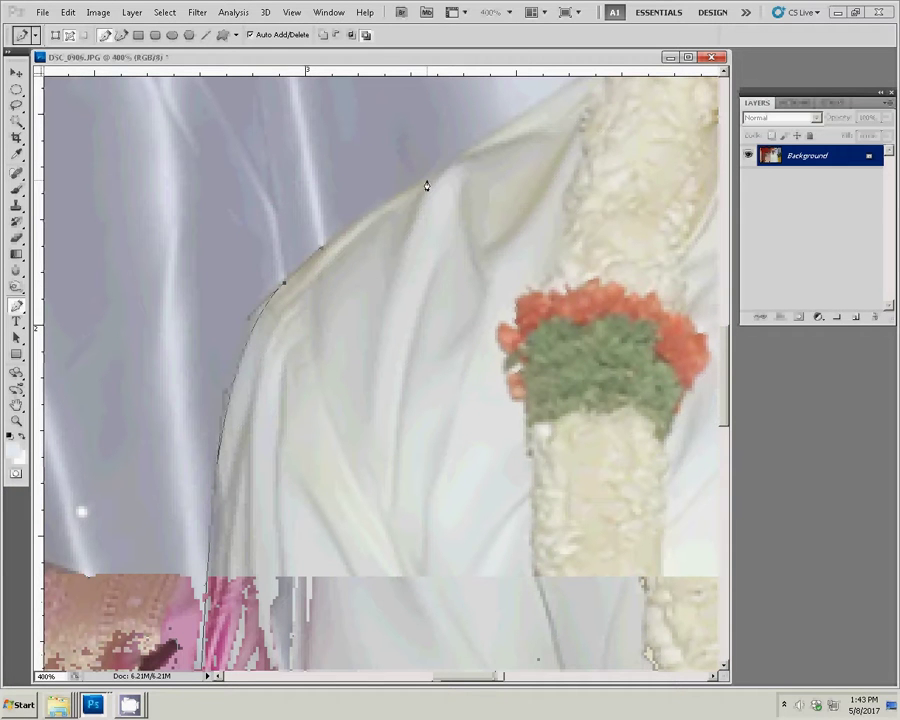
pyautogui.click(426, 186)
pyautogui.click(528, 124)
pyautogui.moveTo(555, 108); pyautogui.dragTo(304, 352)
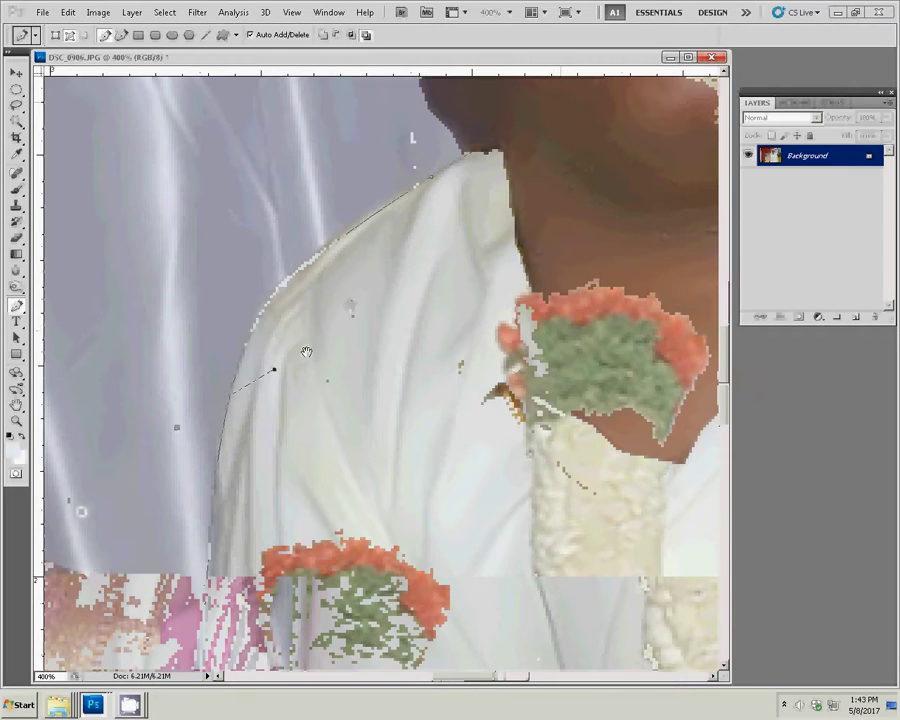
pyautogui.click(351, 312)
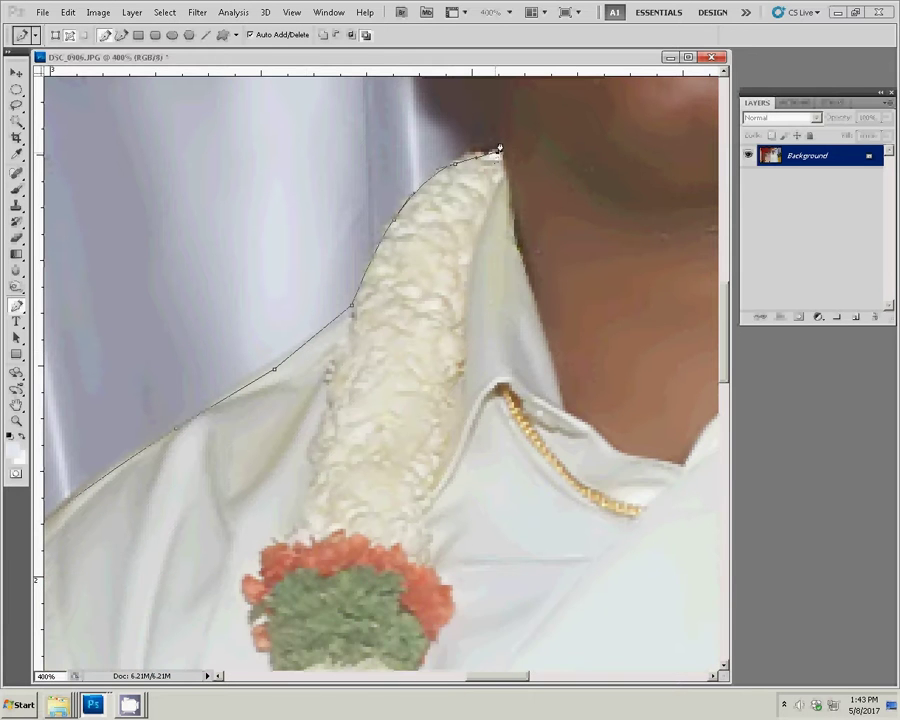
pyautogui.moveTo(497, 148)
pyautogui.mouseDown()
pyautogui.moveTo(387, 483)
pyautogui.moveTo(278, 260)
pyautogui.moveTo(268, 128)
pyautogui.mouseUp()
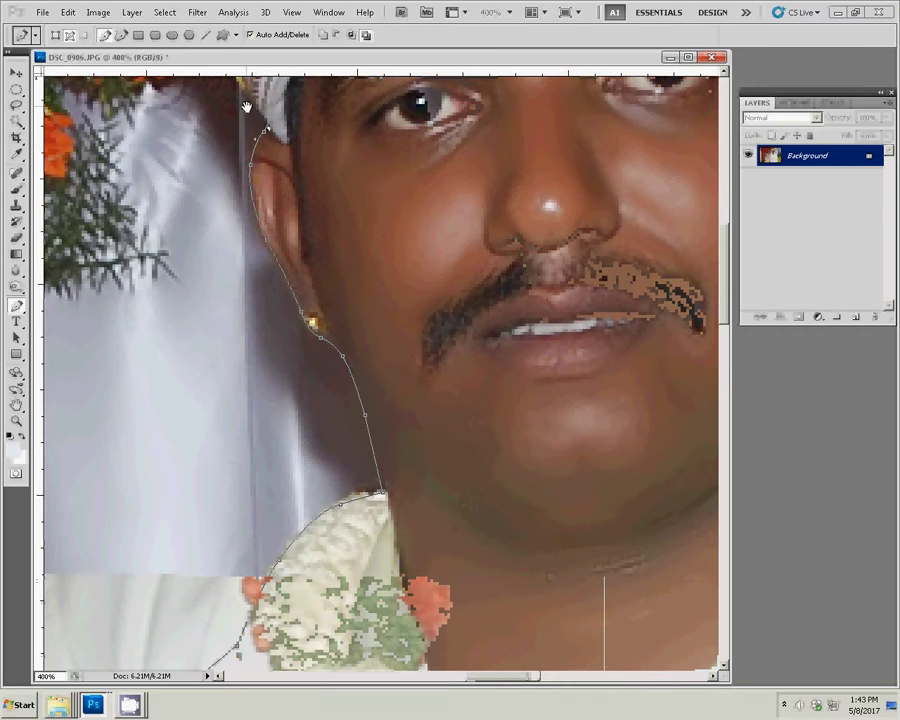
# Pan across the turban, then trace the path down the groom's ear, over the garland top and down its right edge
pyautogui.moveTo(246, 106); pyautogui.dragTo(305, 553)
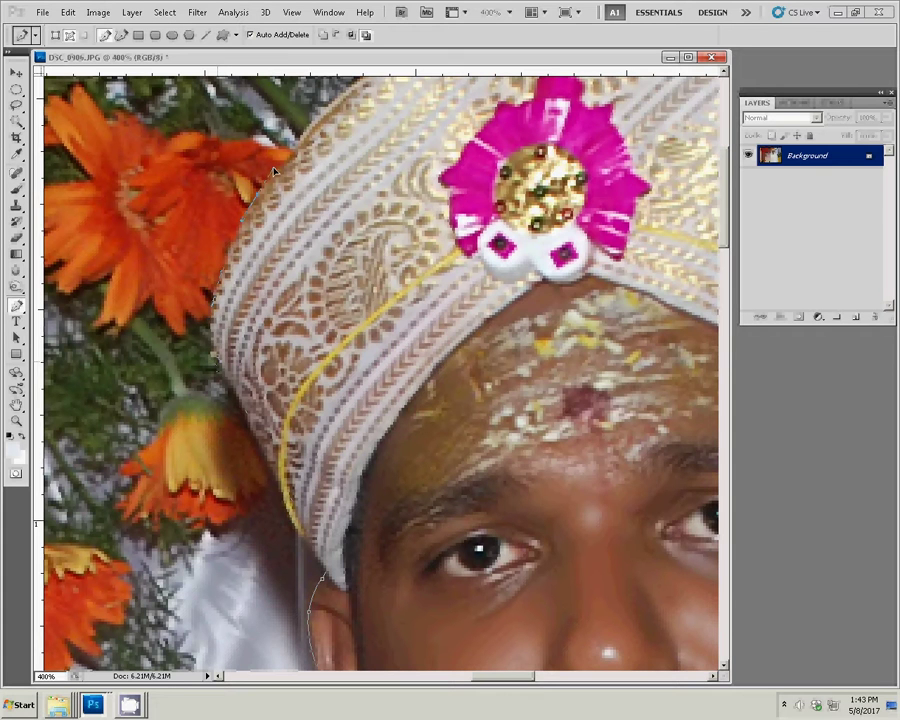
pyautogui.moveTo(254, 203); pyautogui.dragTo(121, 400)
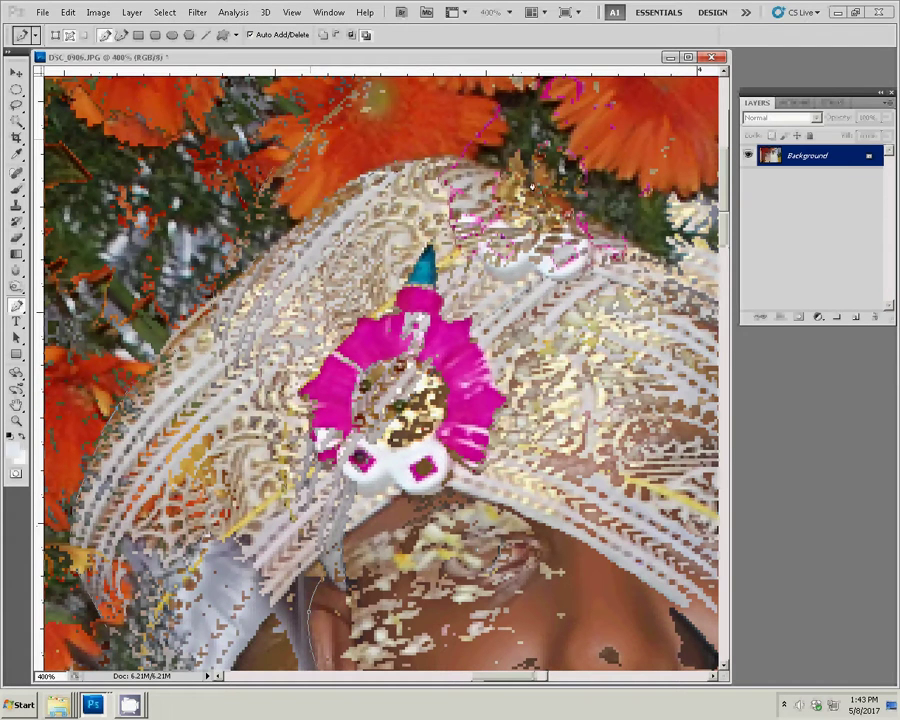
pyautogui.moveTo(608, 251); pyautogui.dragTo(363, 196)
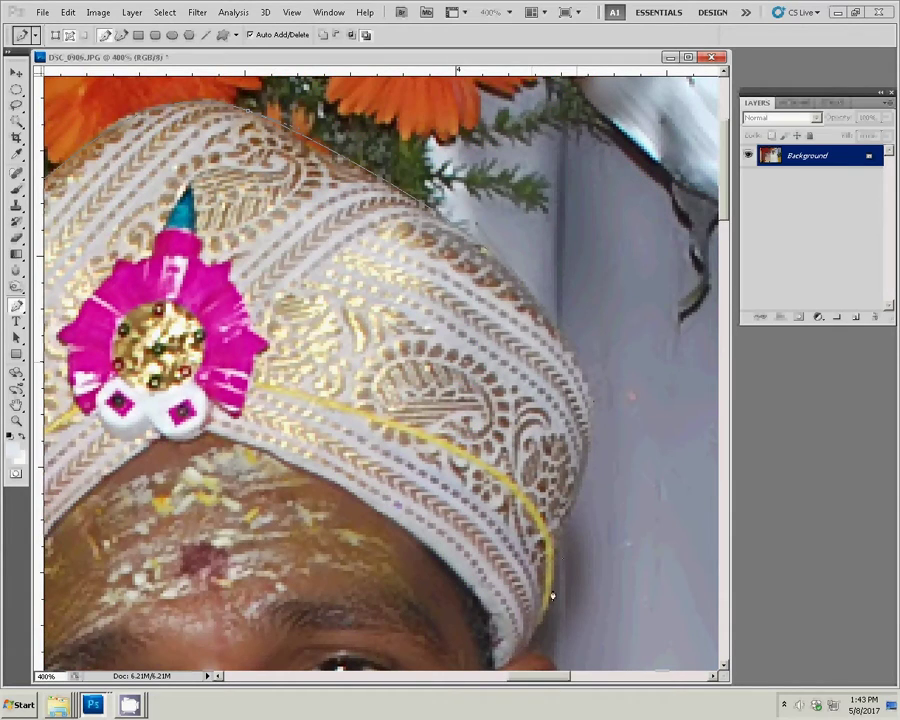
pyautogui.moveTo(552, 597); pyautogui.dragTo(532, 257)
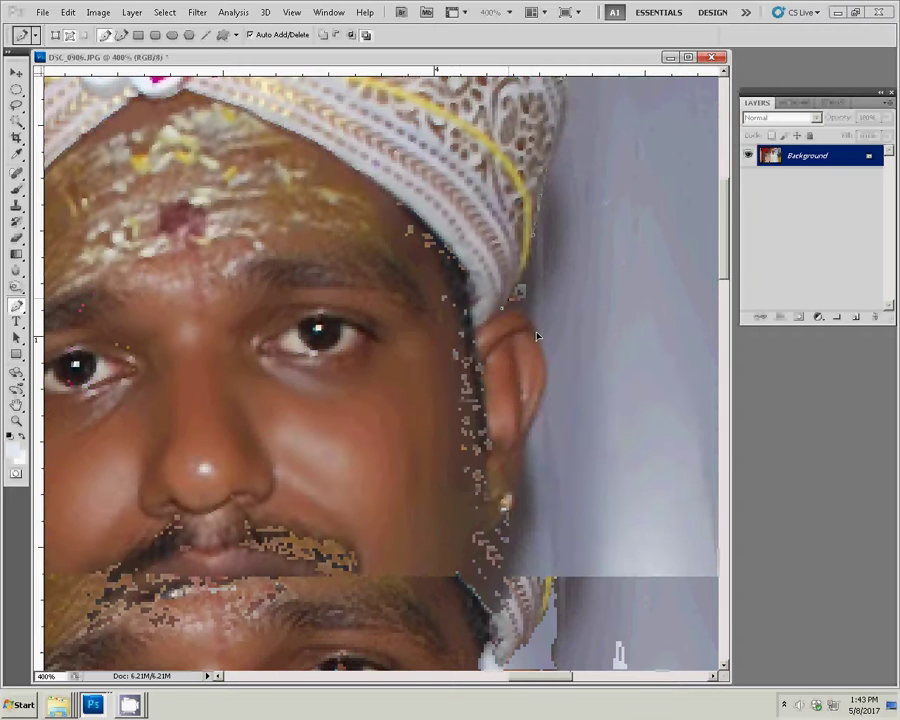
pyautogui.click(536, 337)
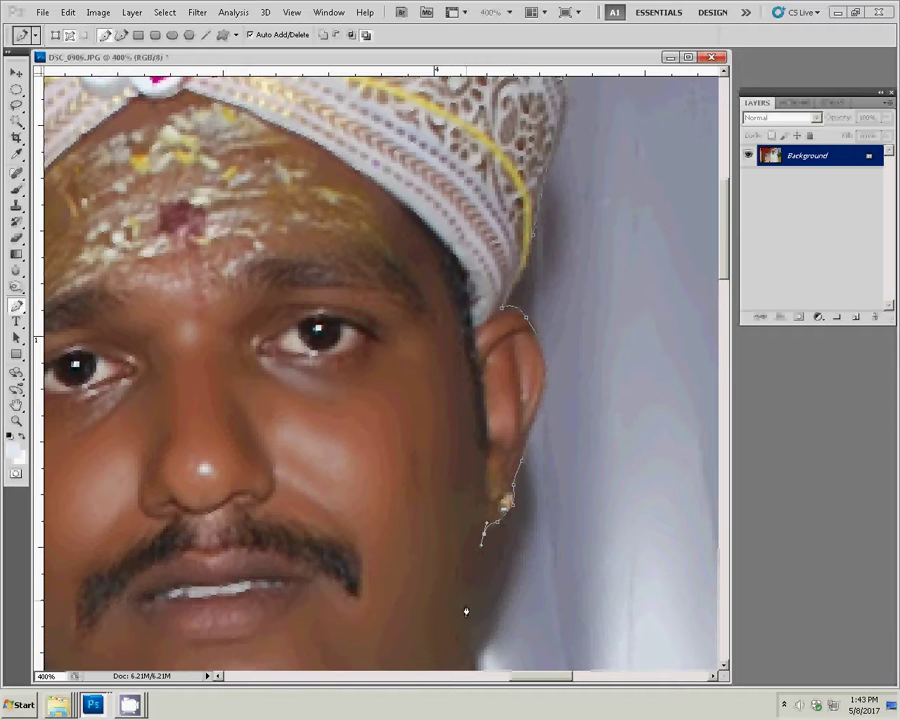
pyautogui.click(418, 292)
pyautogui.click(452, 355)
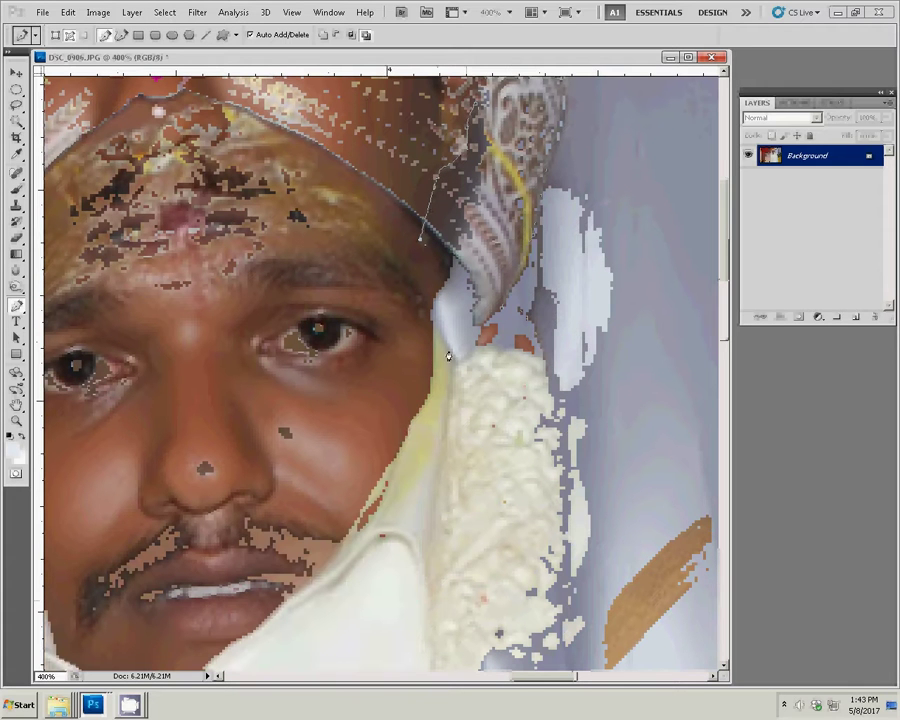
pyautogui.click(492, 356)
pyautogui.click(628, 427)
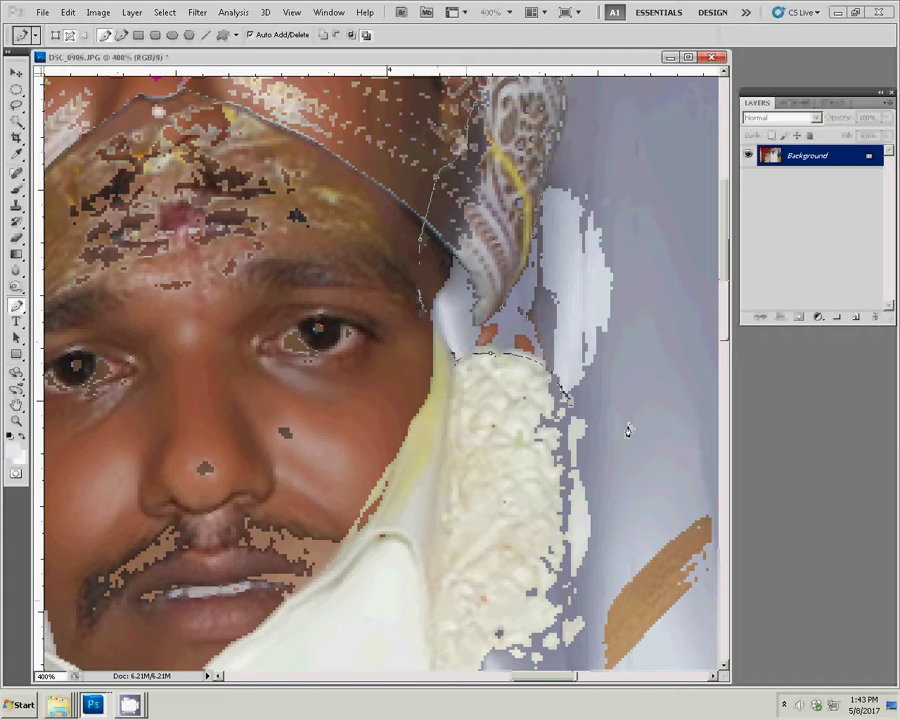
pyautogui.moveTo(660, 459); pyautogui.dragTo(392, 285)
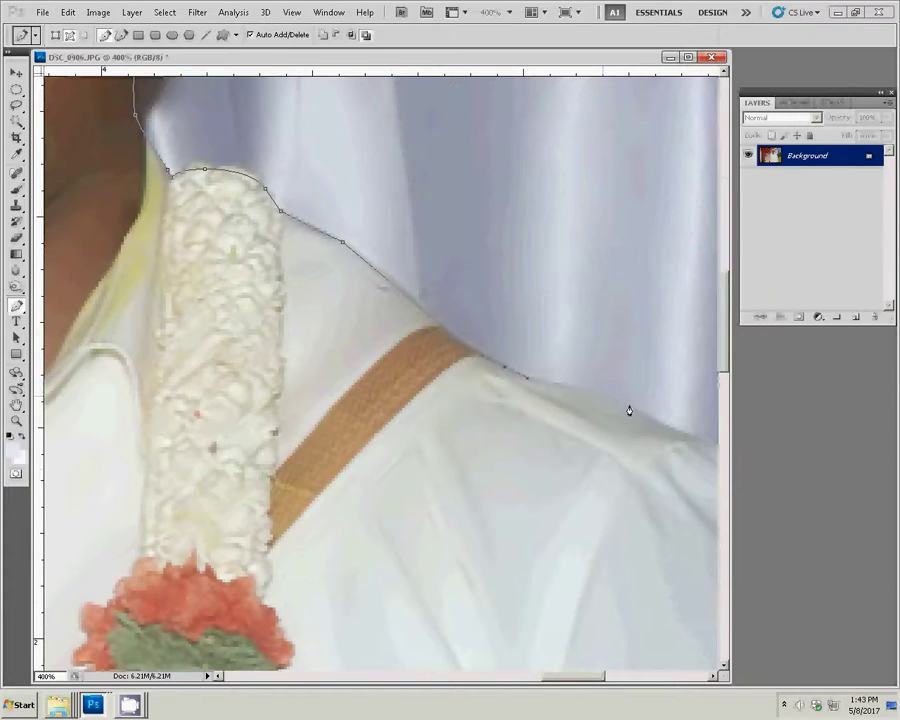
# Follow the outline down the white outfit's edge to the bride's arm, zooming out to 300%
pyautogui.moveTo(694, 449); pyautogui.dragTo(408, 394)
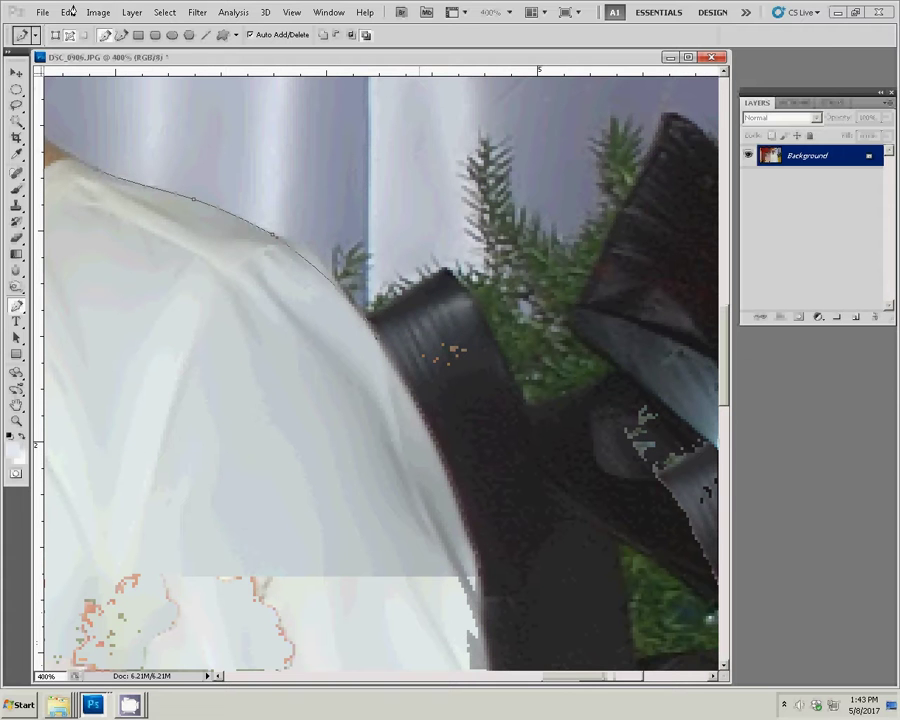
pyautogui.moveTo(478, 627); pyautogui.dragTo(470, 224)
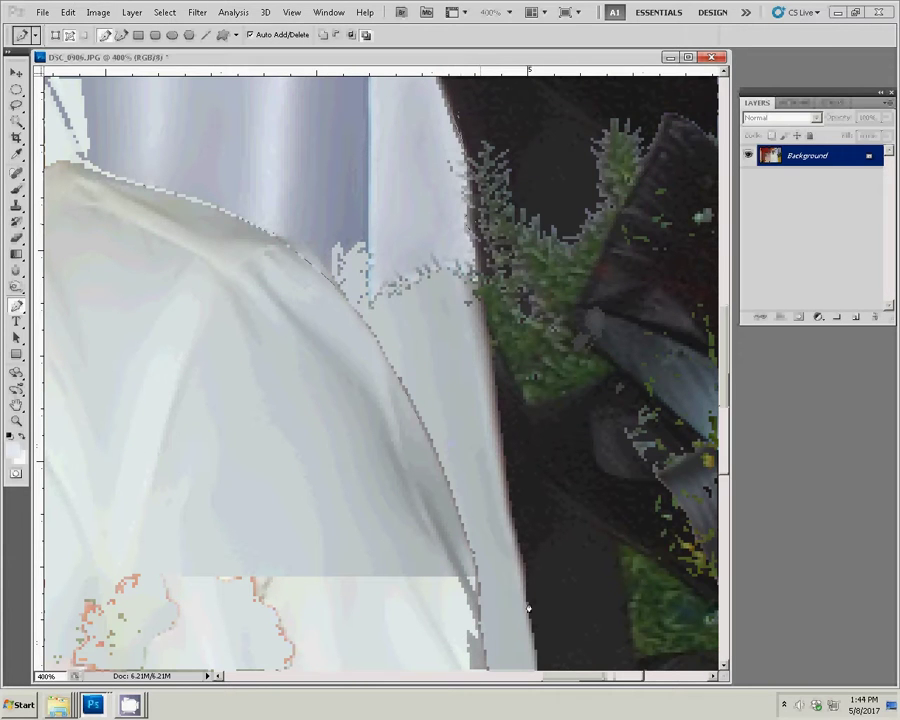
pyautogui.moveTo(524, 606); pyautogui.dragTo(464, 216)
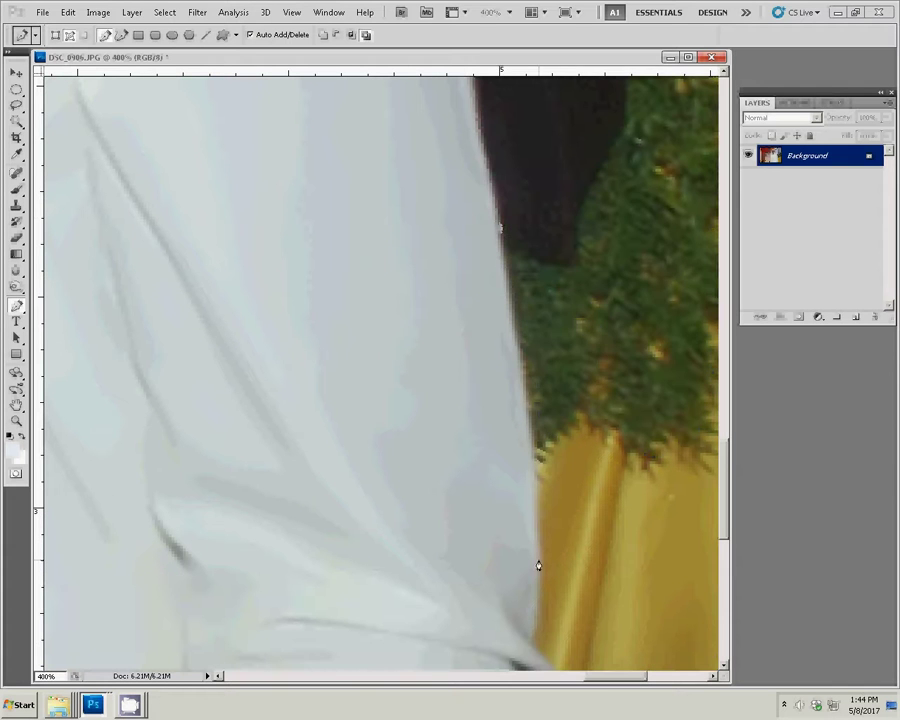
pyautogui.moveTo(530, 636); pyautogui.dragTo(472, 326)
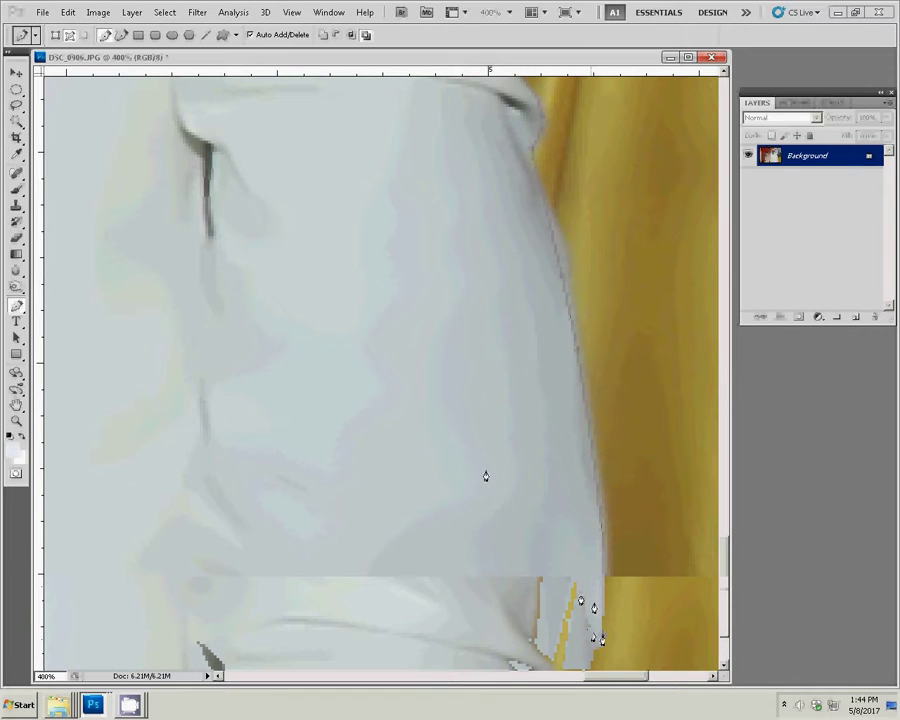
pyautogui.hotkey('ctrl', '-')
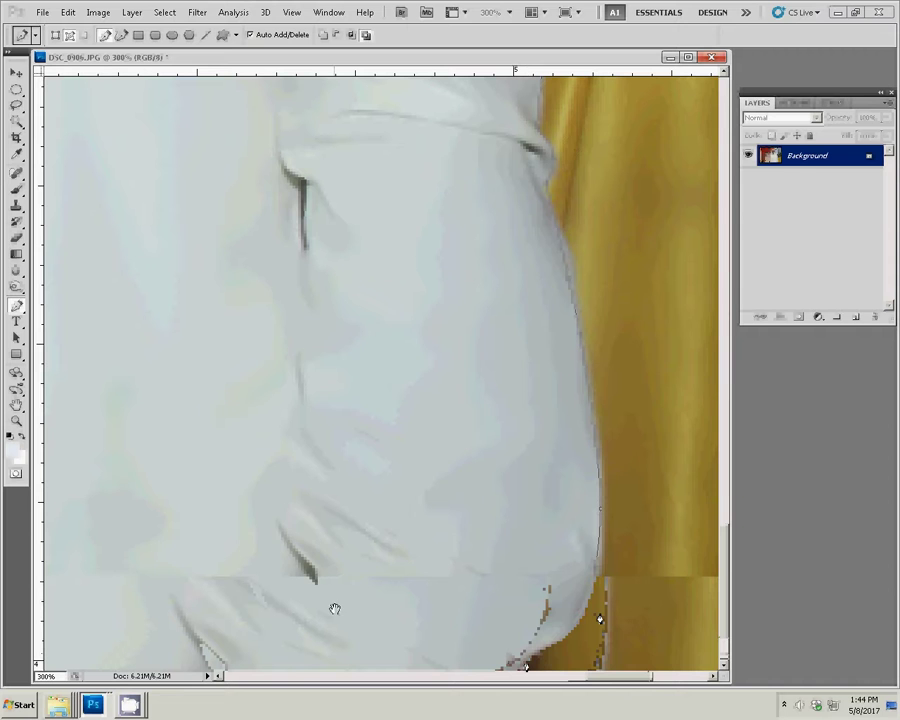
pyautogui.moveTo(333, 605); pyautogui.dragTo(578, 583)
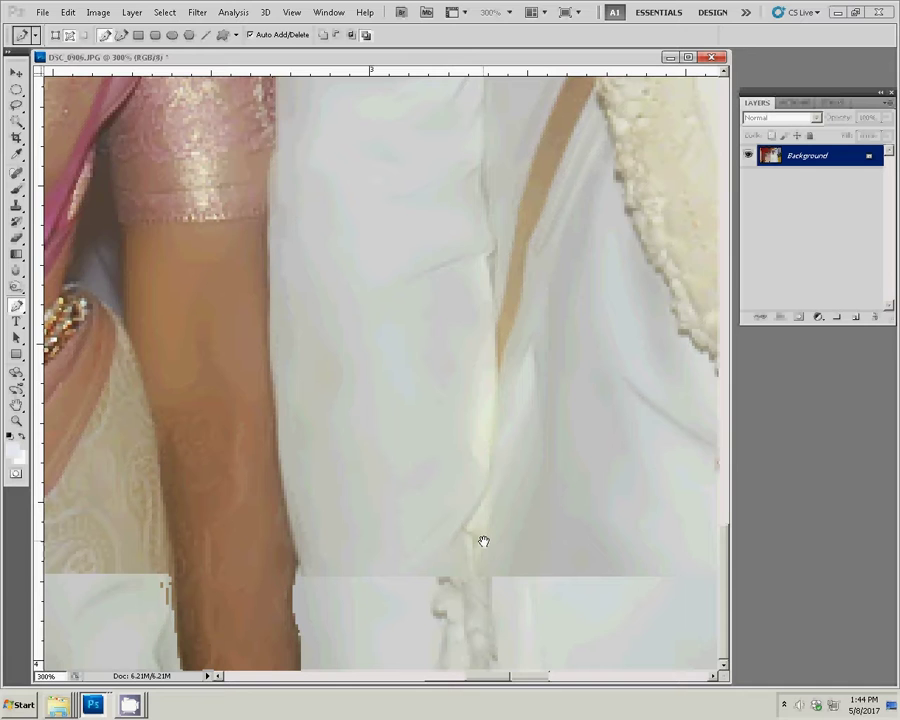
pyautogui.moveTo(483, 541); pyautogui.dragTo(611, 500)
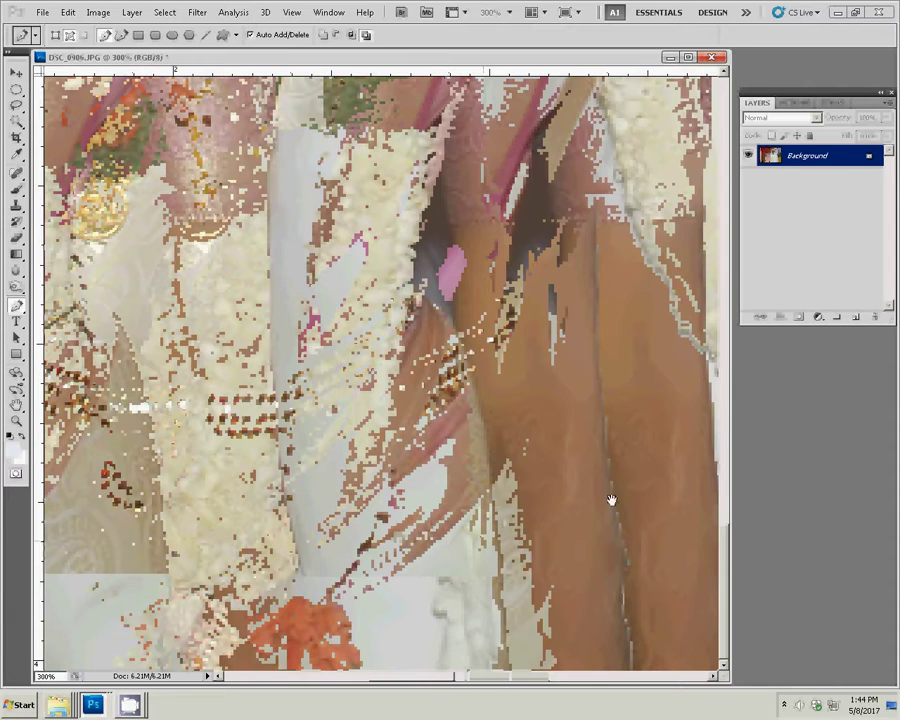
pyautogui.moveTo(145, 394); pyautogui.dragTo(612, 490)
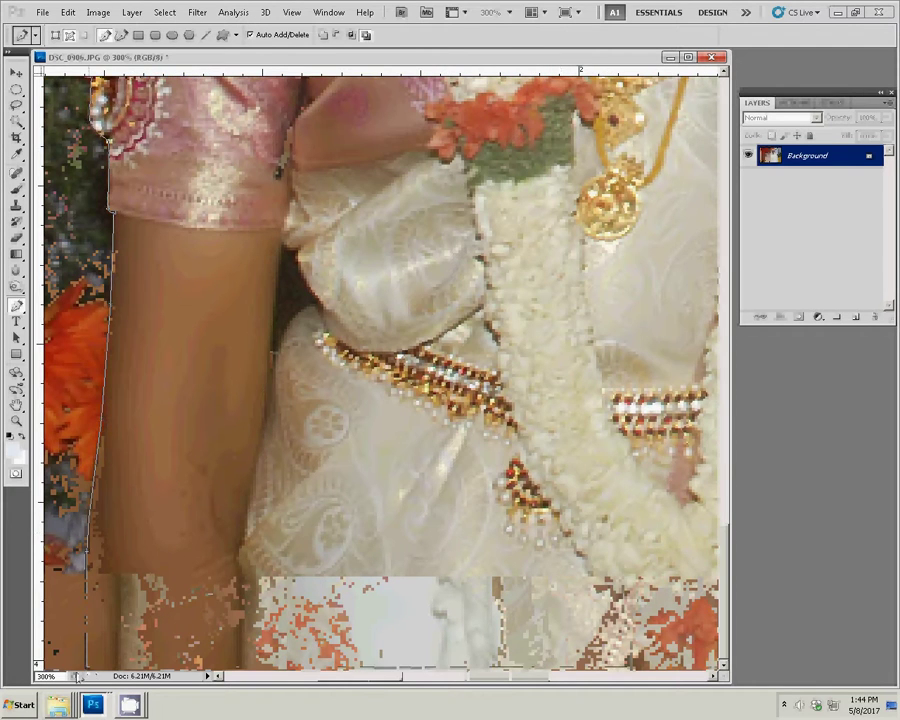
# Turn the traced path into a selection with Make Selection
pyautogui.rightClick(348, 435)
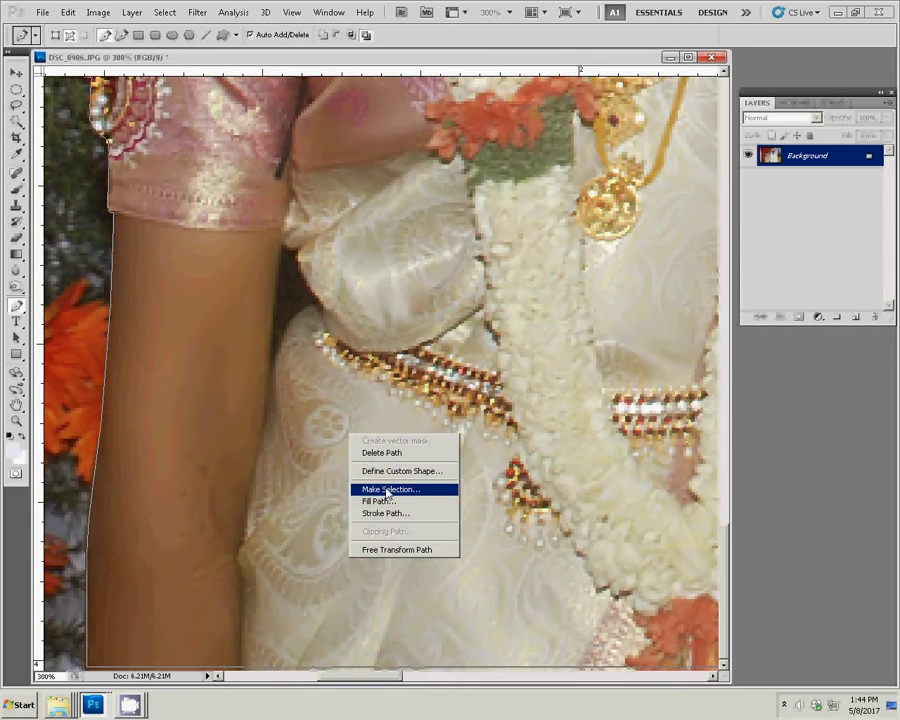
pyautogui.click(387, 489)
pyautogui.click(520, 207)
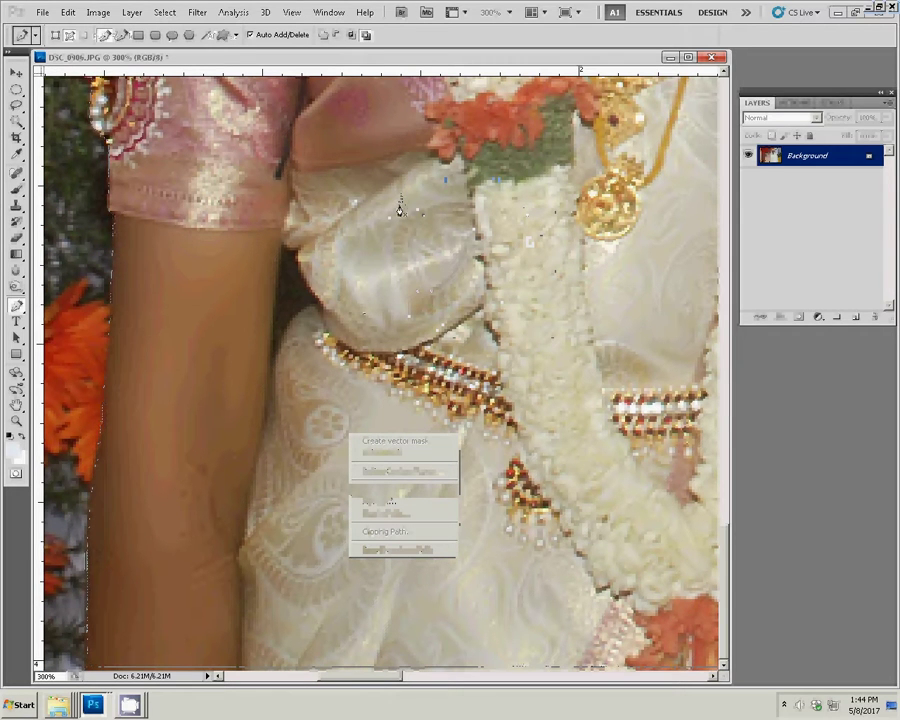
# Copy the couple onto Layer 1, hide the Background layer, and bring up Save As
pyautogui.hotkey('ctrl', 'j')
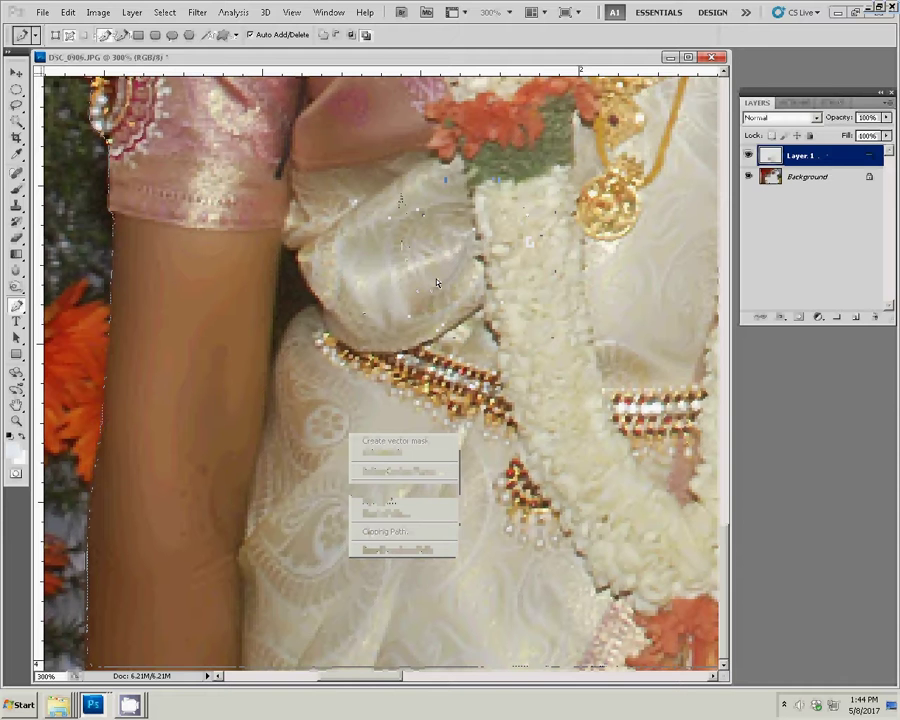
pyautogui.click(748, 176)
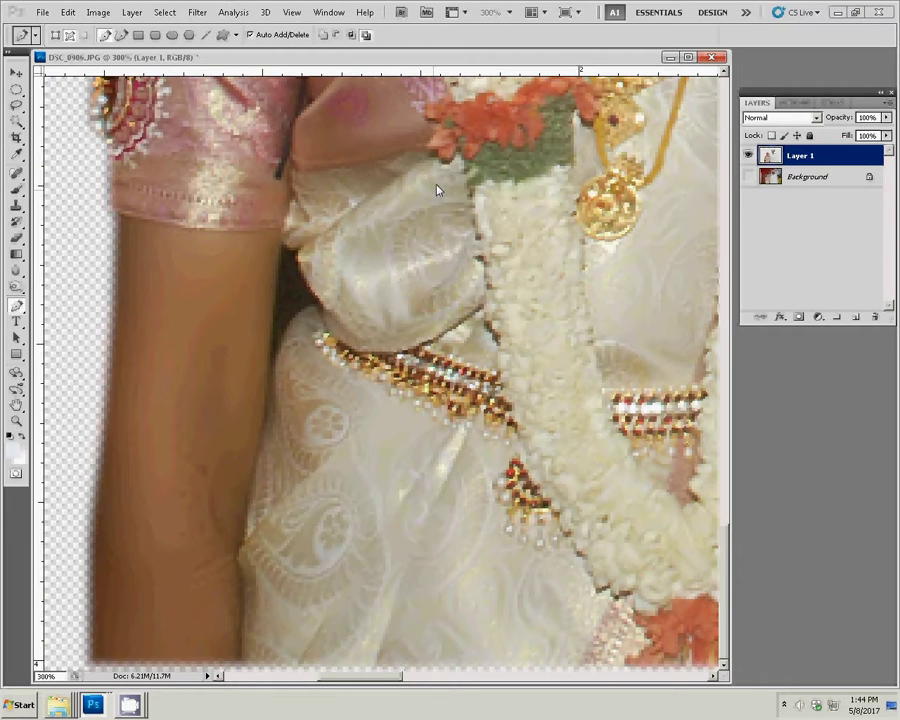
pyautogui.hotkey('ctrl', 'shift', 's')
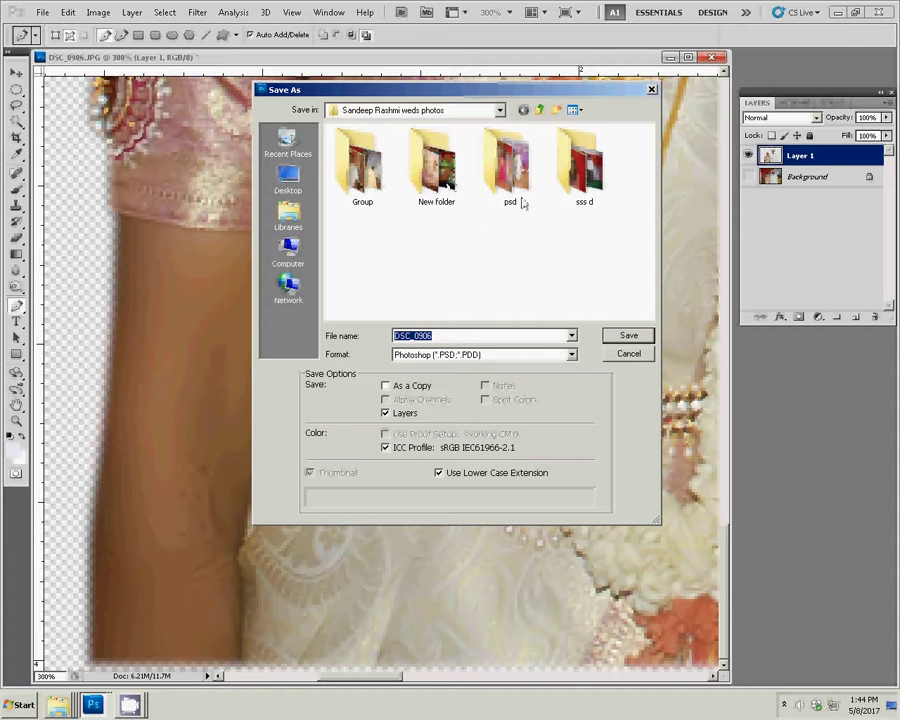
# Save the cutout as DSC_0906.psd in the psd folder, accepting the Photoshop Format Options
pyautogui.click(518, 198)
pyautogui.click(628, 335)
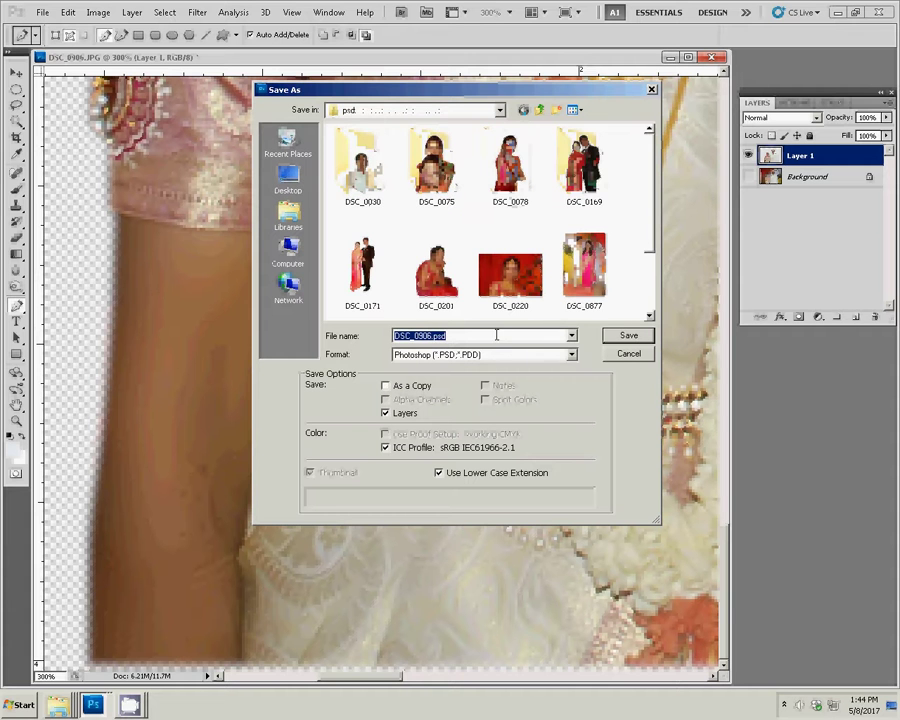
pyautogui.click(634, 338)
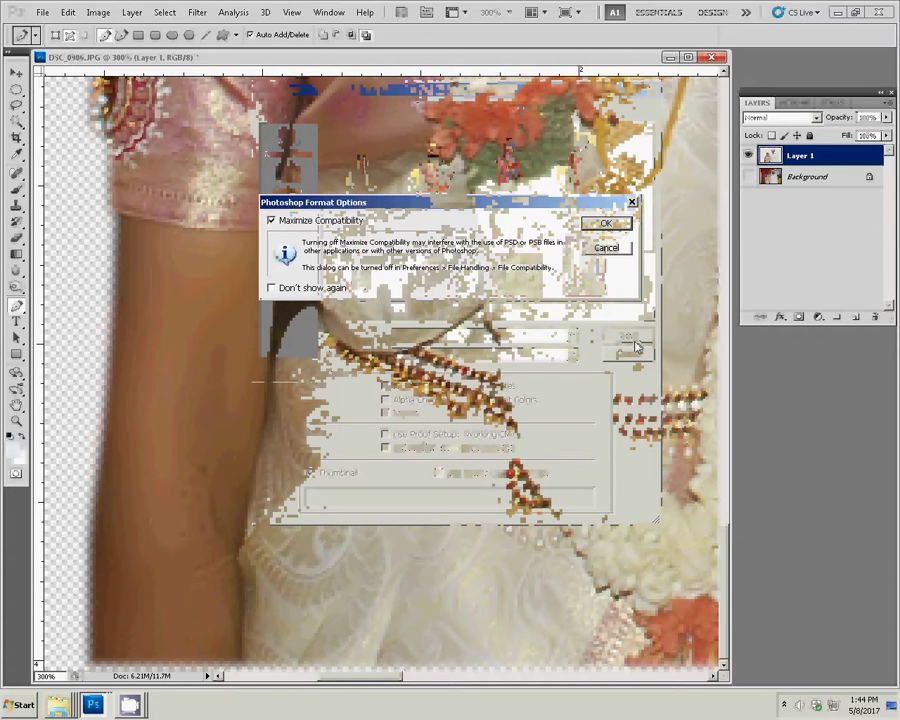
pyautogui.click(607, 224)
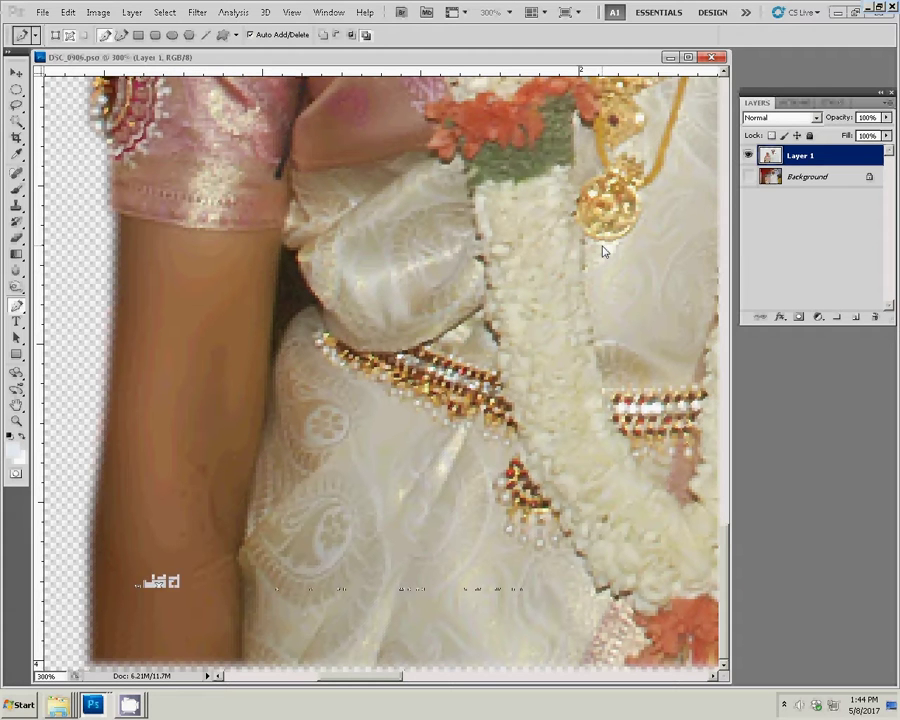
# Fit the DSC_0906 cutout on screen with the Zoom tool
pyautogui.press('z')
pyautogui.rightClick(477, 244)
pyautogui.click(495, 251)
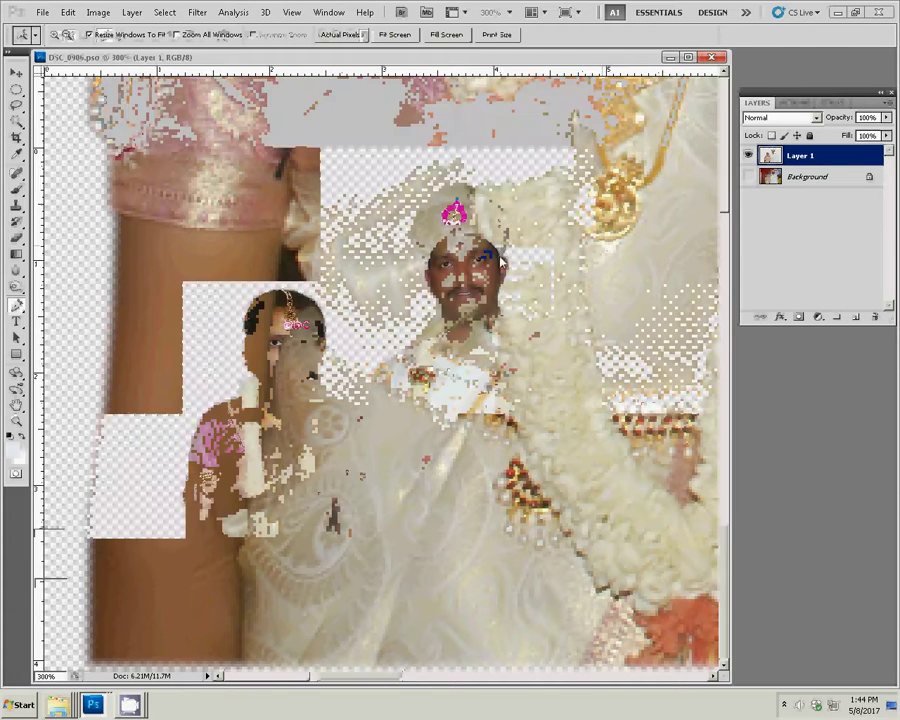
pyautogui.keyDown('alt'); pyautogui.click(473, 265); pyautogui.keyUp('alt')
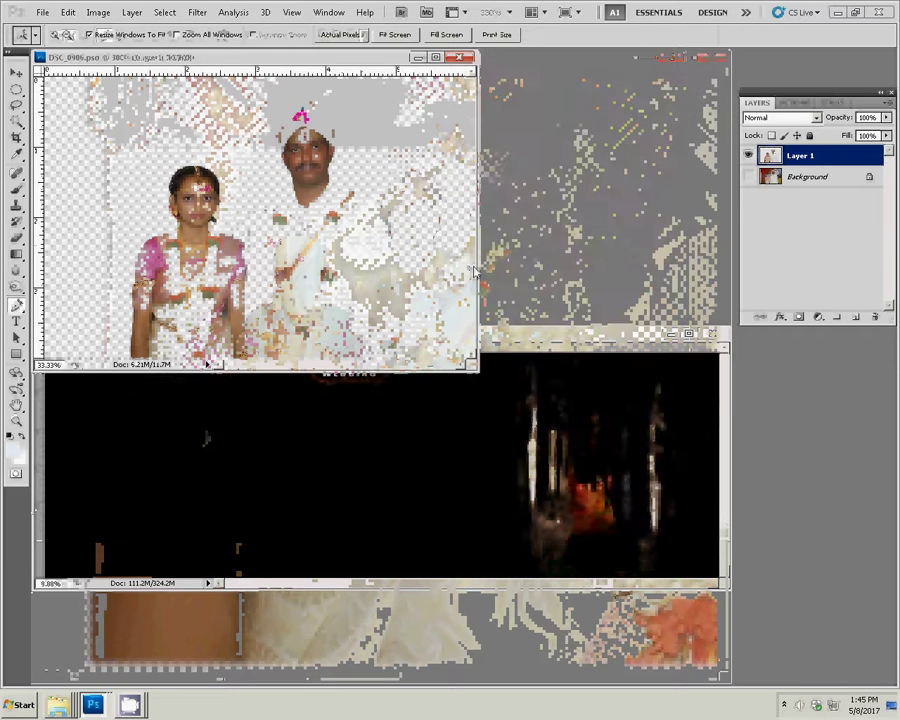
# Drag the couple into the 05.psd spread and delete Layer 11
pyautogui.press('v')
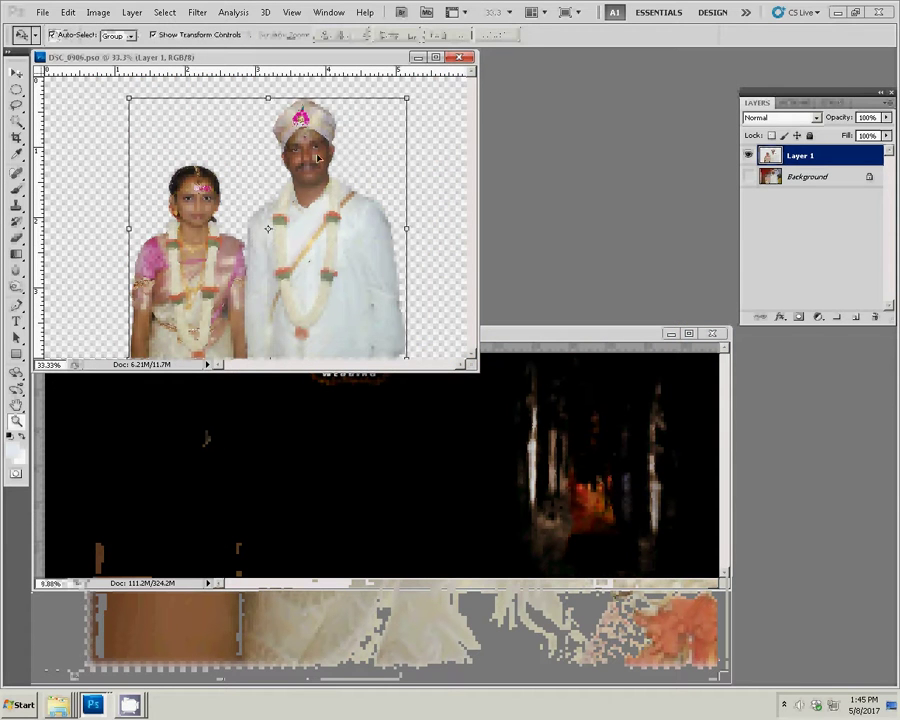
pyautogui.click(658, 440)
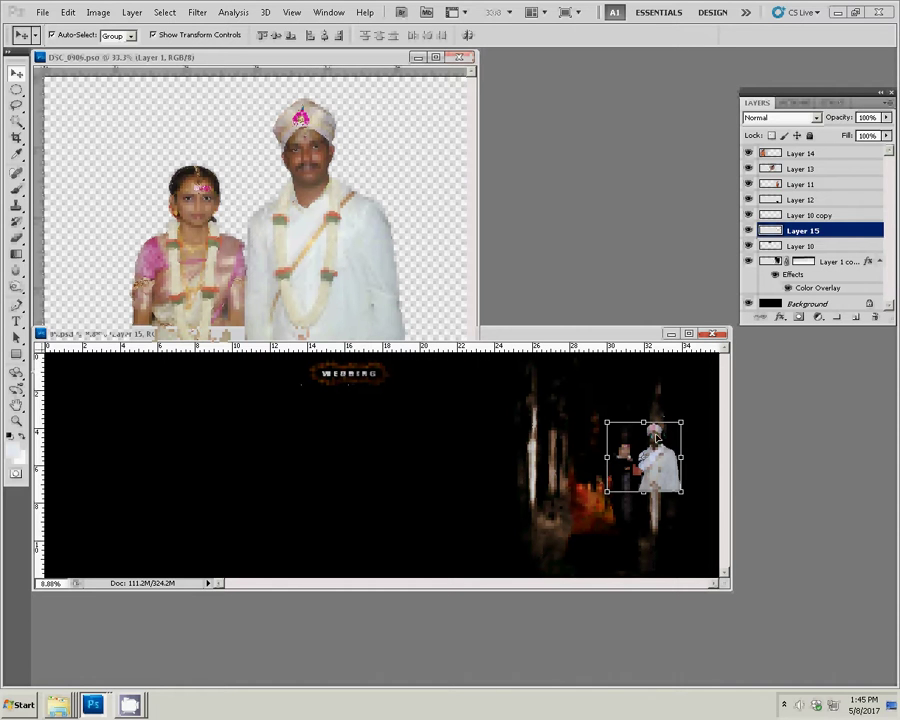
pyautogui.click(657, 437)
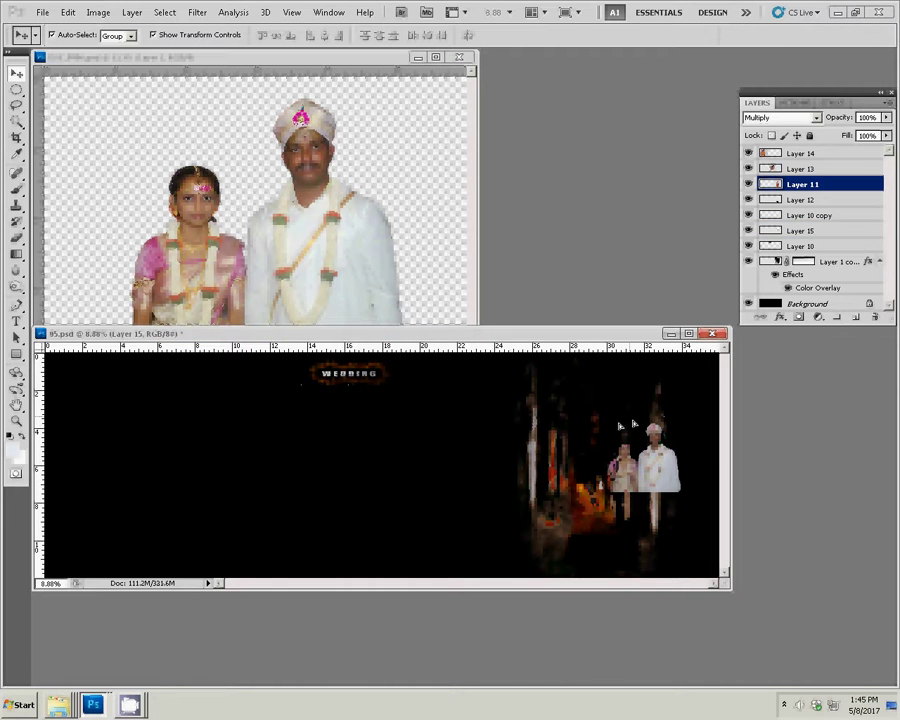
pyautogui.press('Delete')
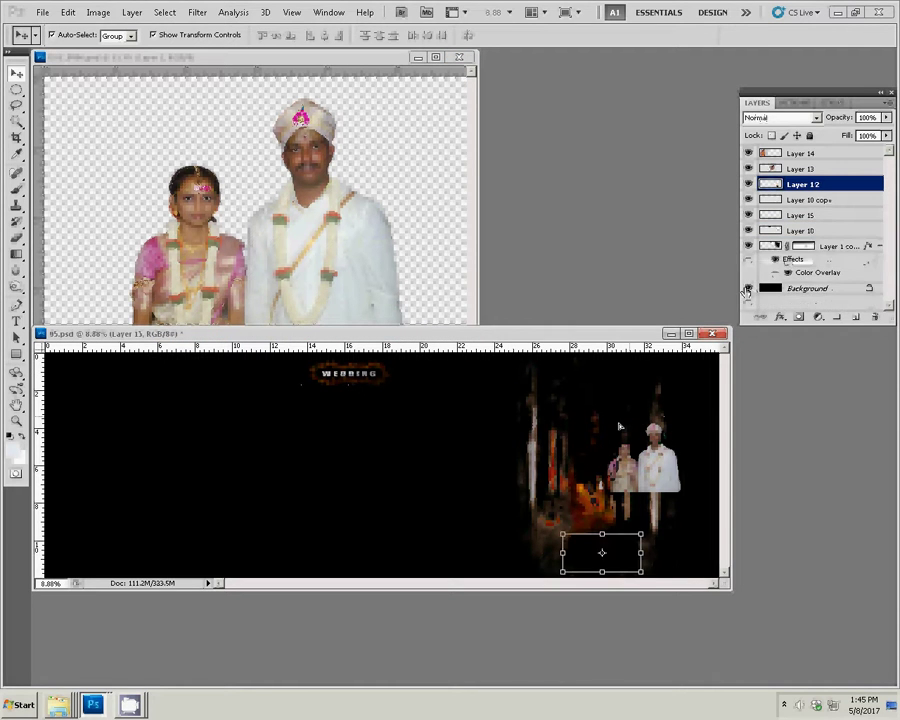
# Scale the couple's Layer 15 to 264.83% on the spread's right side and move the black patch off it
pyautogui.click(632, 445)
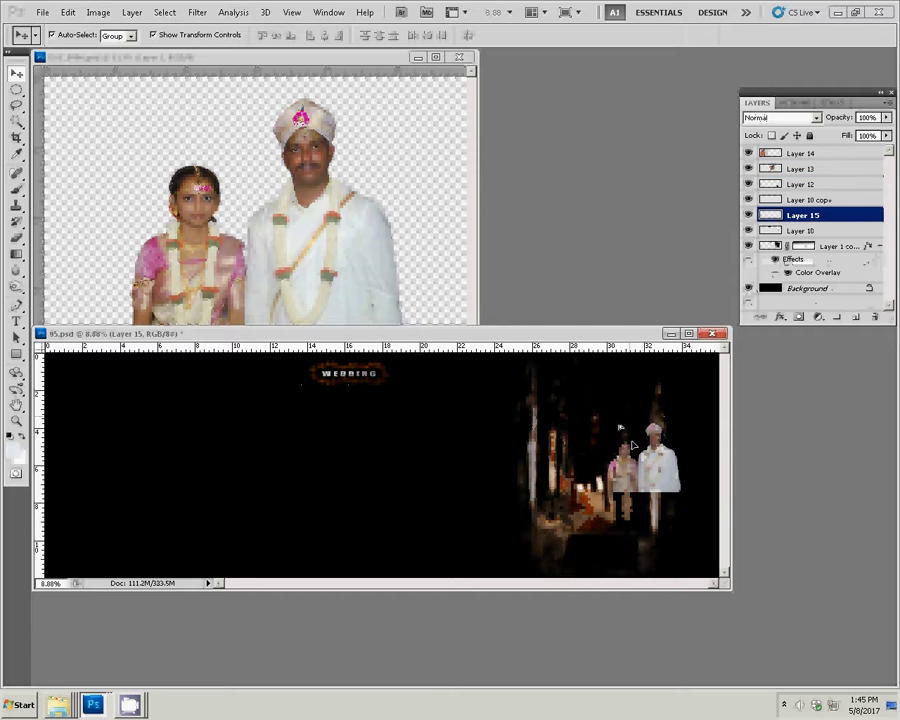
pyautogui.moveTo(632, 445); pyautogui.dragTo(569, 475)
pyautogui.hotkey('ctrl', 't')
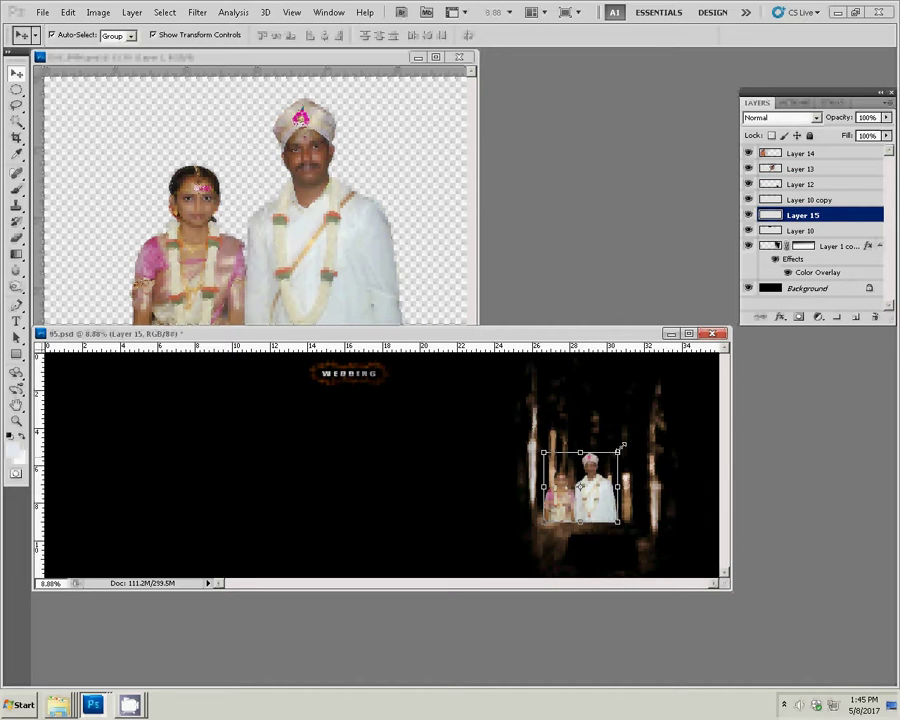
pyautogui.moveTo(656, 418); pyautogui.dragTo(682, 395)
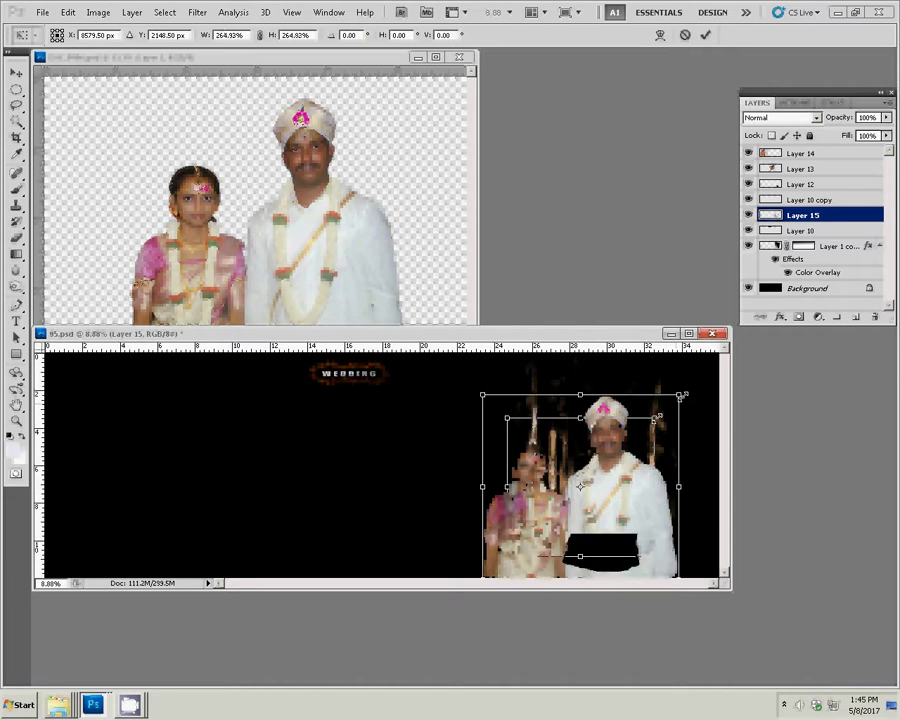
pyautogui.press('Return')
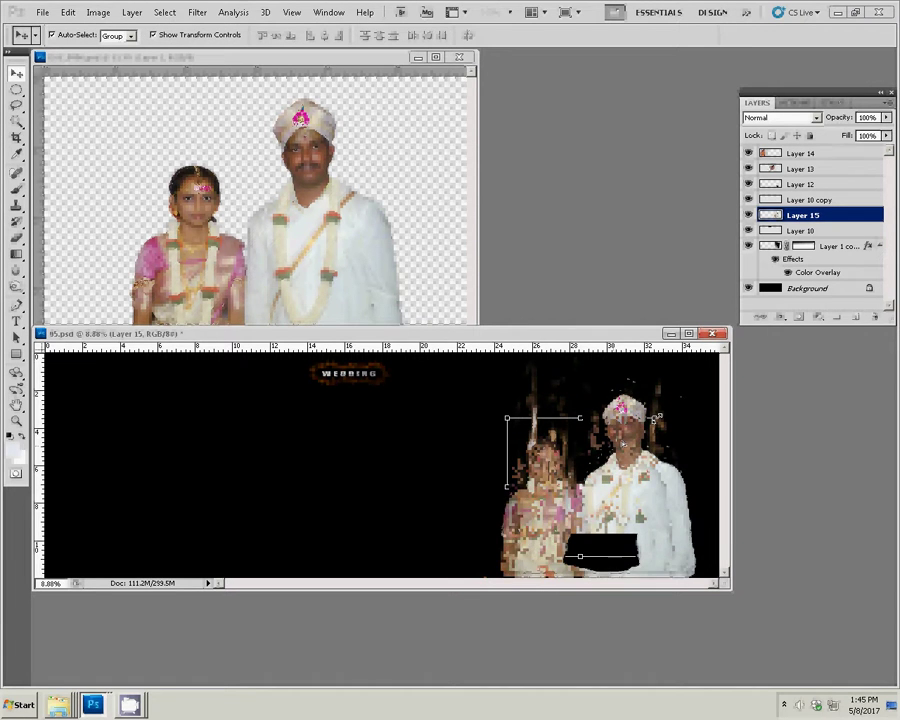
pyautogui.moveTo(621, 539)
pyautogui.mouseDown()
pyautogui.moveTo(633, 534)
pyautogui.moveTo(484, 462)
pyautogui.moveTo(616, 538)
pyautogui.moveTo(590, 380)
pyautogui.moveTo(452, 420)
pyautogui.mouseUp()
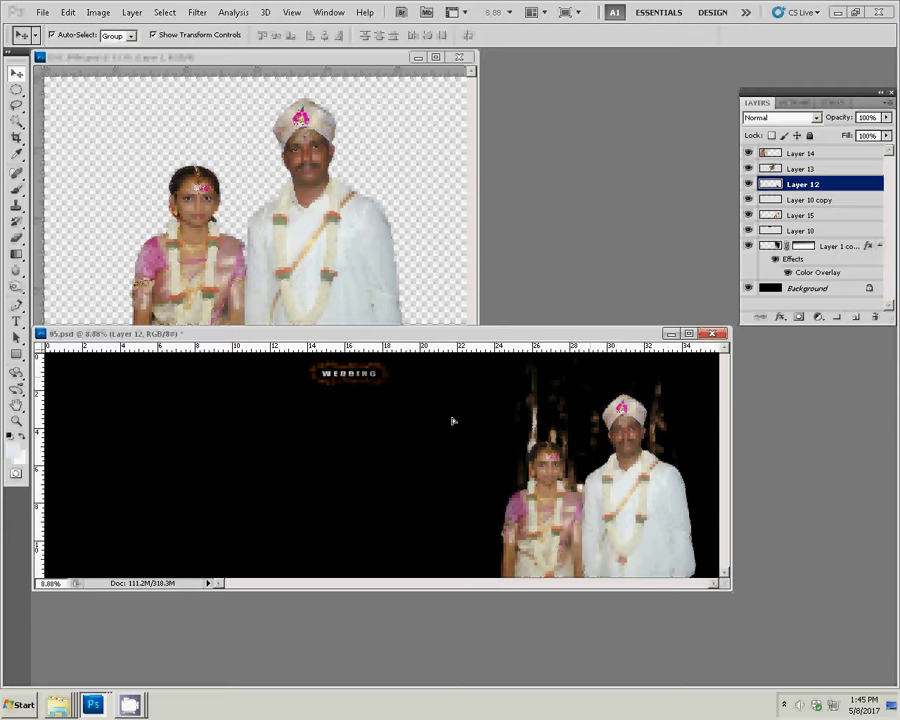
pyautogui.moveTo(639, 338); pyautogui.dragTo(624, 236)
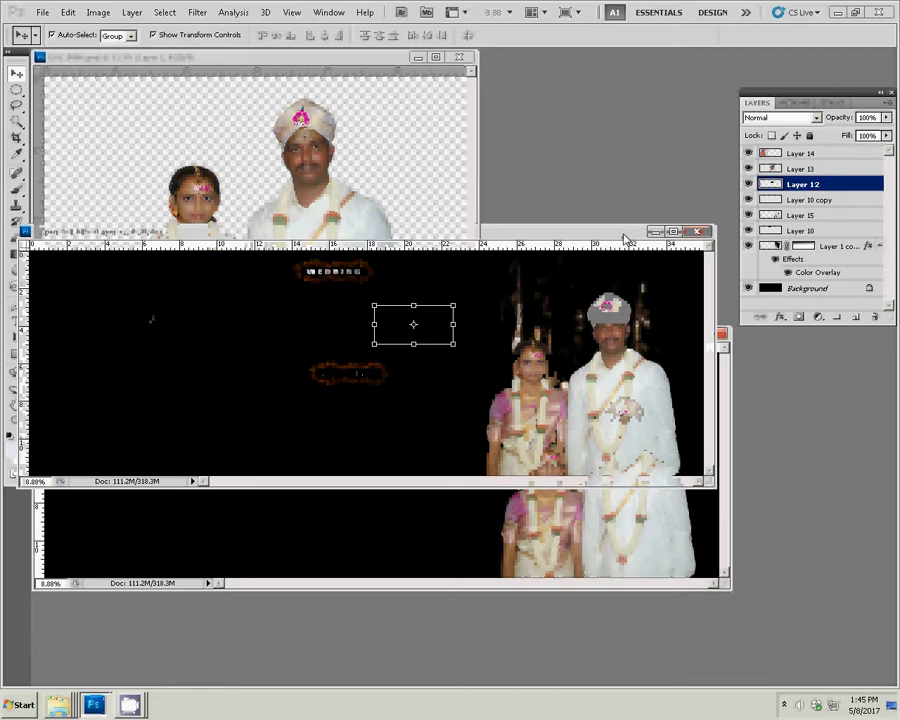
# Close the DSC_0906 document and open the 100NCD90 folder from Explorer's jump list
pyautogui.click(368, 151)
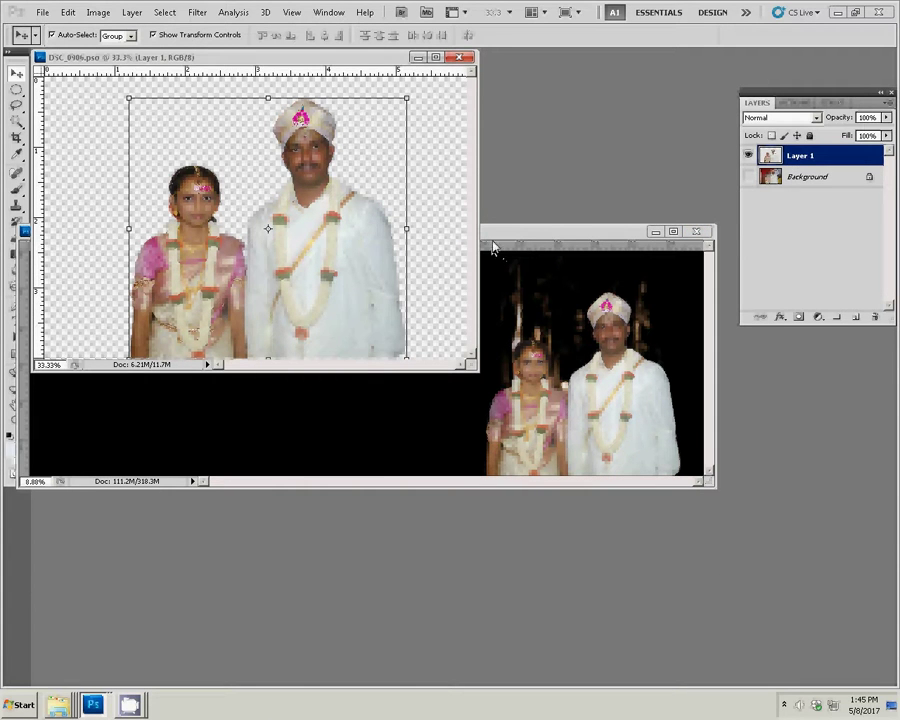
pyautogui.click(455, 59)
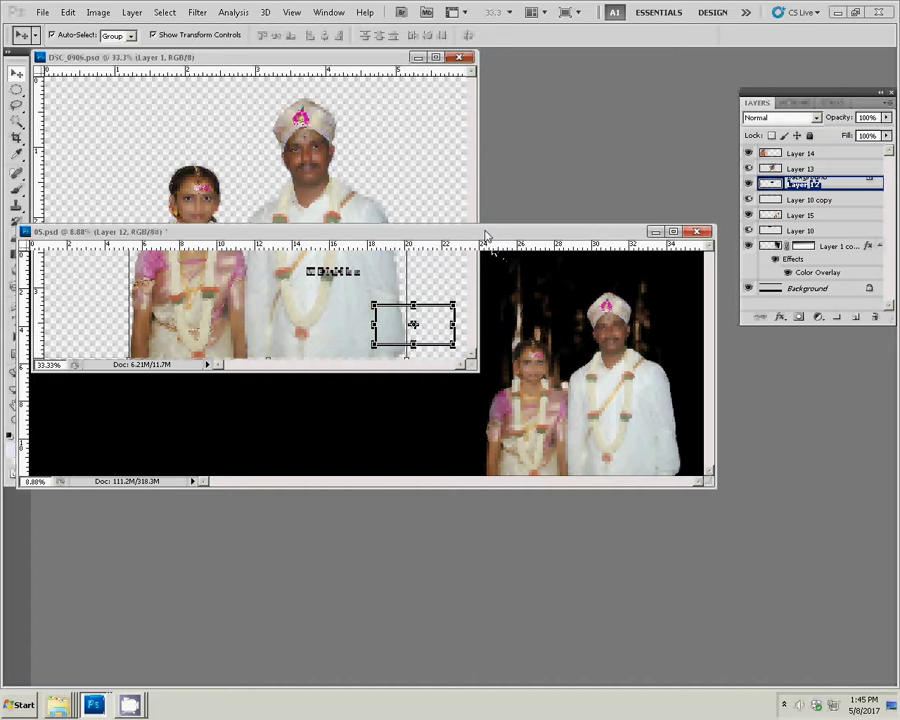
pyautogui.rightClick(58, 703)
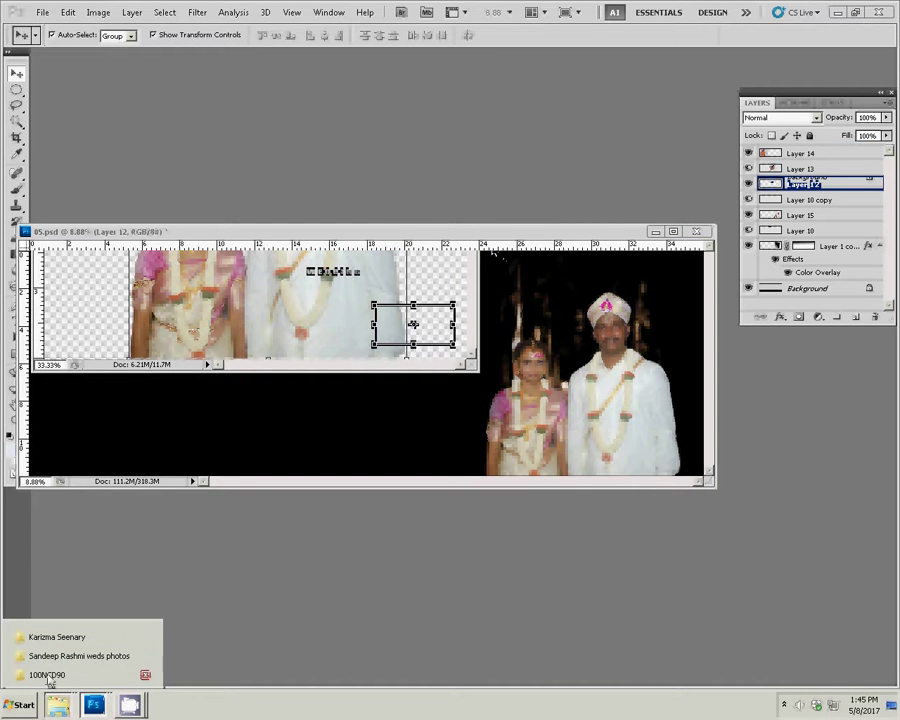
pyautogui.click(47, 675)
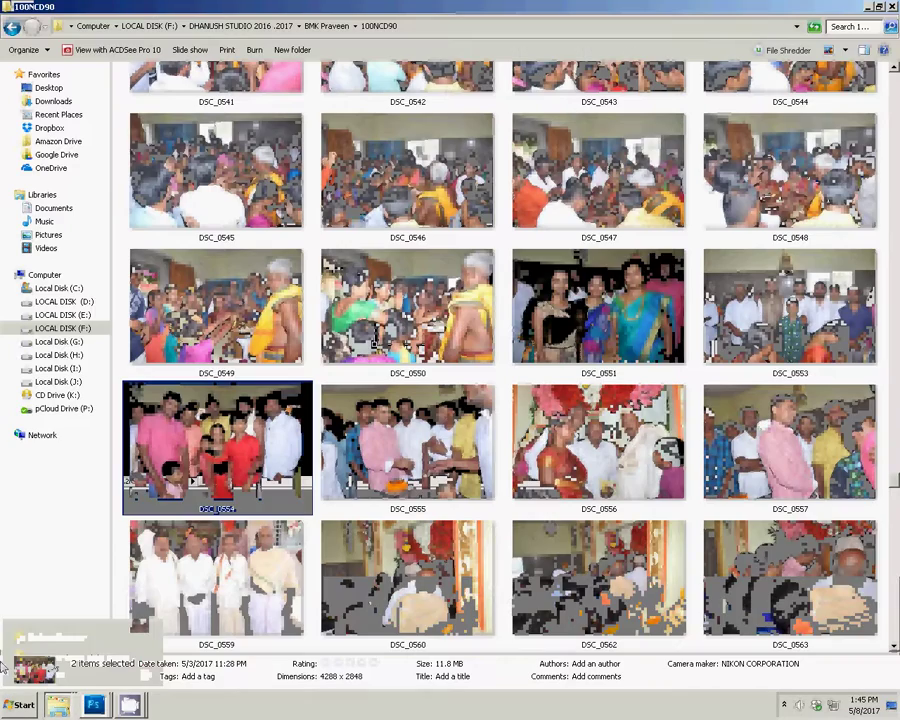
# Select DSC_0551, scroll through the 100NCD90 thumbnails, and restore the window from maximized
pyautogui.click(636, 343)
pyautogui.scroll(-5, 704, 330)
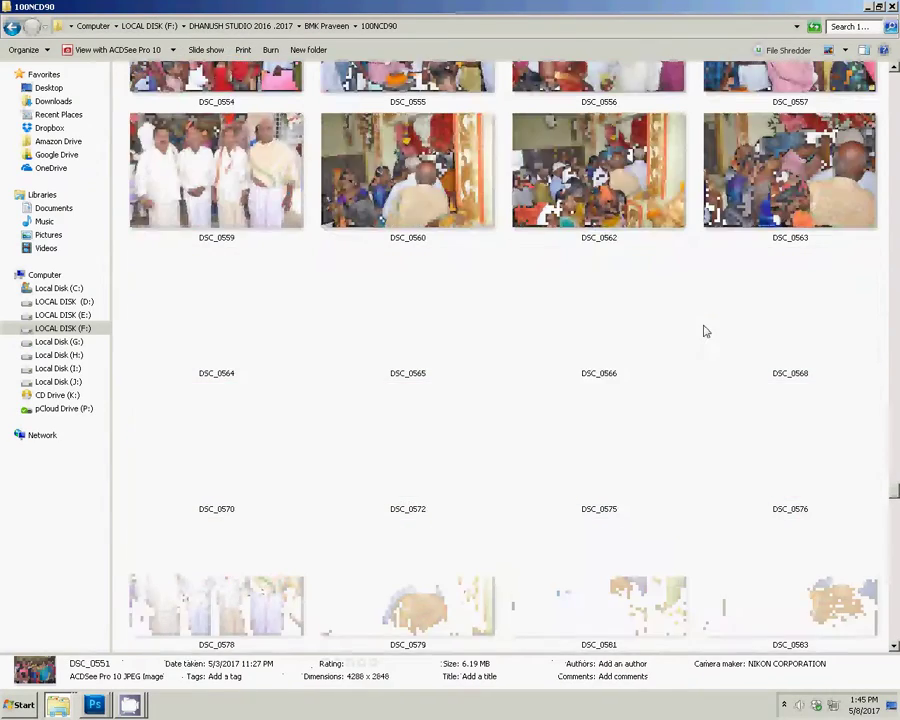
pyautogui.scroll(4, 704, 330)
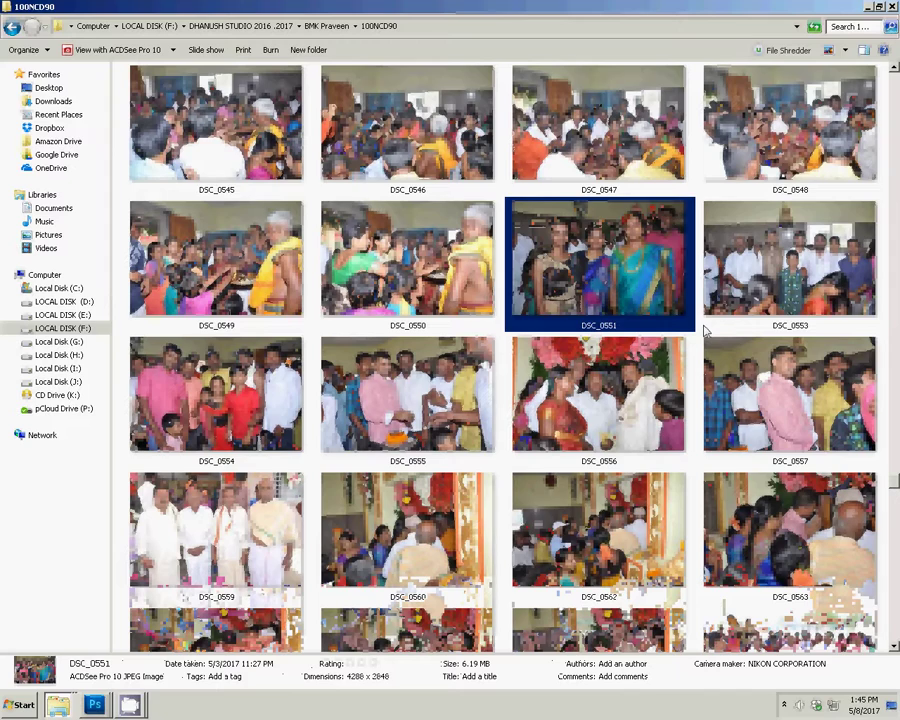
pyautogui.scroll(-3, 704, 330)
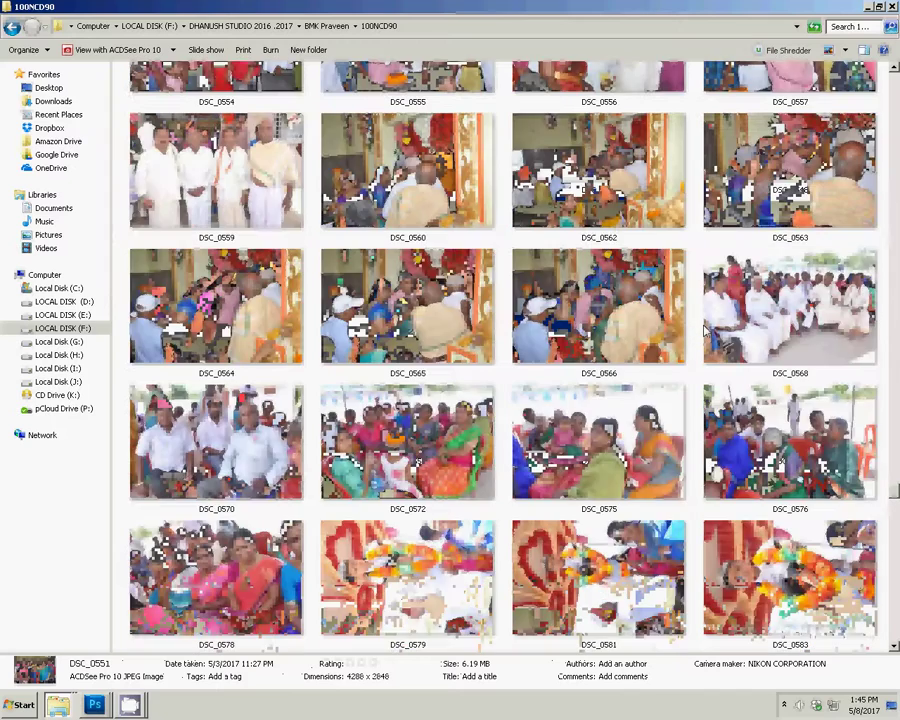
pyautogui.scroll(-2, 704, 330)
pyautogui.scroll(-2, 704, 330)
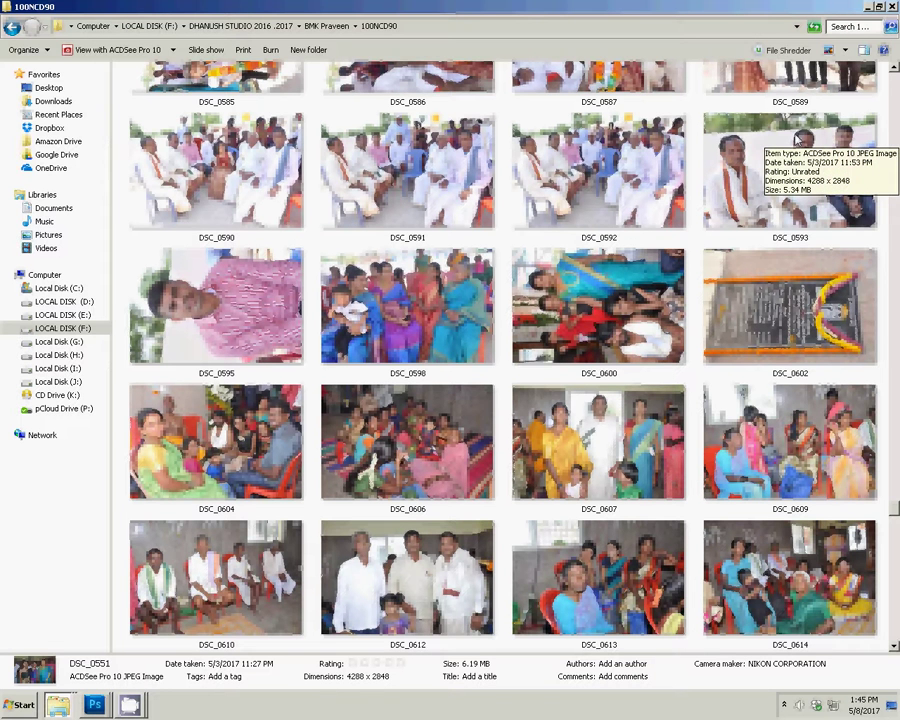
pyautogui.click(879, 8)
# Close 100NCD90, bring back the wedding photos folder, and open DSC_0884 in Photoshop
pyautogui.click(607, 95)
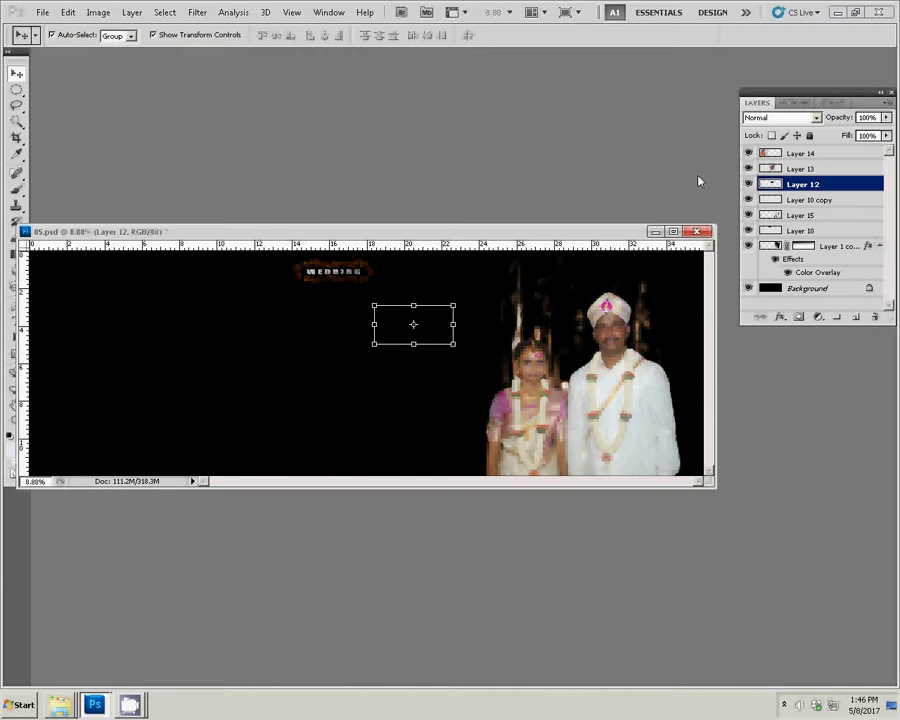
pyautogui.moveTo(59, 705)
pyautogui.click(78, 675)
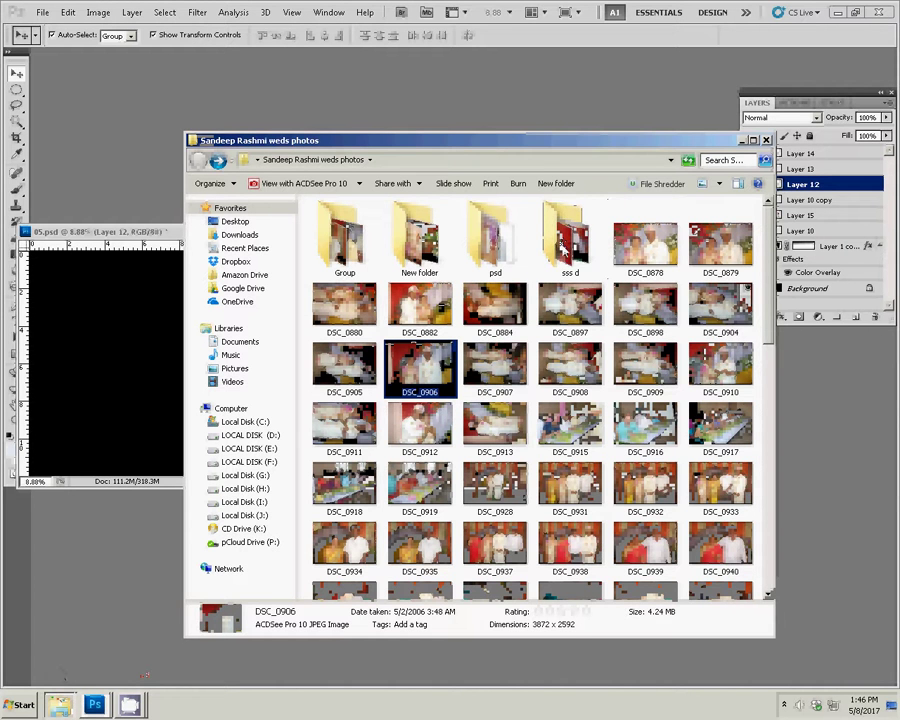
pyautogui.moveTo(561, 242); pyautogui.dragTo(503, 265)
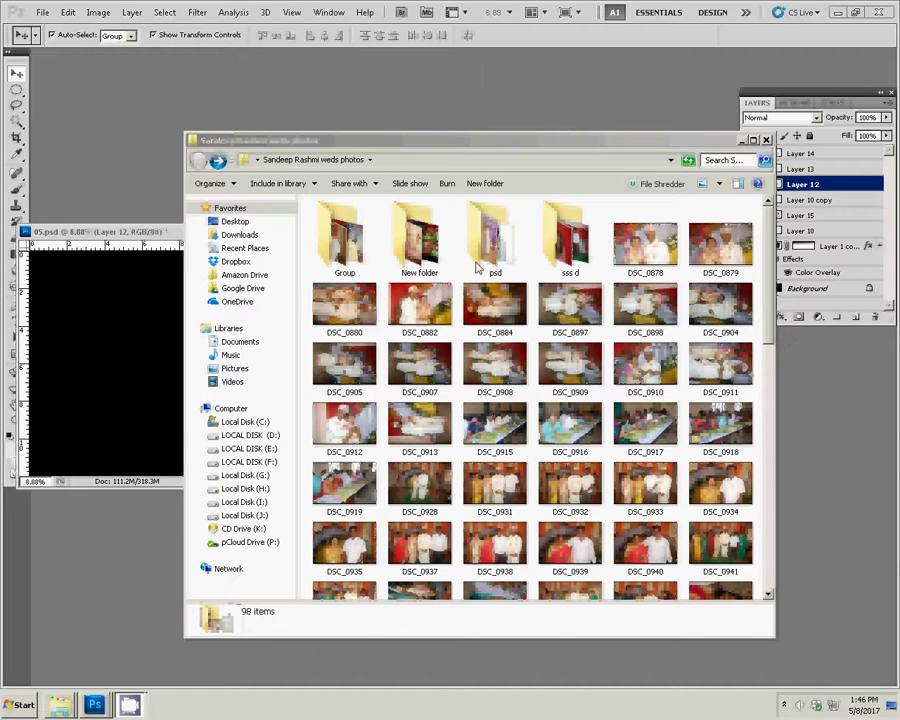
pyautogui.click(495, 305)
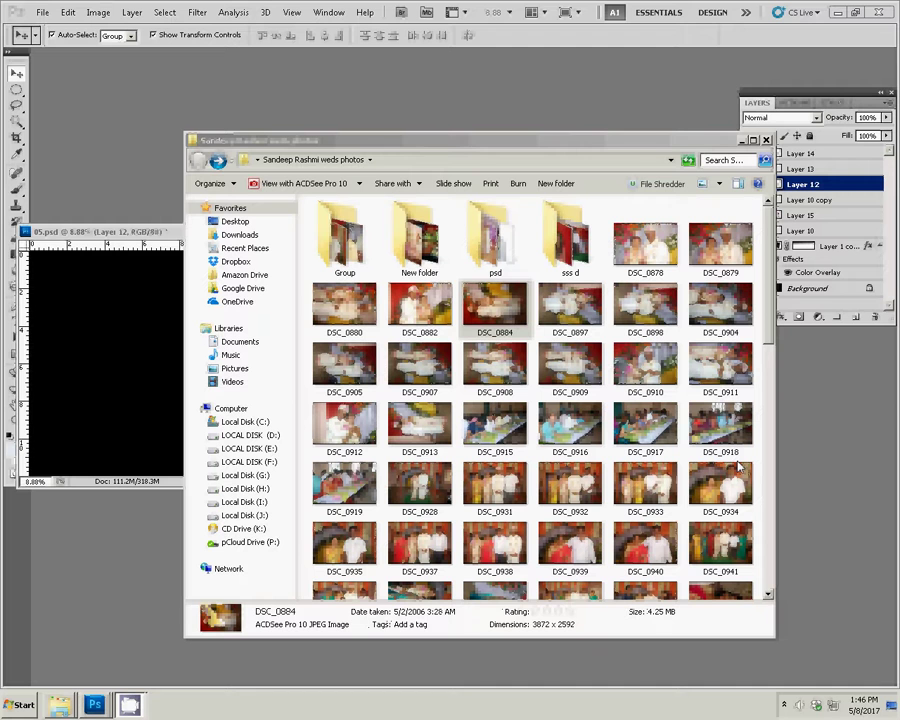
pyautogui.click(500, 322)
pyautogui.click(487, 311)
# Open DSC_0884 in Photoshop and zoom in on the couple
pyautogui.doubleClick(487, 311)
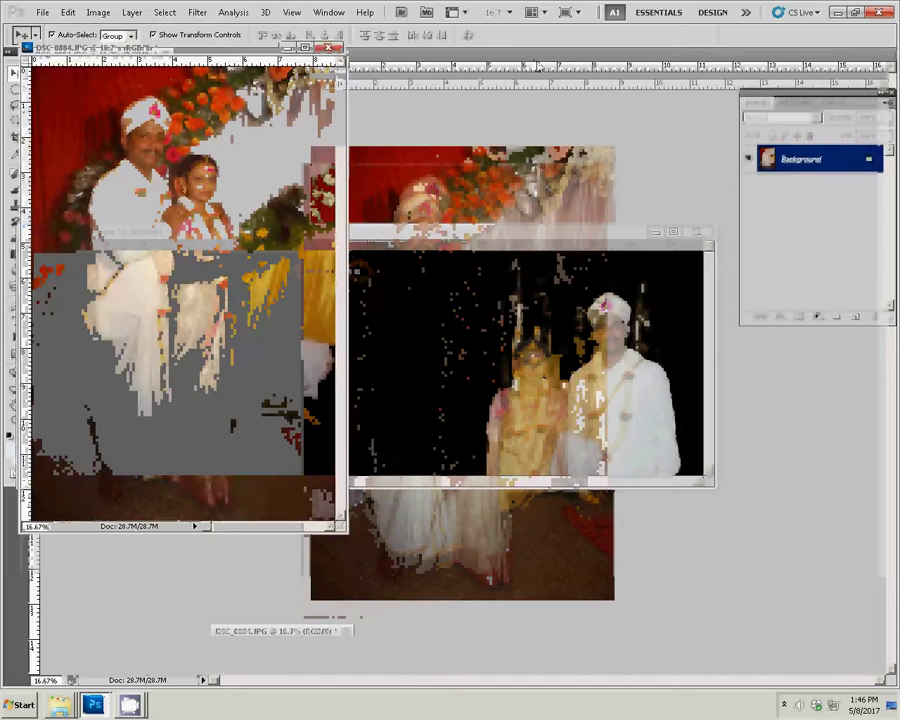
pyautogui.press('z')
pyautogui.click(244, 250)
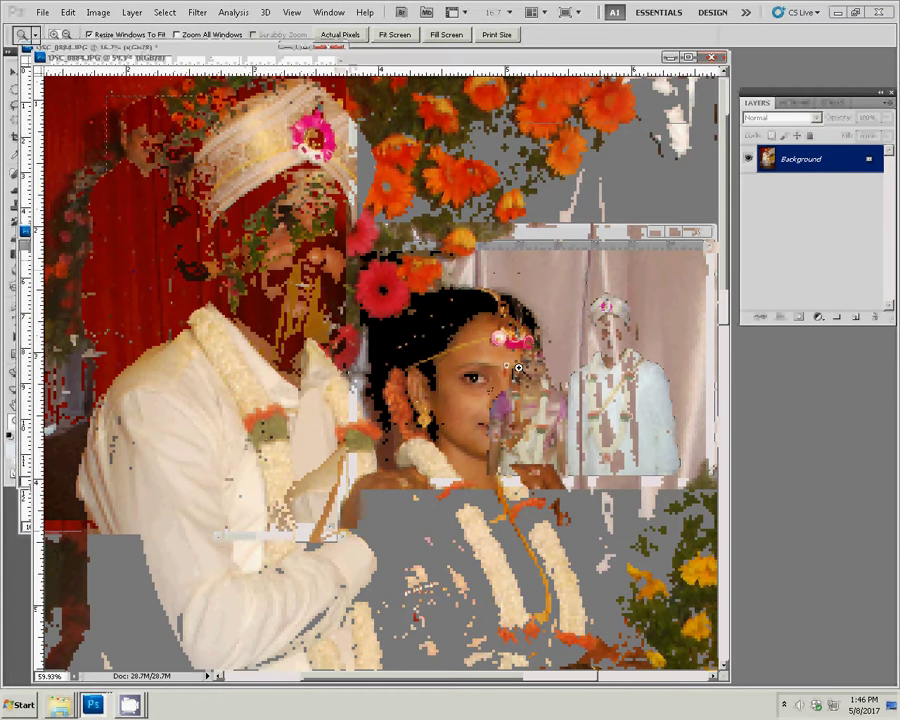
# Brighten the photo's midtones with a Levels adjustment of 1.19
pyautogui.hotkey('ctrl', 'l')
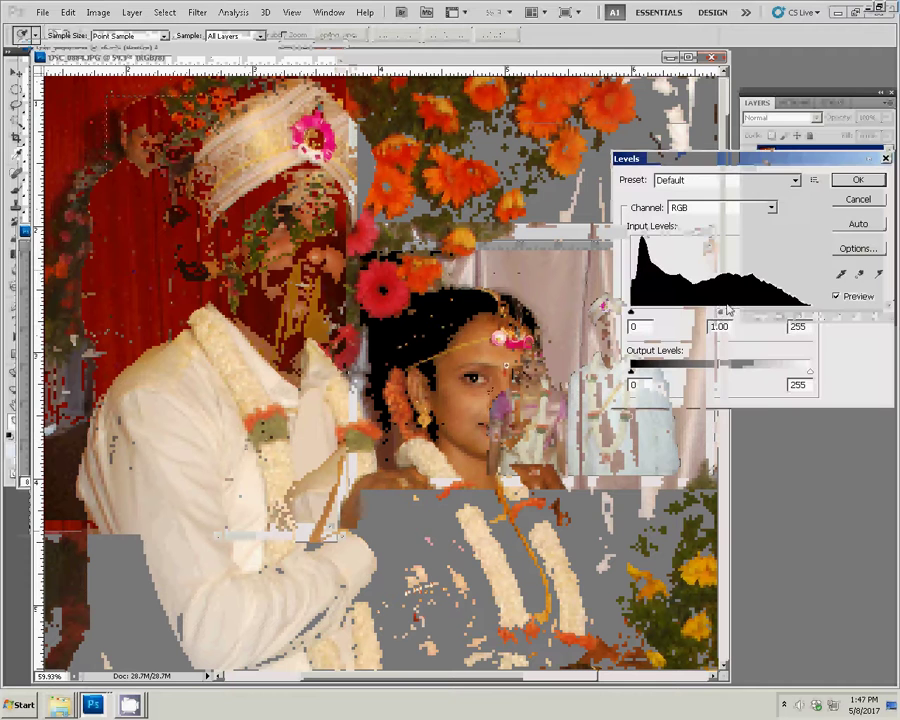
pyautogui.moveTo(718, 312); pyautogui.dragTo(709, 312)
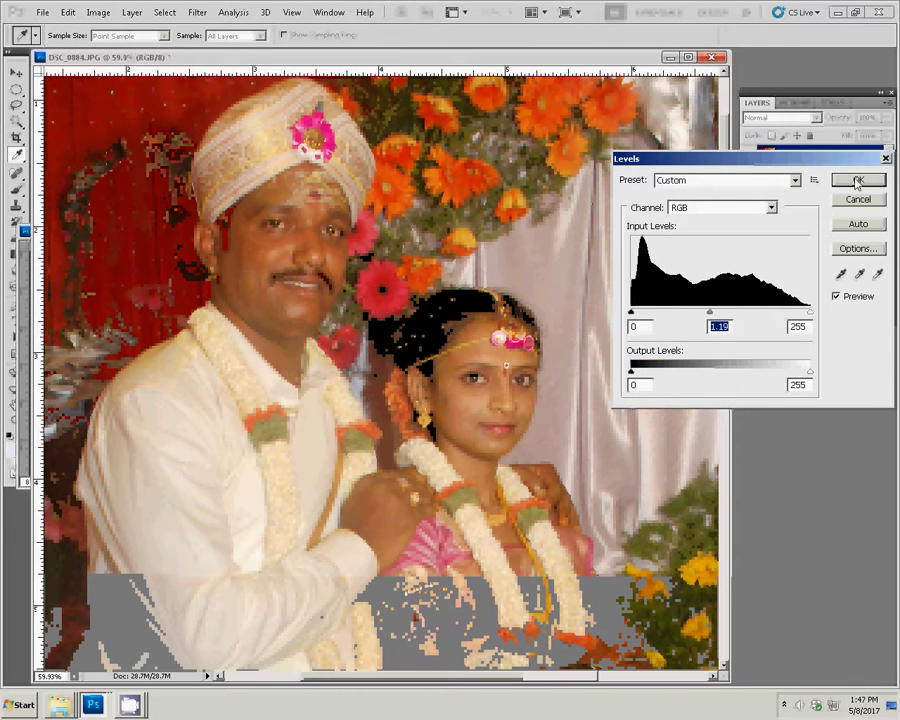
pyautogui.click(857, 181)
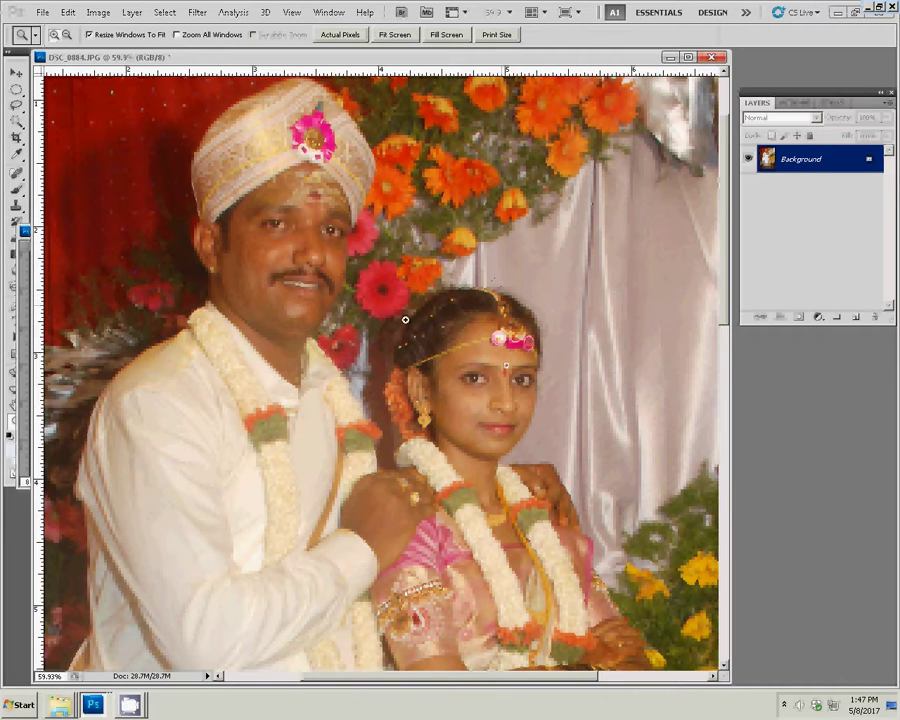
# Set DSC_0884's Image Size width to 6 inches at 300 pixels/inch (1800 × 2689 px)
pyautogui.click(97, 12)
pyautogui.click(107, 107)
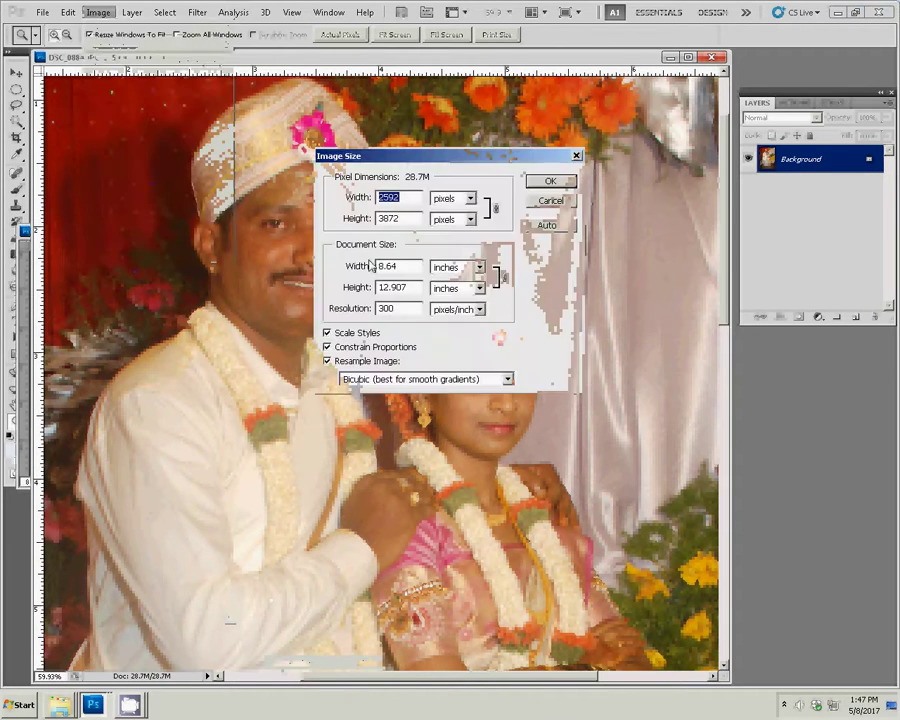
pyautogui.click(336, 264)
pyautogui.write('6')
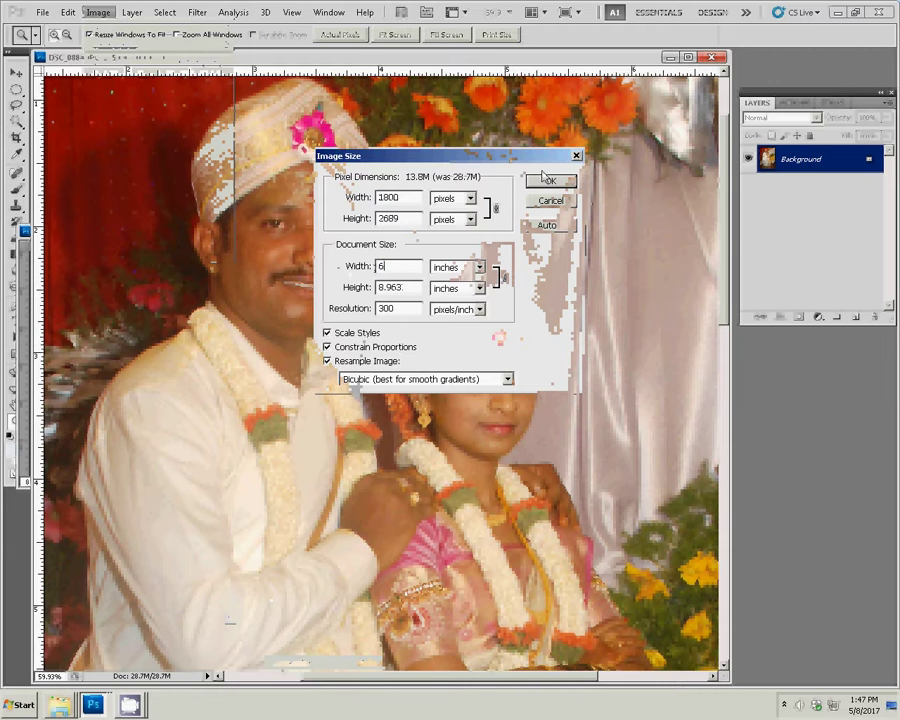
pyautogui.click(541, 182)
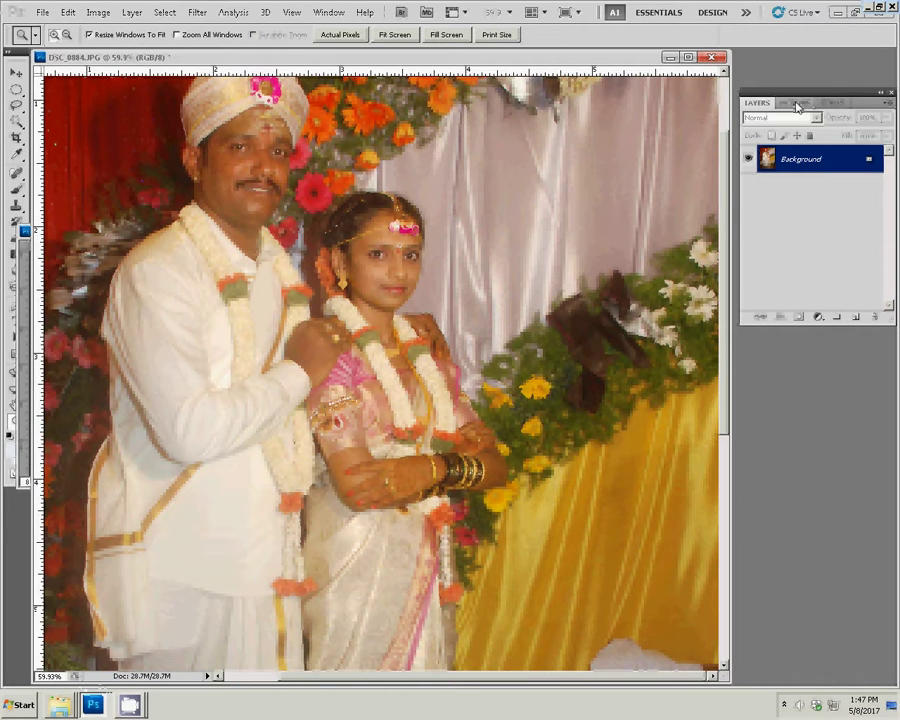
# Show the Actions panel beside the photo and select the Move tool
pyautogui.click(796, 103)
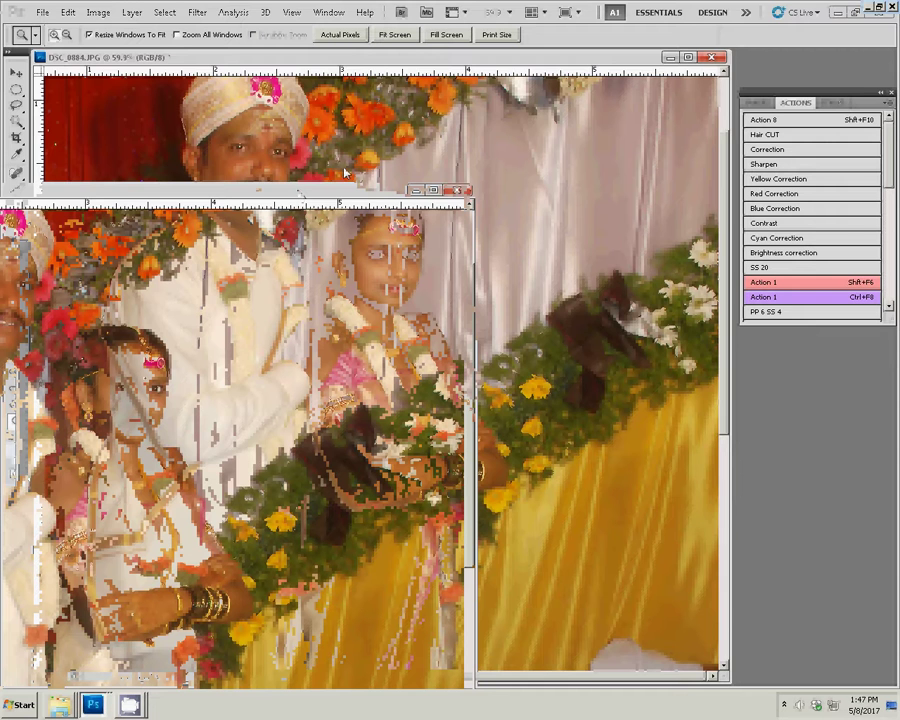
pyautogui.click(16, 73)
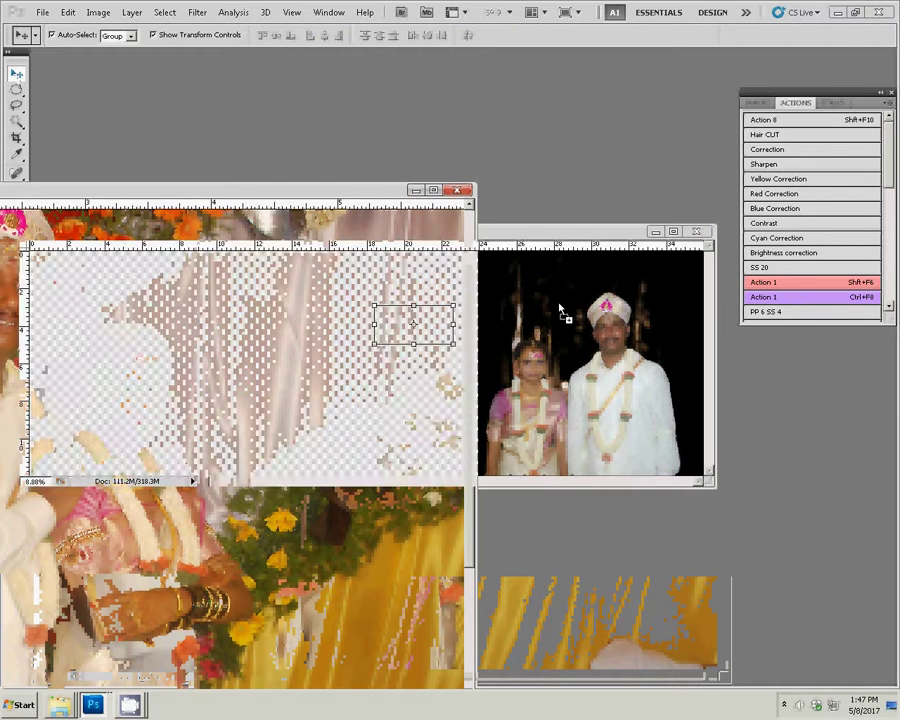
# Drag DSC_0884 into 05.psd, delete the old close-up couple layer, and enlarge the new photo
pyautogui.moveTo(560, 312)
pyautogui.mouseDown()
pyautogui.moveTo(443, 302)
pyautogui.moveTo(460, 337)
pyautogui.mouseUp()
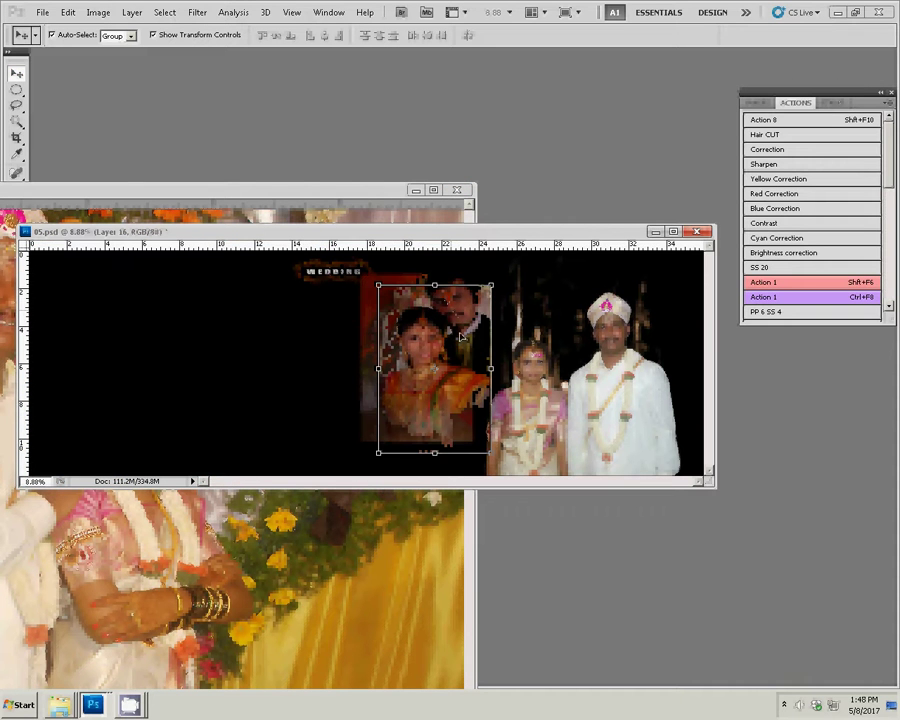
pyautogui.click(420, 345)
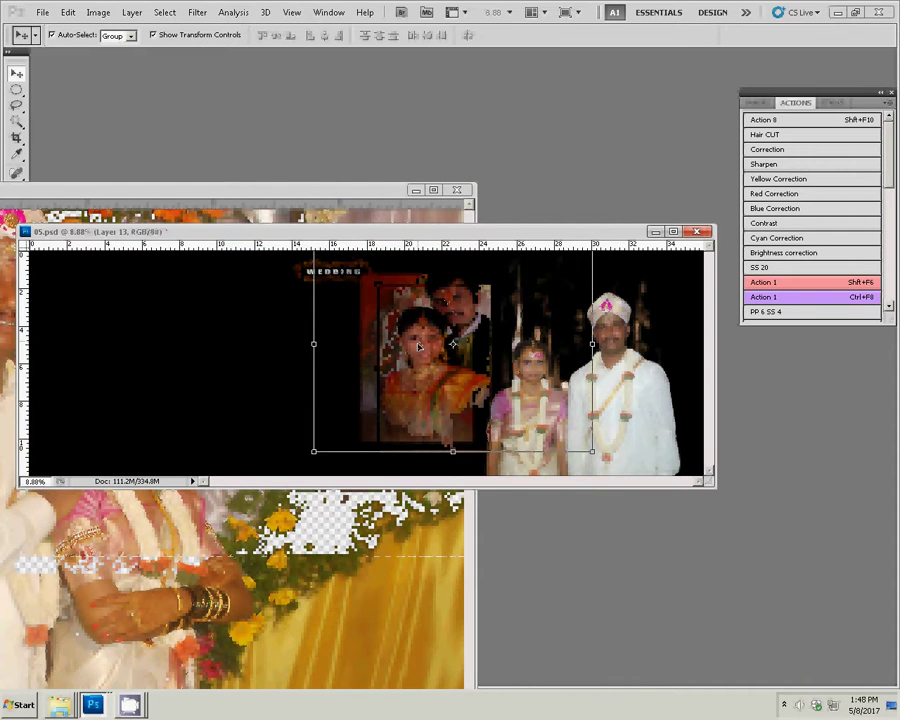
pyautogui.press('Delete')
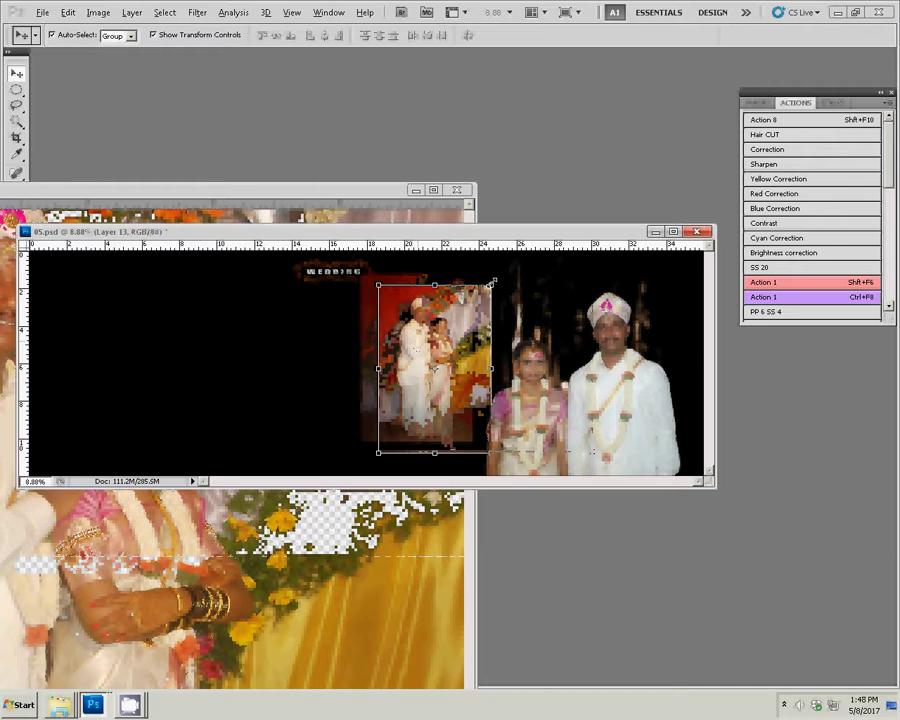
pyautogui.moveTo(492, 284)
pyautogui.mouseDown()
pyautogui.moveTo(528, 258)
pyautogui.moveTo(505, 279)
pyautogui.mouseUp()
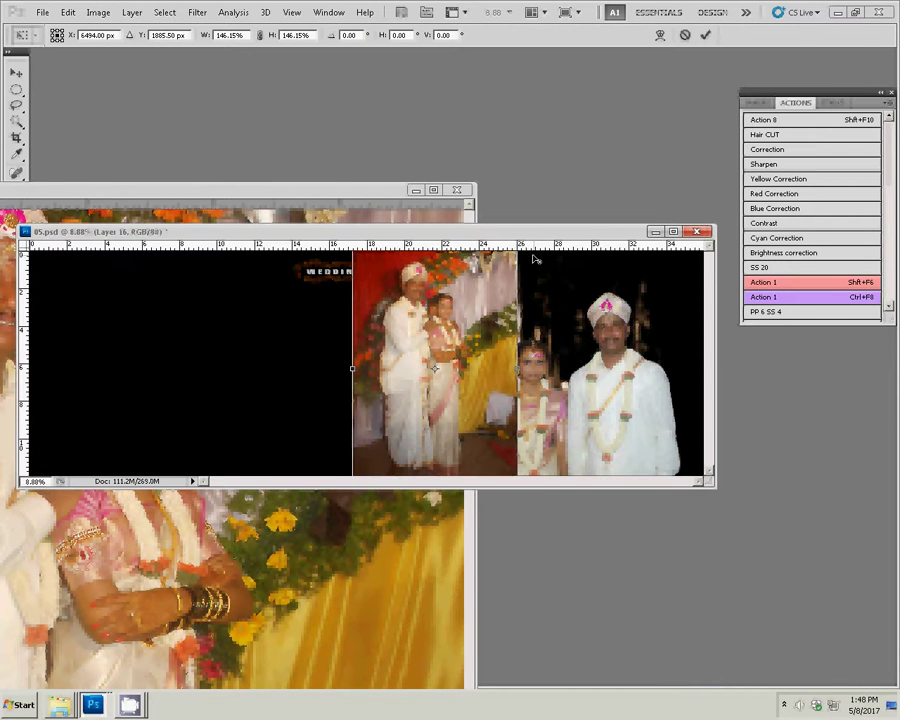
pyautogui.press('Return')
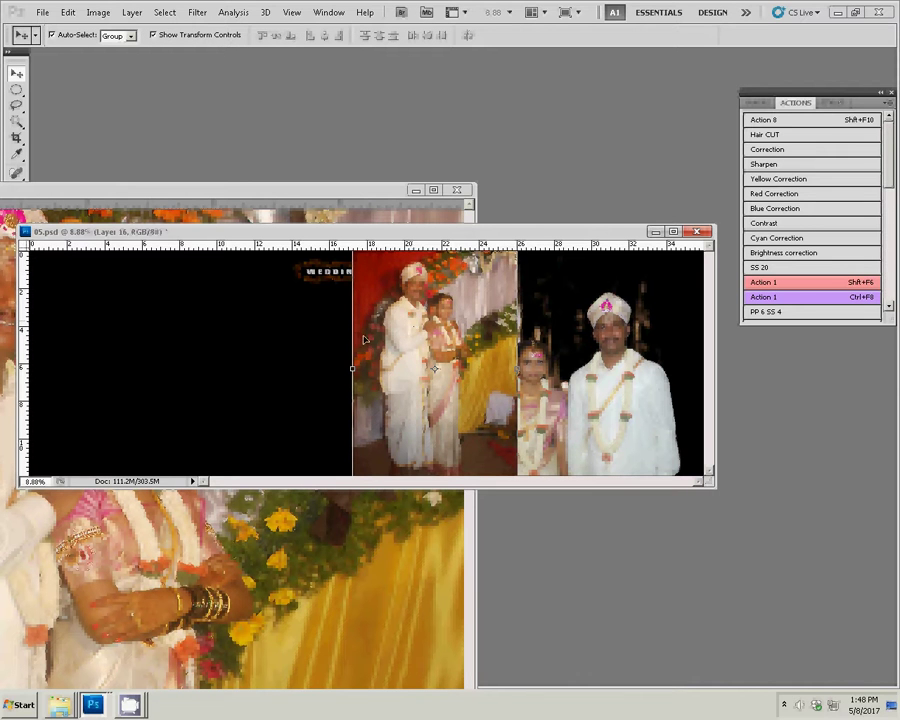
# Delete the small black box layer and reposition the standing-couple photo beside the cut-out couple
pyautogui.click(412, 322)
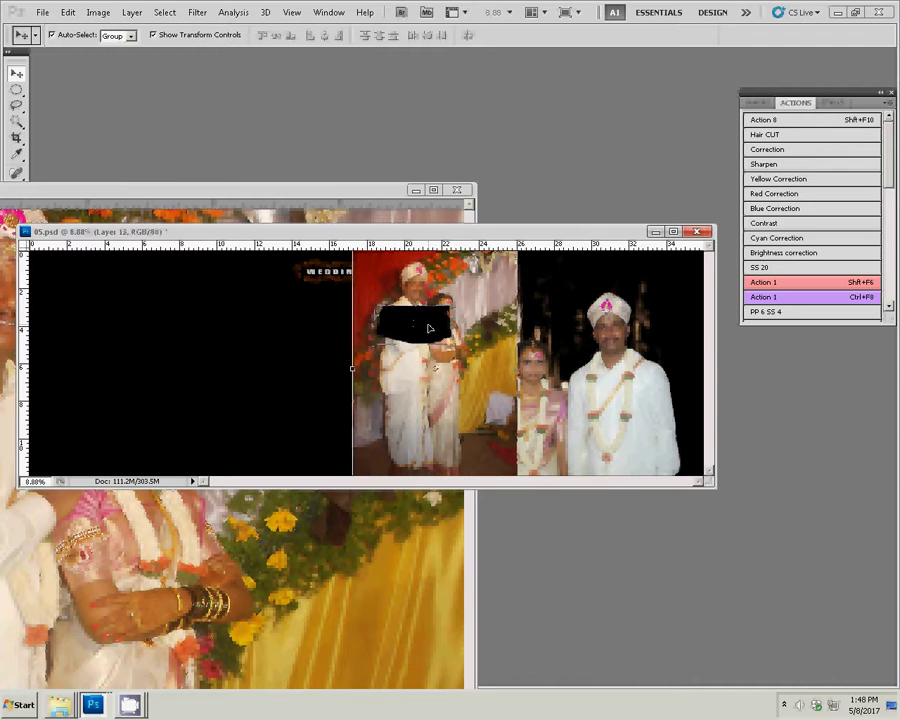
pyautogui.press('Delete')
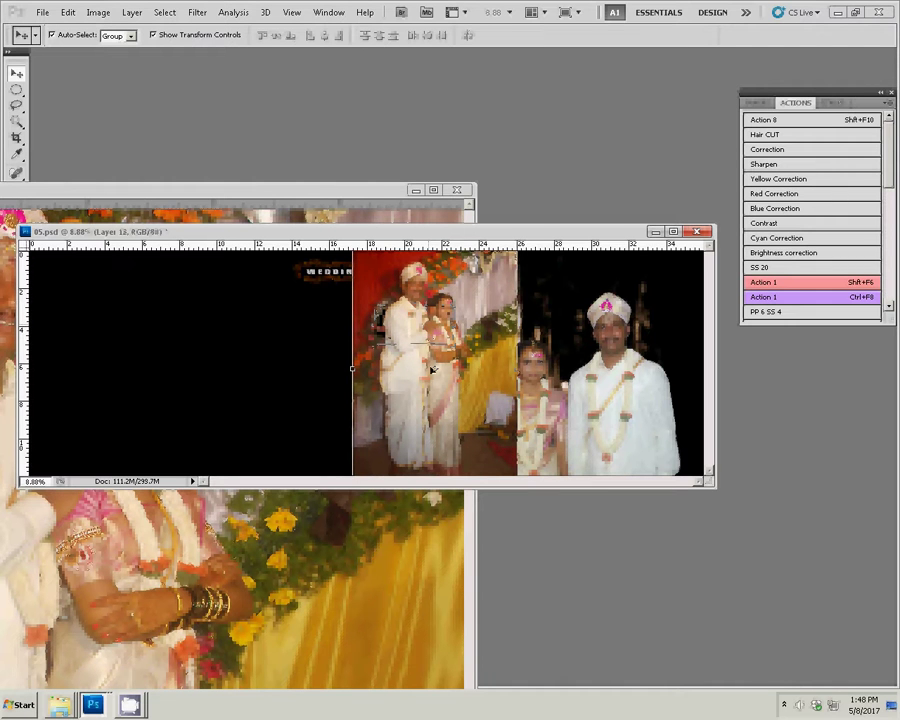
pyautogui.click(617, 422)
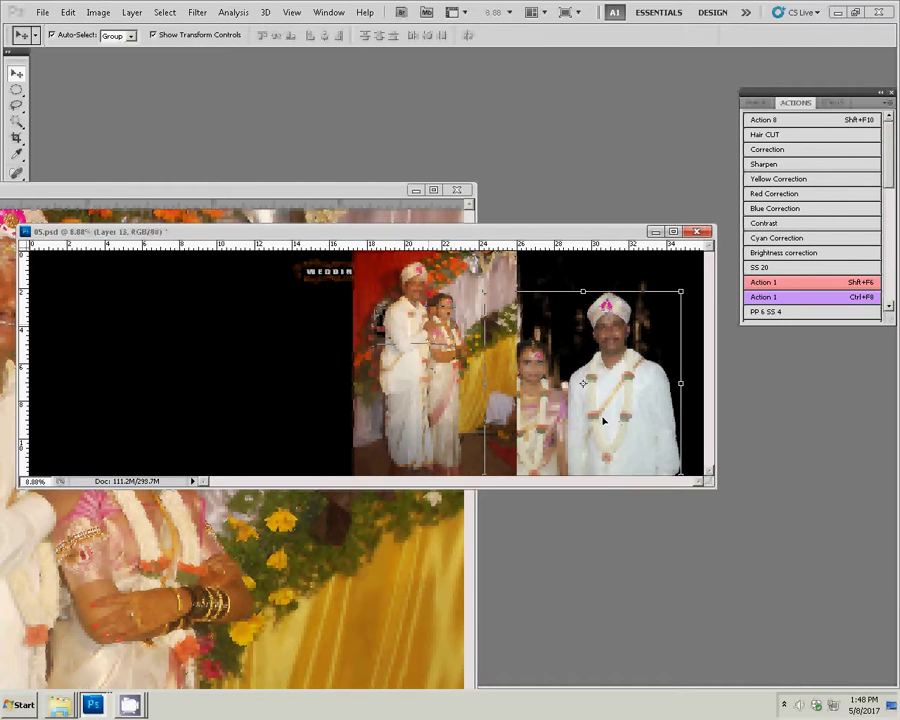
pyautogui.hotkey('ctrl', 'z')
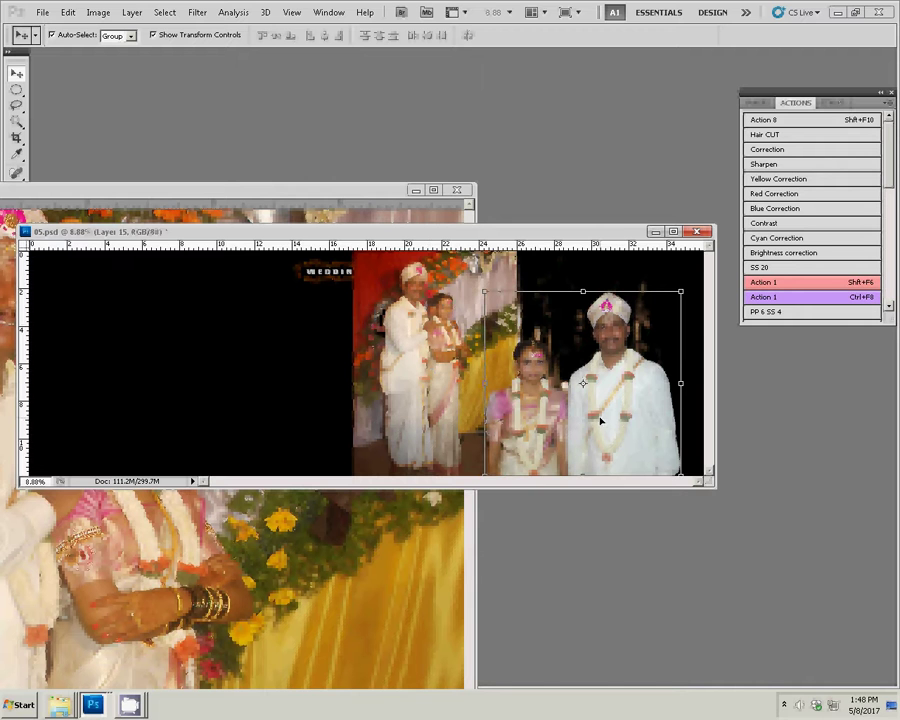
pyautogui.moveTo(630, 422)
pyautogui.mouseDown()
pyautogui.moveTo(440, 319)
pyautogui.moveTo(424, 322)
pyautogui.mouseUp()
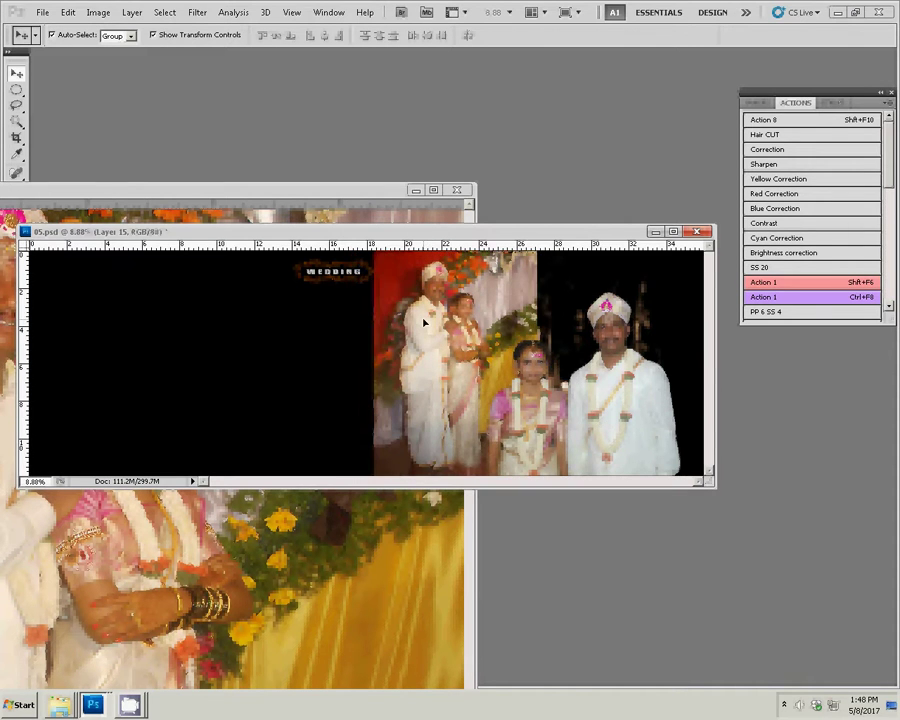
pyautogui.click(472, 302)
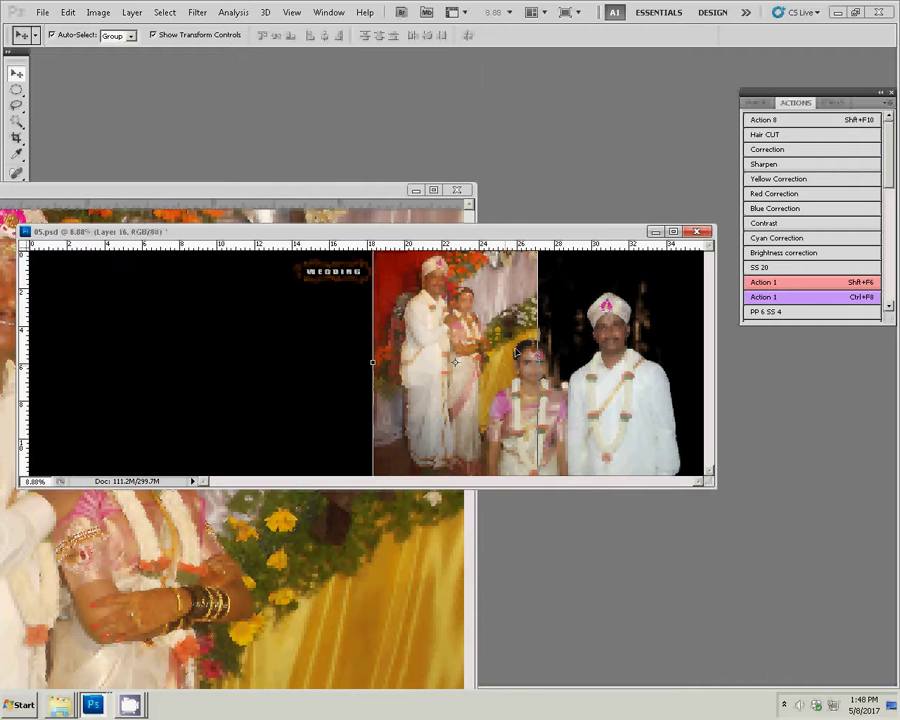
pyautogui.hotkey('ctrl', 'Tab')
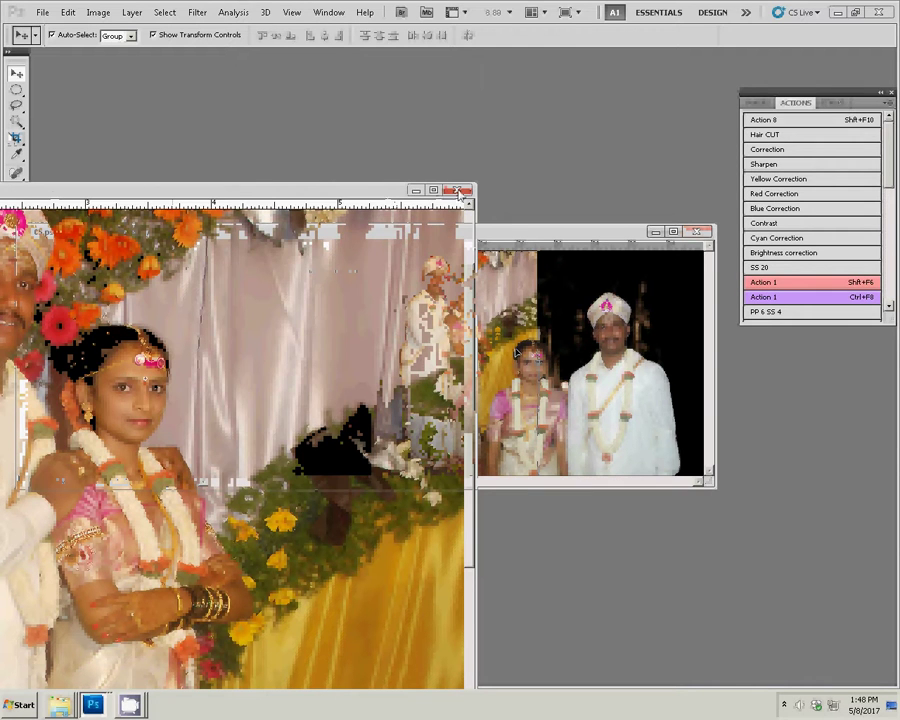
# Close DSC_0884 without saving and reposition the album document window
pyautogui.click(459, 190)
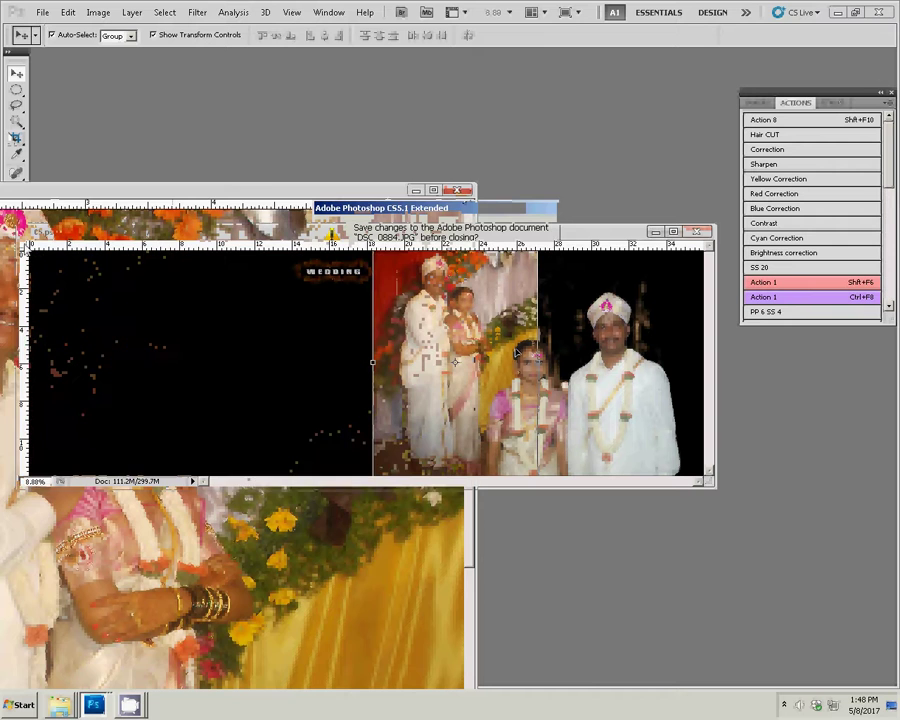
pyautogui.press('n')
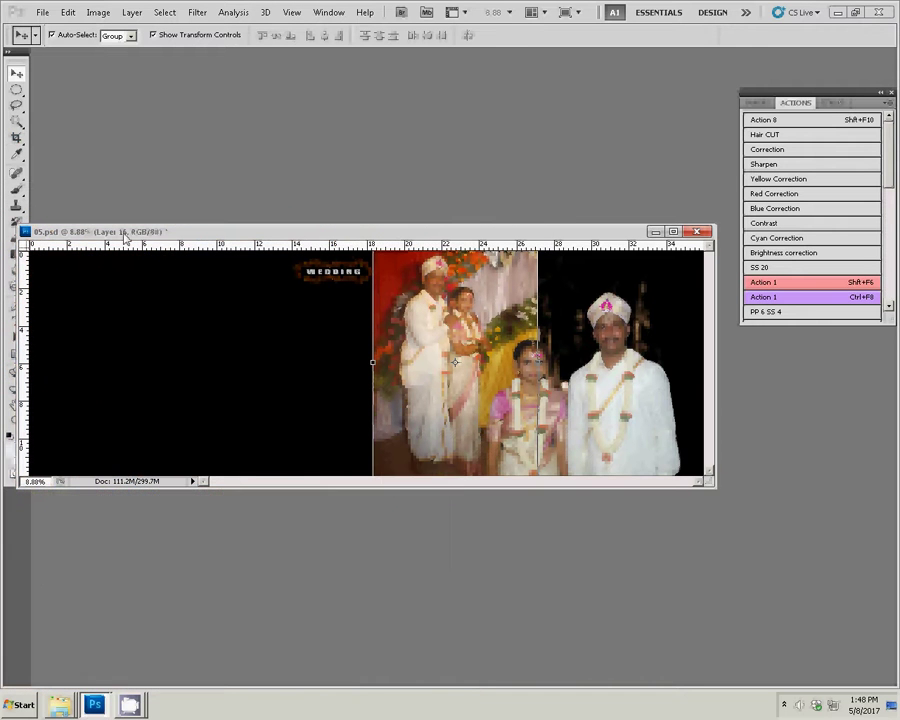
pyautogui.moveTo(125, 236); pyautogui.dragTo(160, 240)
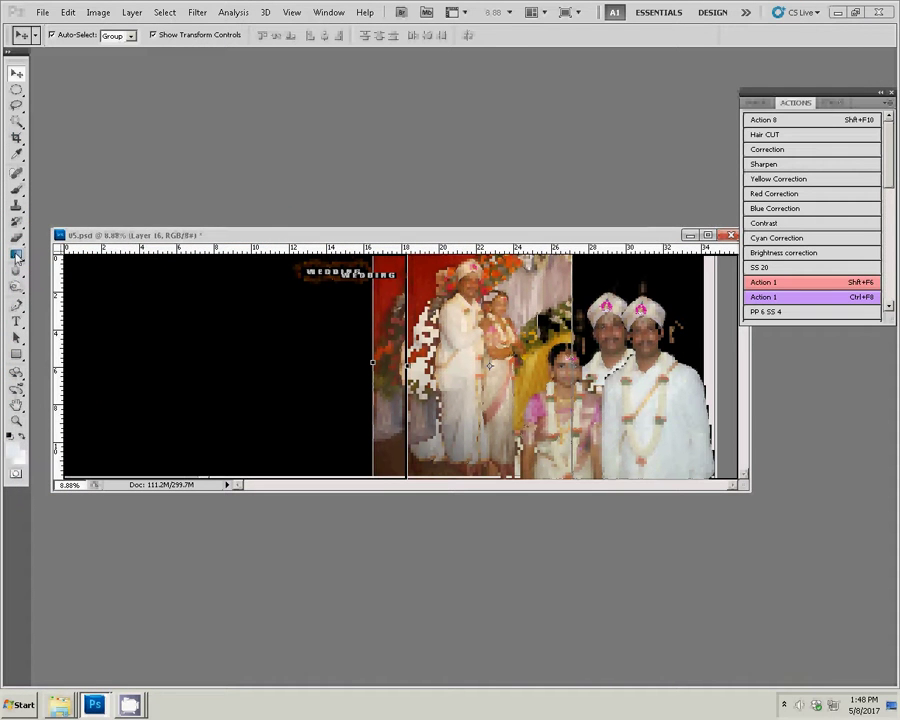
# Brush black over the couple photo's left edge and top-left corner
pyautogui.click(16, 237)
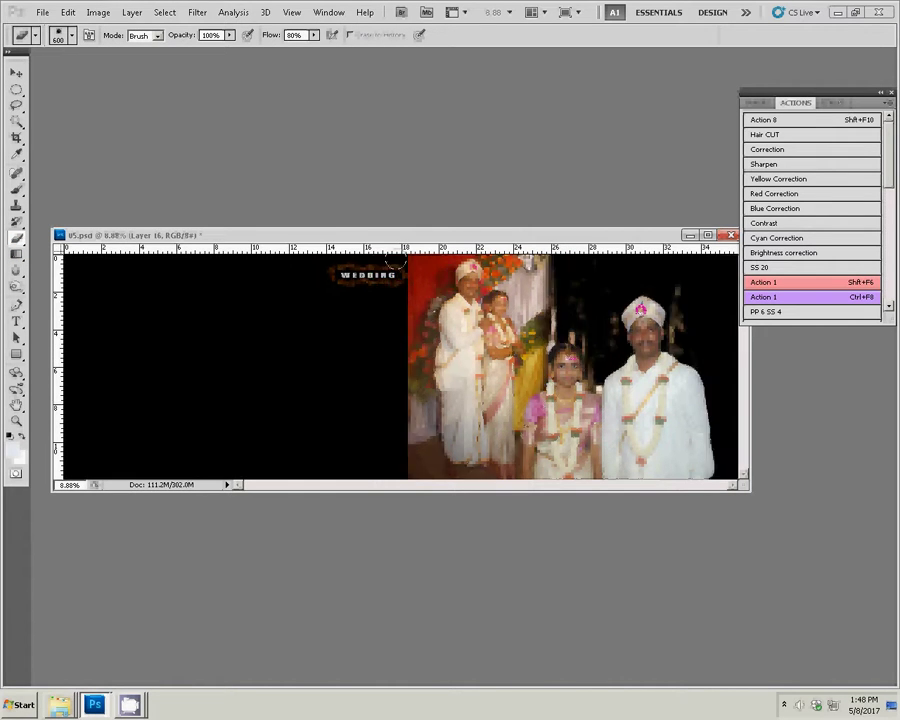
pyautogui.moveTo(396, 262); pyautogui.dragTo(403, 468)
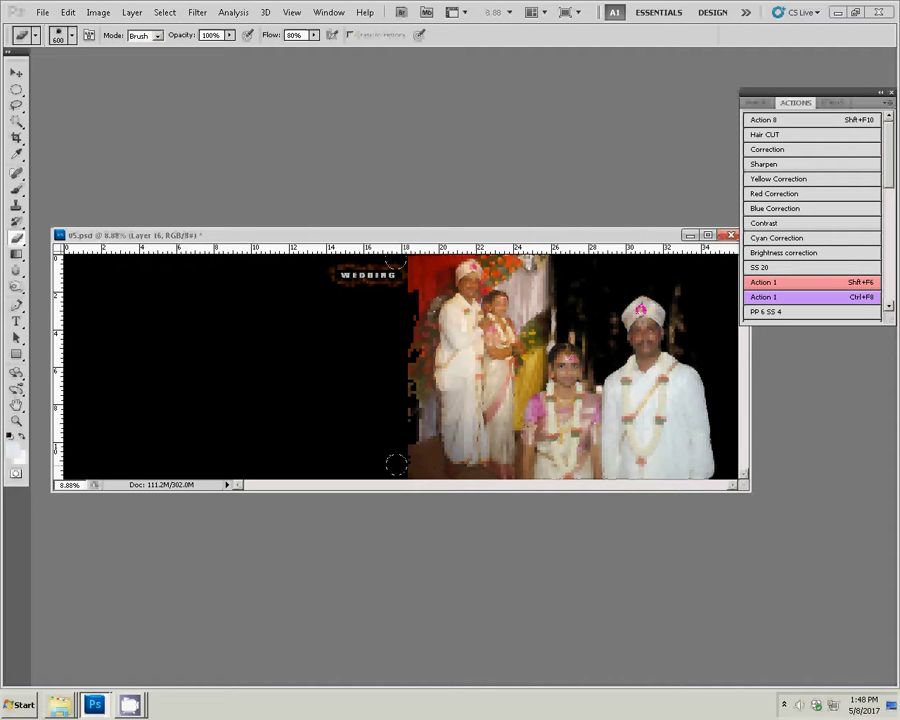
pyautogui.moveTo(393, 263); pyautogui.dragTo(395, 268)
# Select DSC_0937 and DSC_0932 in the wedding photos folder and open them in Photoshop
pyautogui.click(60, 704)
pyautogui.click(70, 672)
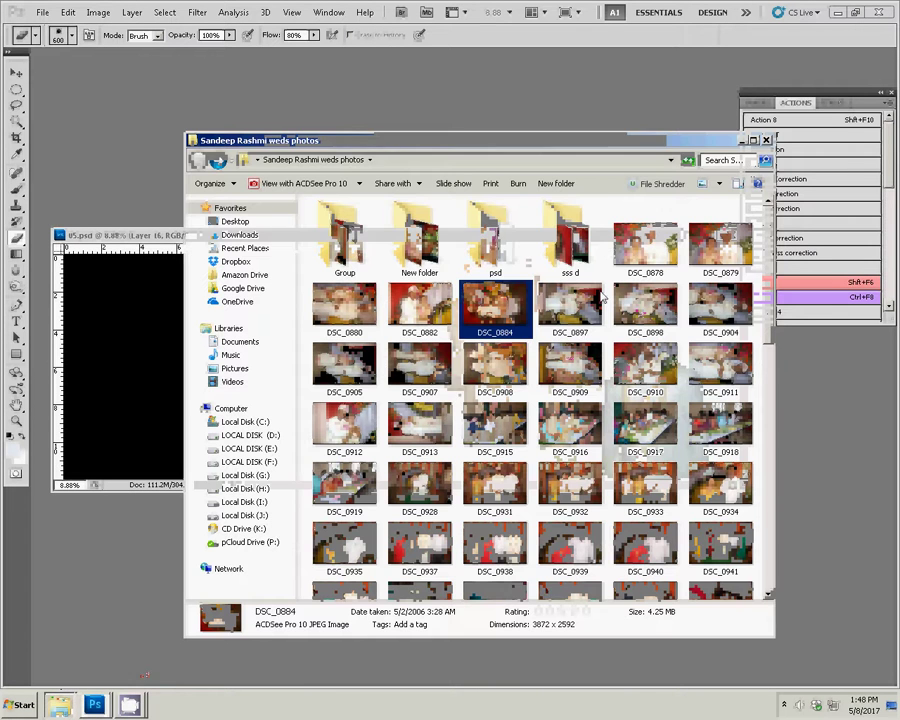
pyautogui.moveTo(495, 305); pyautogui.dragTo(569, 246)
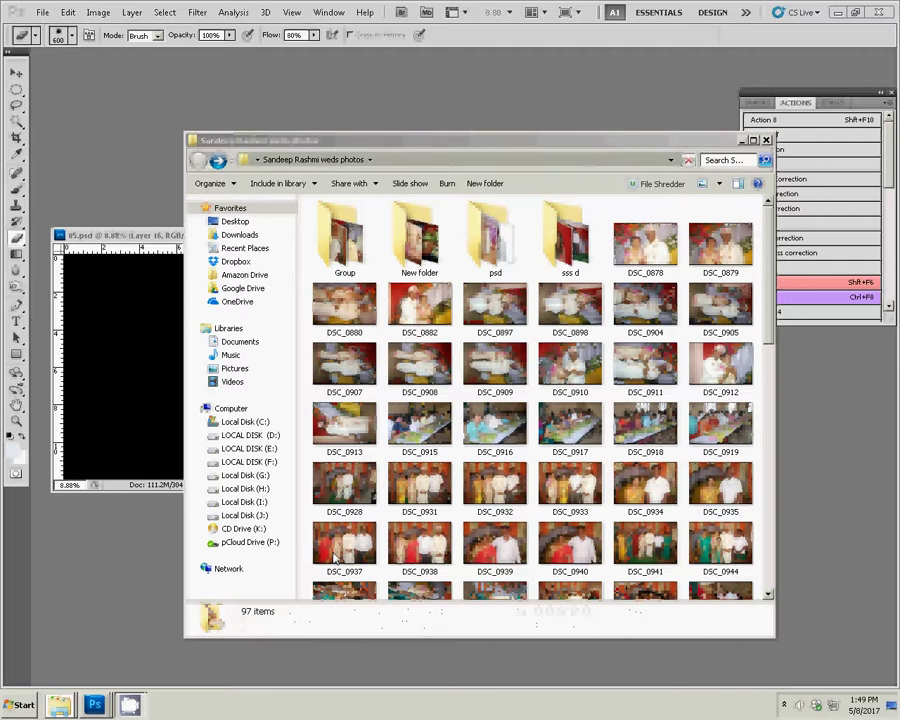
pyautogui.click(335, 558)
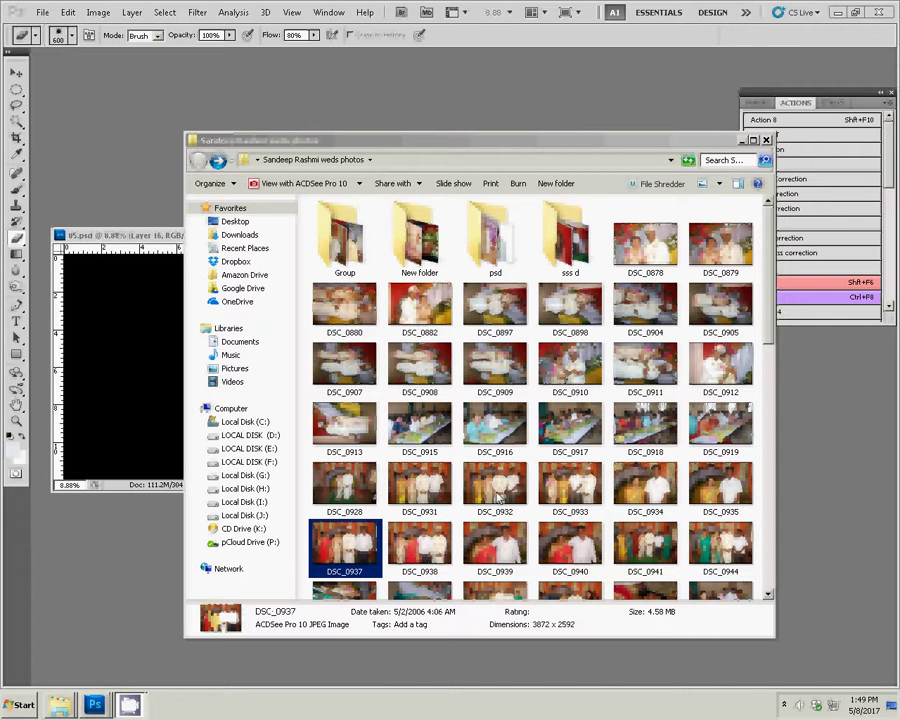
pyautogui.keyDown('ctrl'); pyautogui.click(497, 497); pyautogui.keyUp('ctrl')
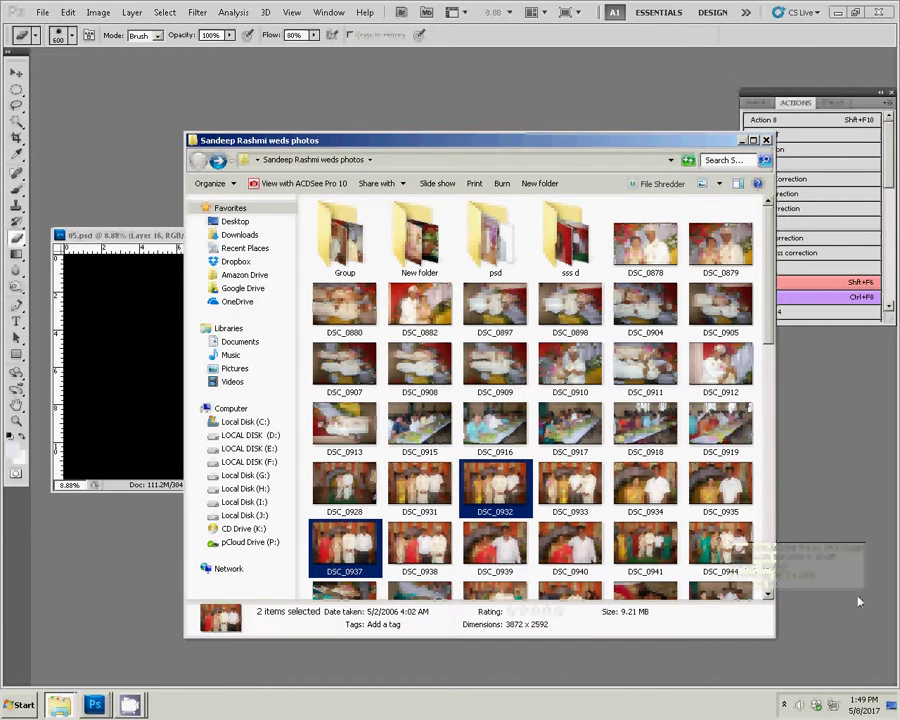
pyautogui.click(94, 106)
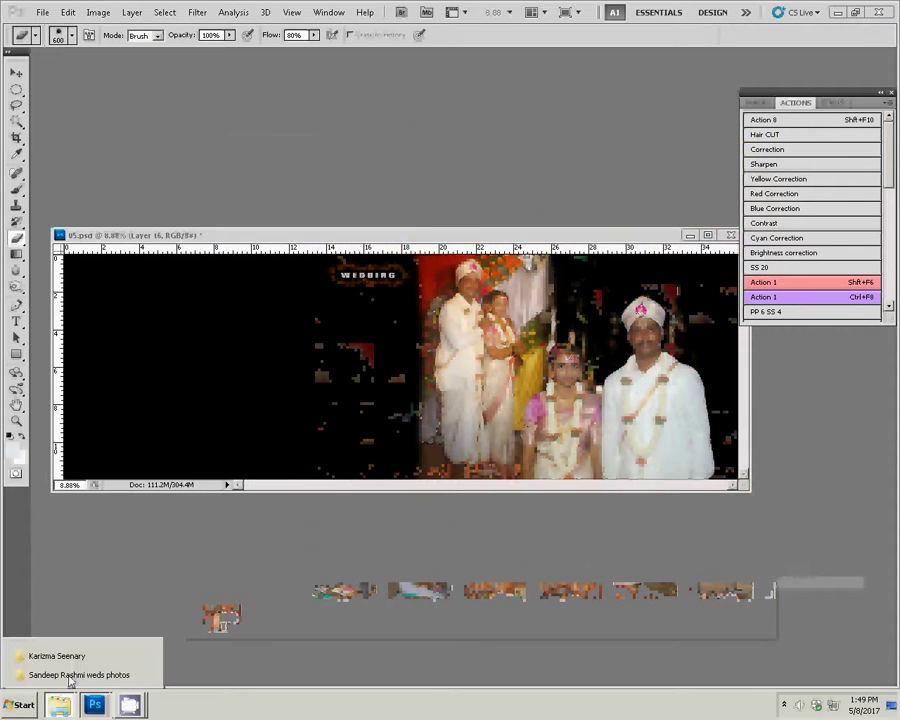
pyautogui.click(62, 675)
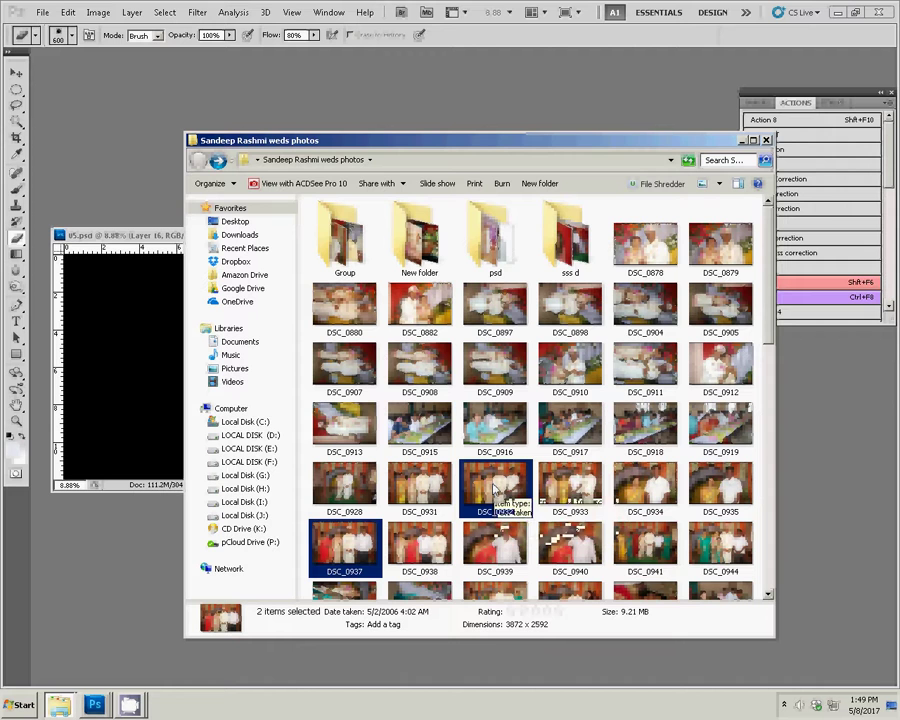
pyautogui.click(795, 503)
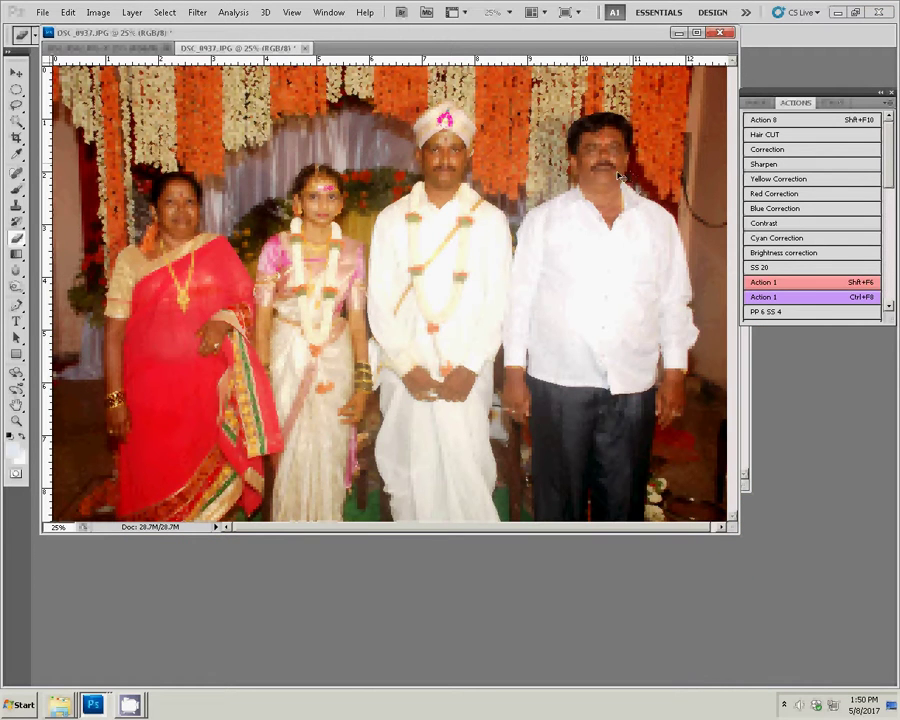
# Apply a Color Balance adjustment to DSC_0937 and resize it to 8 inches wide
pyautogui.hotkey('ctrl', 'b')
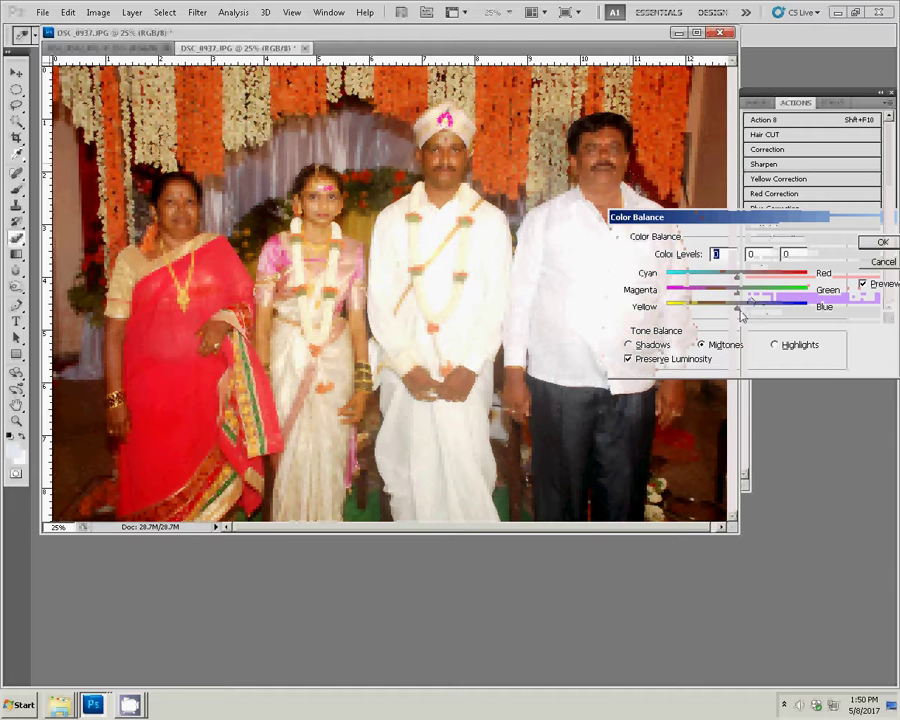
pyautogui.click(880, 241)
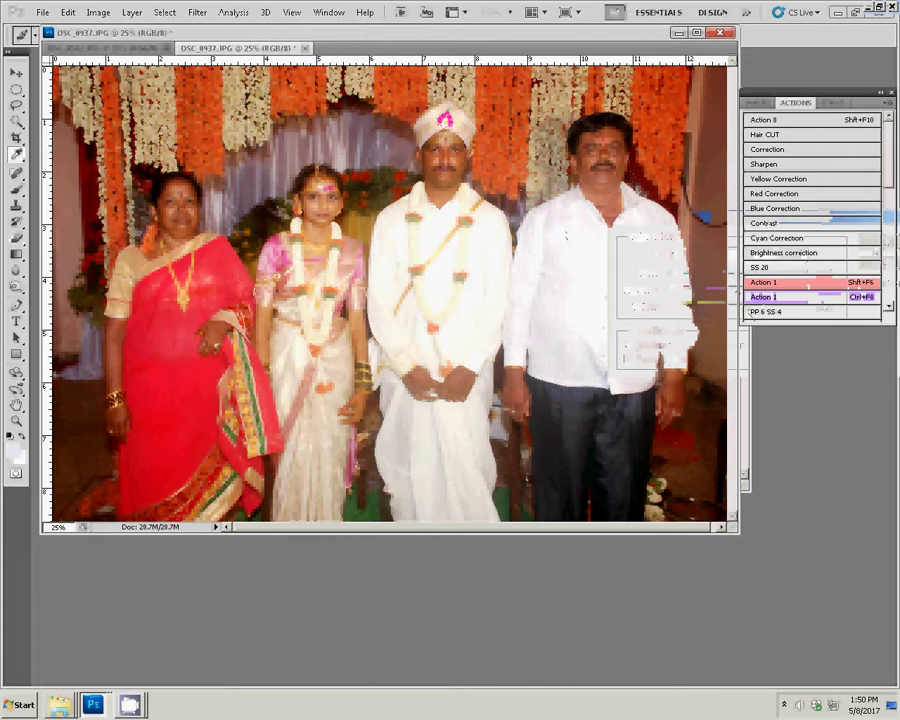
pyautogui.hotkey('ctrl', 'alt', 'i')
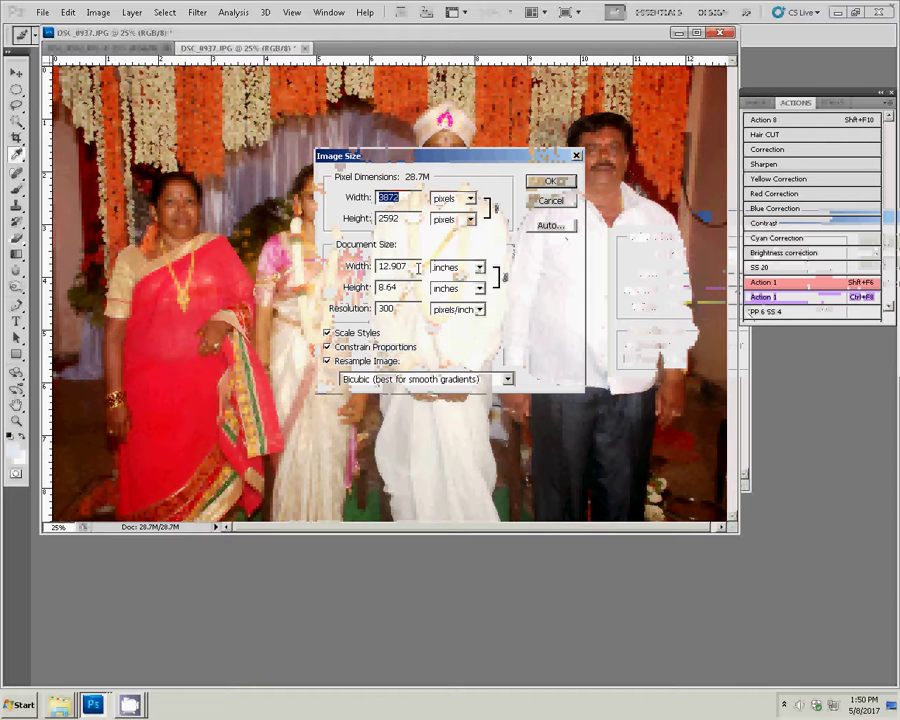
pyautogui.write('8')
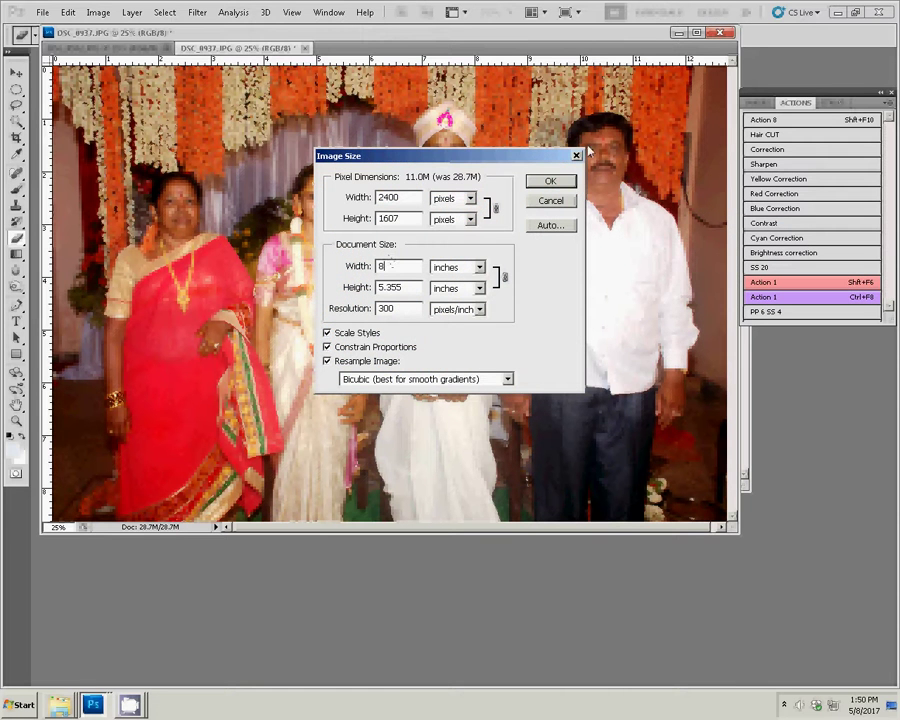
pyautogui.click(550, 184)
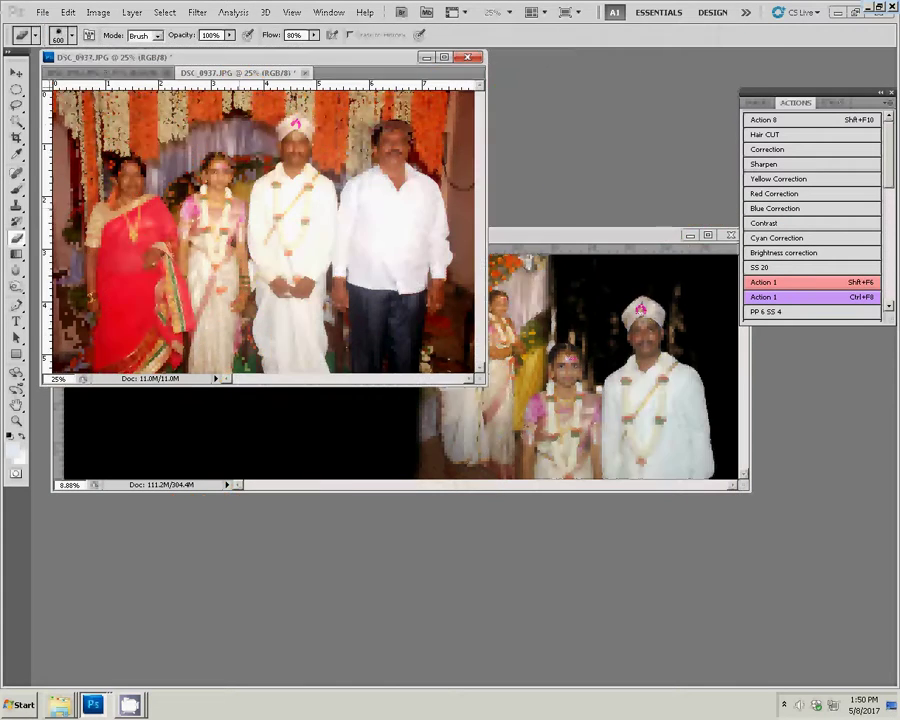
# Move the four-person photo into 05.psd's top-left slot
pyautogui.press('v')
pyautogui.click(601, 283)
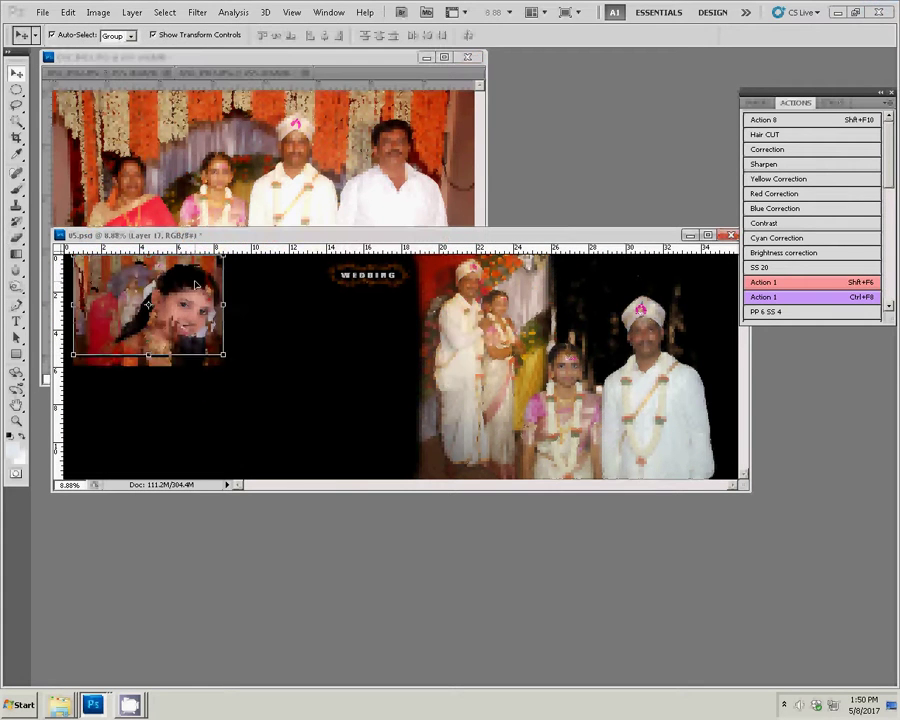
pyautogui.hotkey('ctrl', 'z')
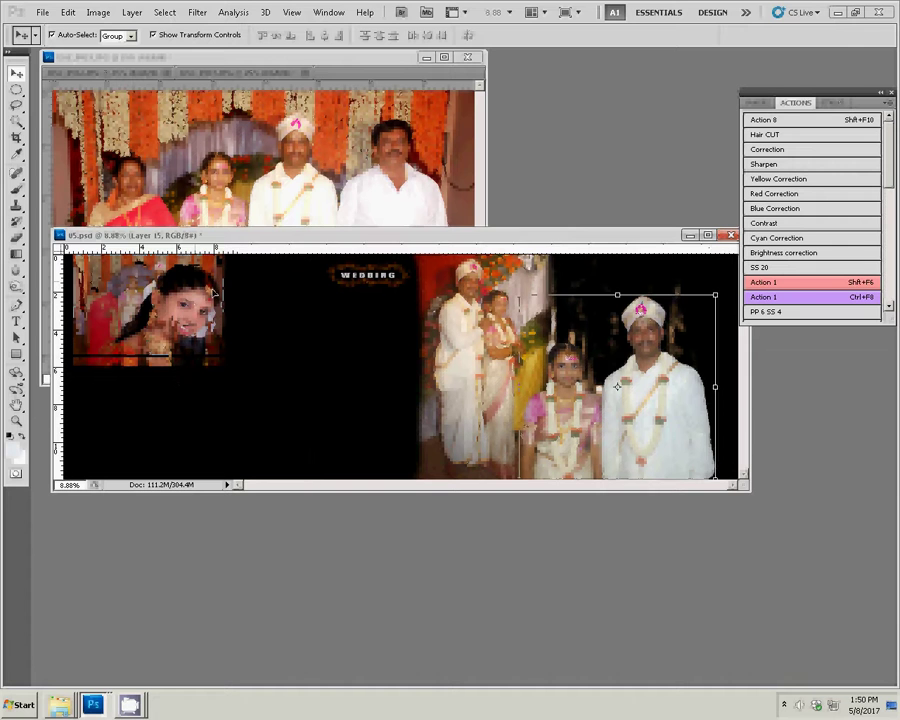
pyautogui.click(148, 305)
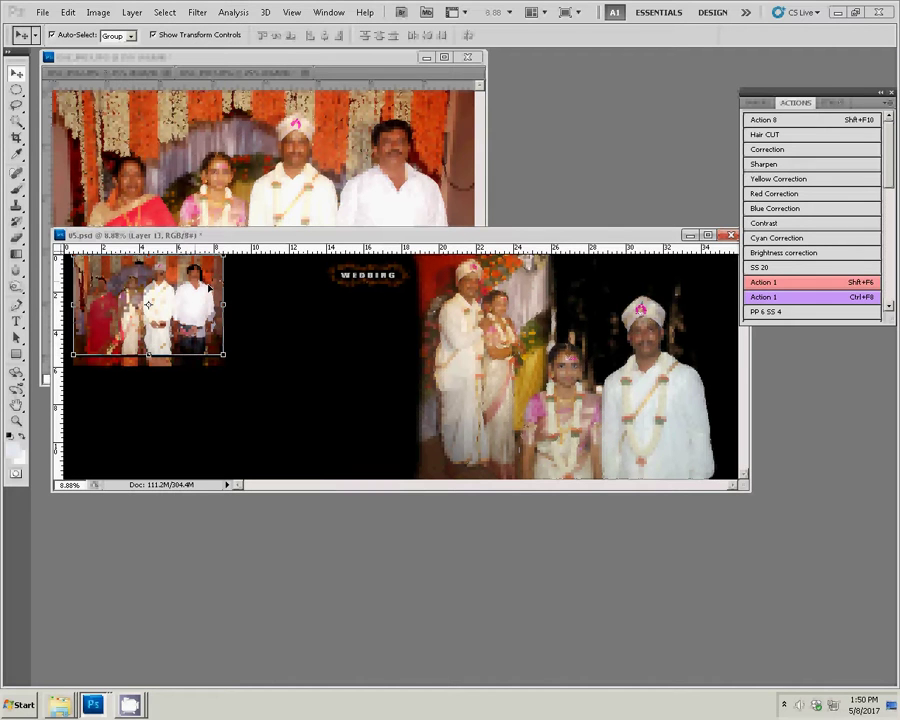
pyautogui.click(433, 160)
# Close DSC_0937 without saving and set DSC_0932's width to 8 inches
pyautogui.click(306, 74)
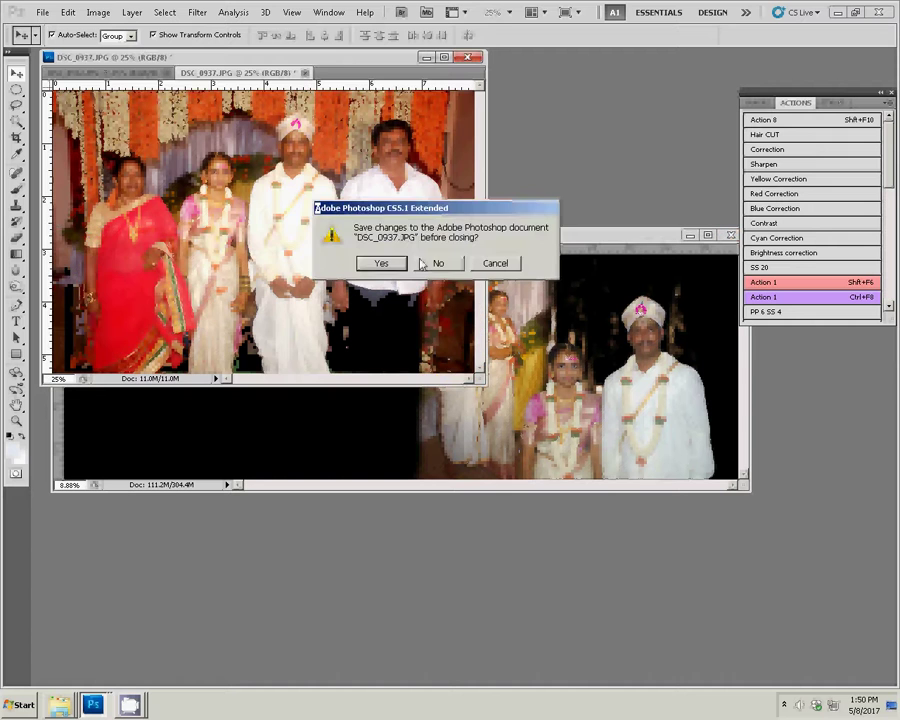
pyautogui.click(434, 261)
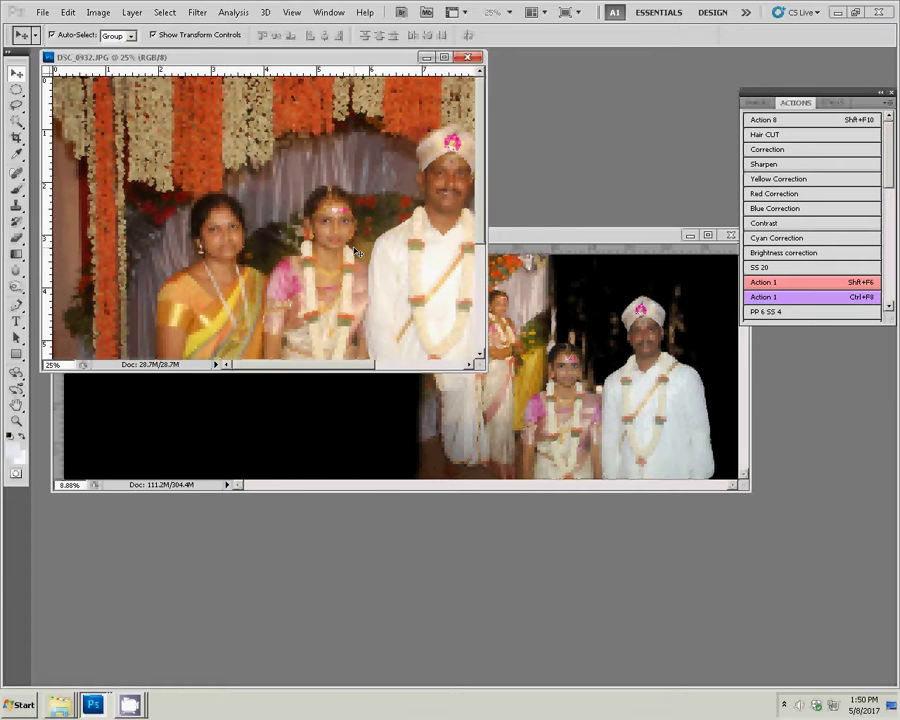
pyautogui.hotkey('ctrl', 'alt', 'i')
pyautogui.press('Tab')
pyautogui.press('Tab')
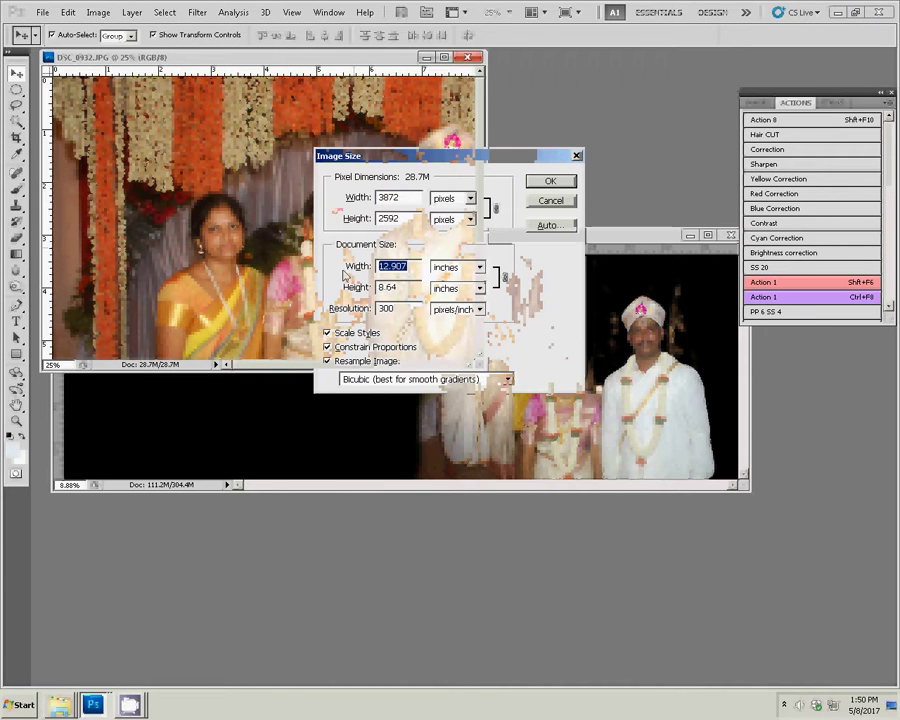
pyautogui.write('8')
pyautogui.press('Return')
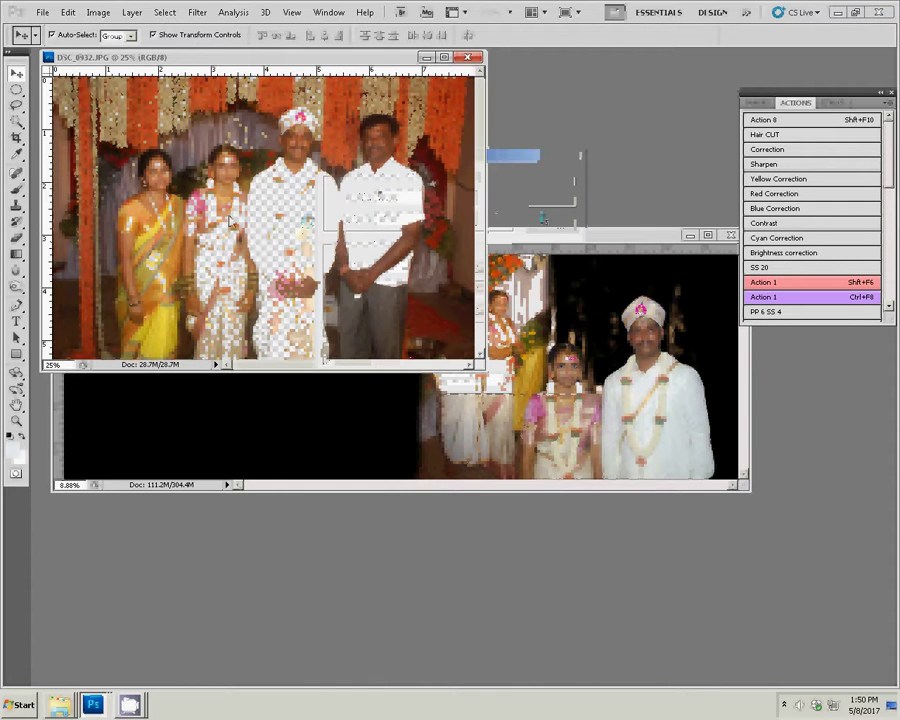
# Brighten DSC_0932's highlights with Levels and confirm the 8-inch image size
pyautogui.click(783, 193)
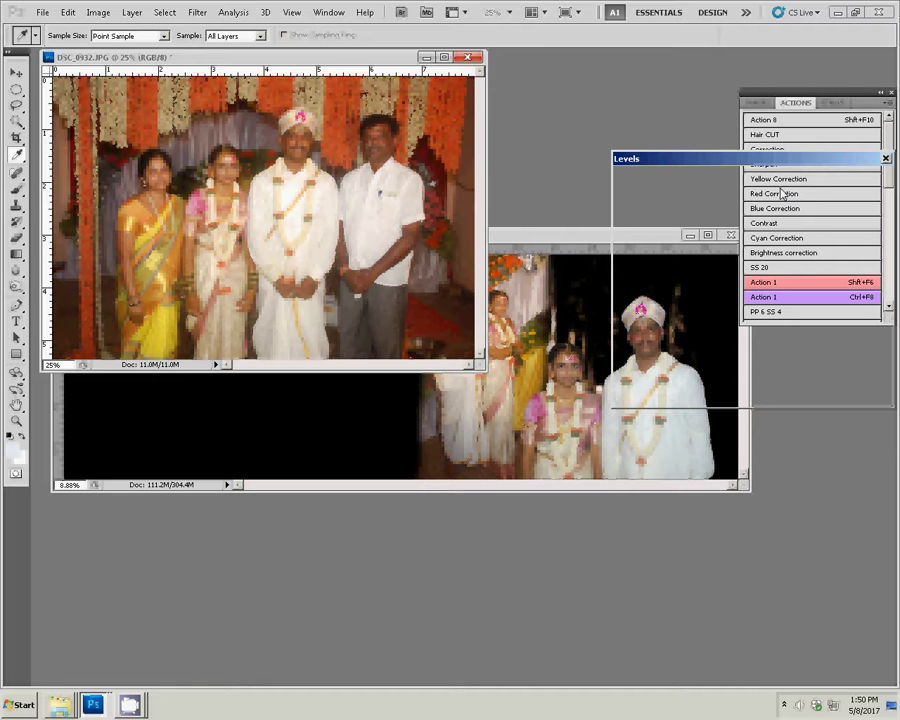
pyautogui.moveTo(810, 313); pyautogui.dragTo(803, 314)
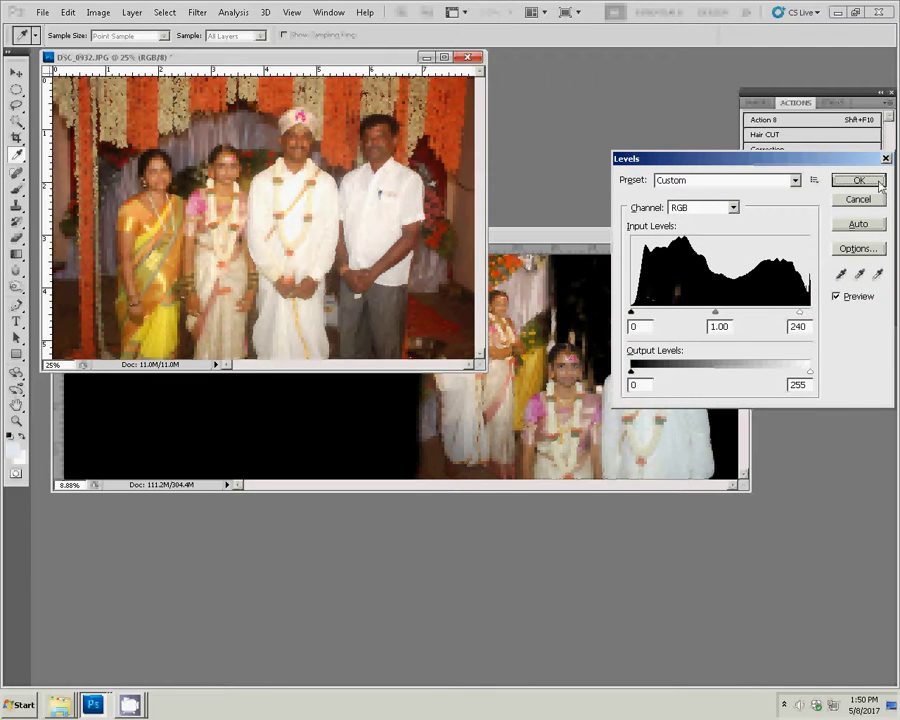
pyautogui.click(856, 179)
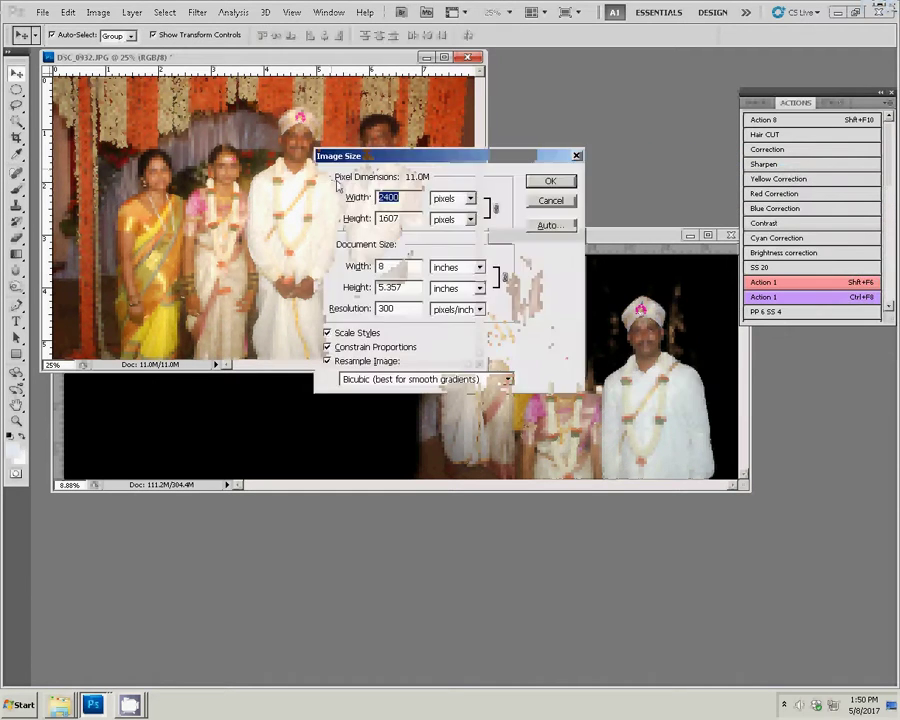
pyautogui.click(549, 182)
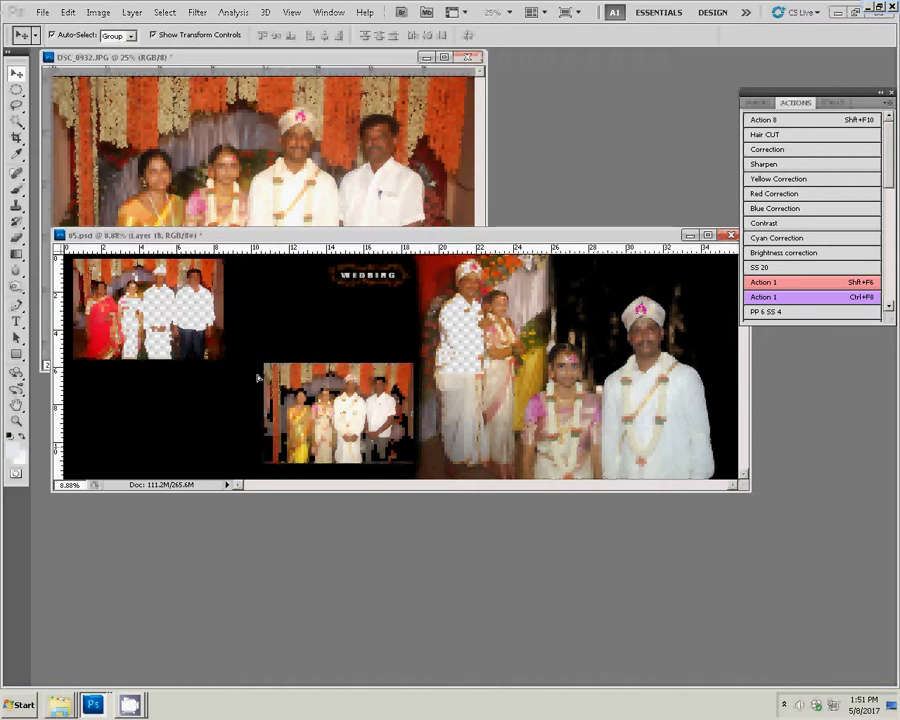
# Place DSC_0932 below the top-left photo in 05.psd and close it without saving
pyautogui.moveTo(257, 378); pyautogui.dragTo(67, 380)
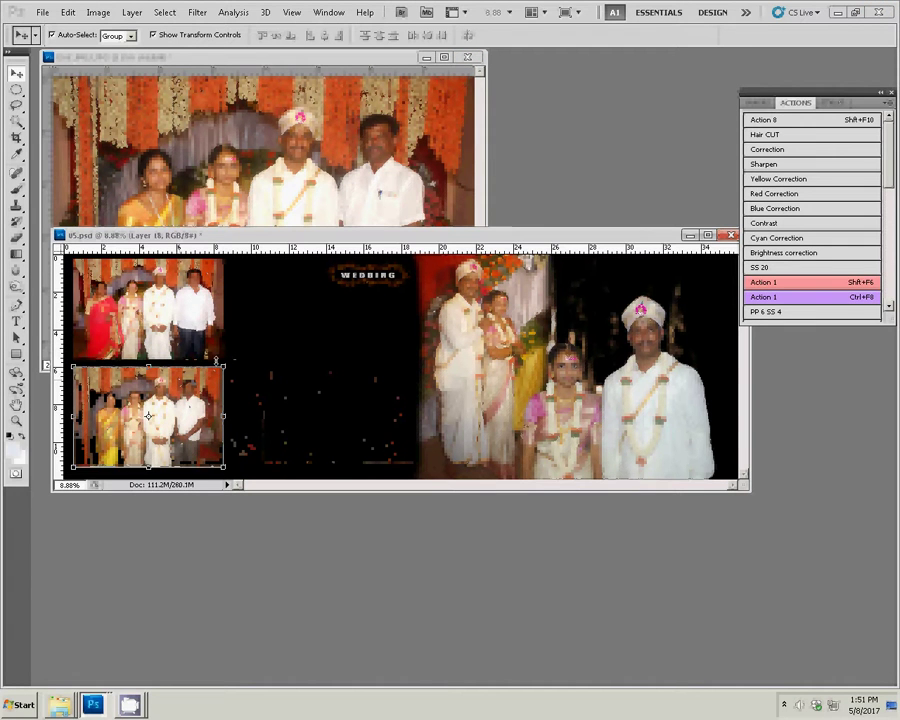
pyautogui.click(167, 314)
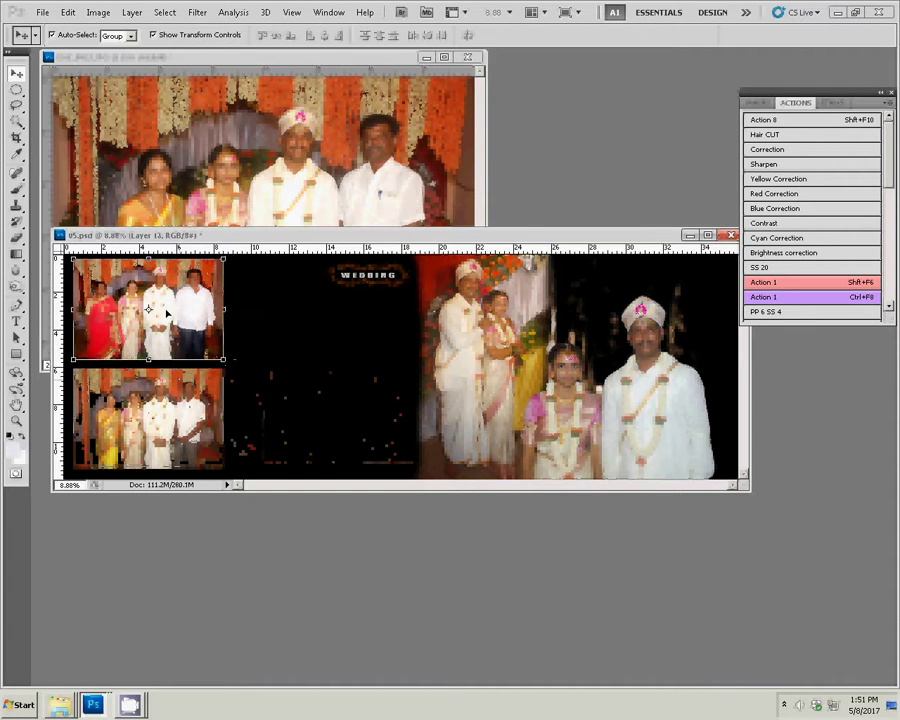
pyautogui.click(333, 182)
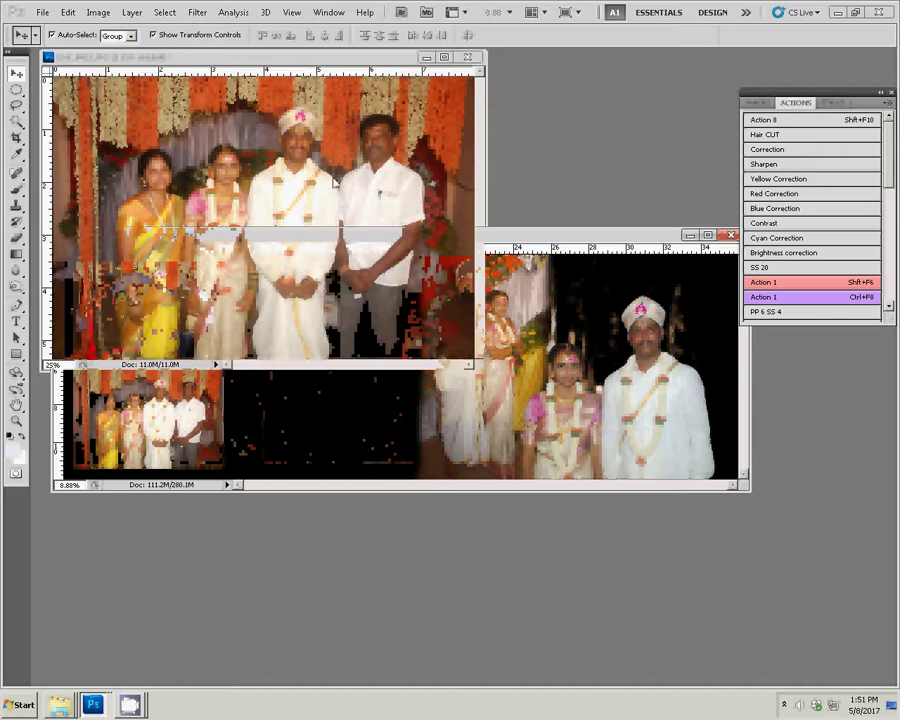
pyautogui.hotkey('ctrl', 'w')
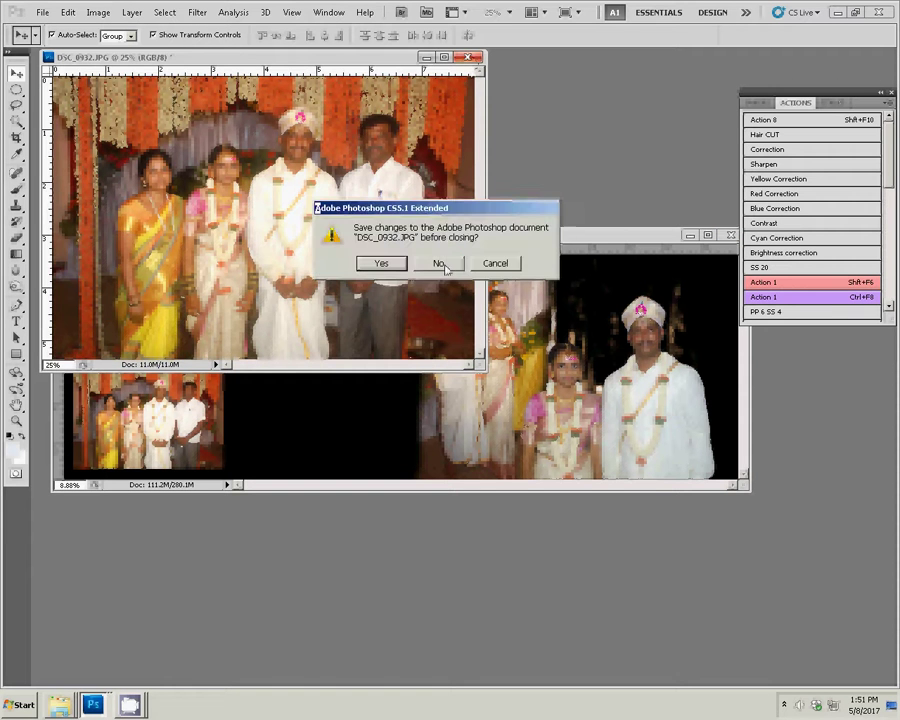
pyautogui.click(436, 262)
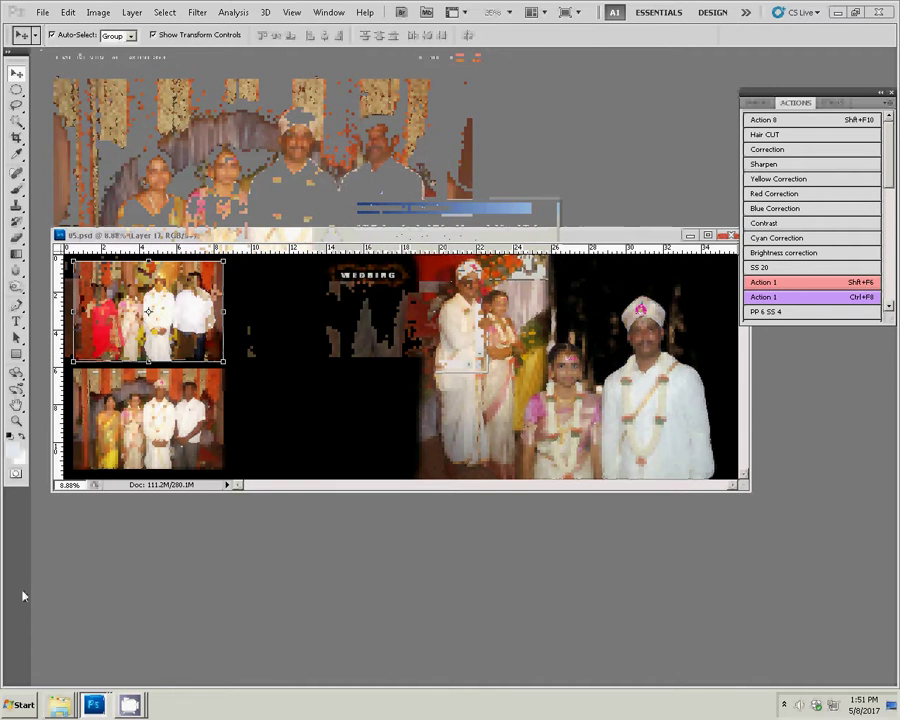
pyautogui.click(100, 670)
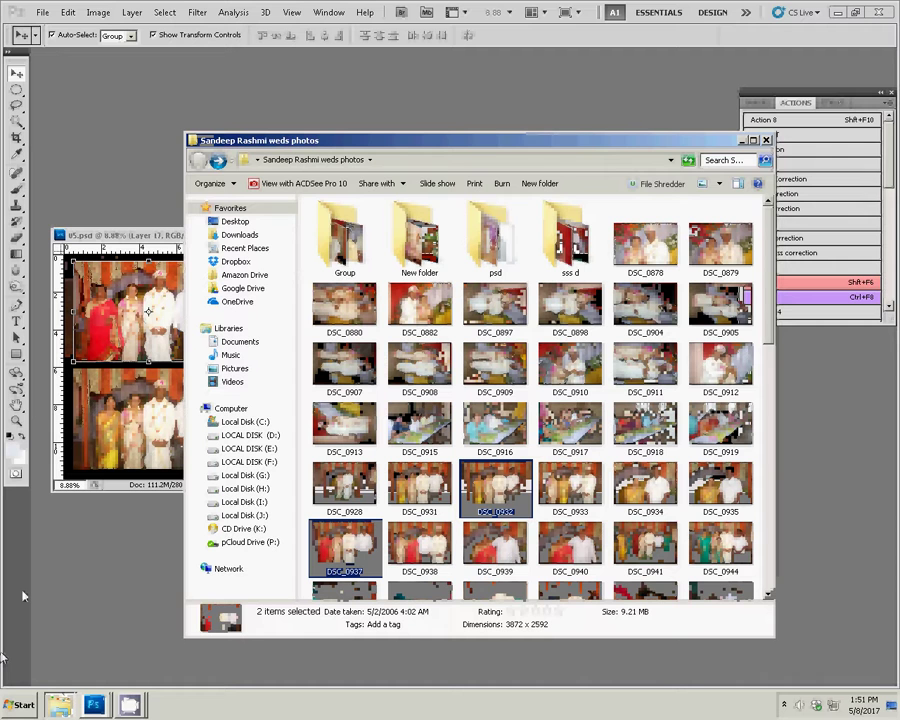
# Select the parents' photo DSC_0940 in the folder and drag it into Photoshop
pyautogui.keyDown('ctrl'); pyautogui.click(414, 553); pyautogui.keyUp('ctrl')
pyautogui.keyDown('ctrl'); pyautogui.click(420, 487); pyautogui.keyUp('ctrl')
pyautogui.keyDown('ctrl'); pyautogui.click(570, 490); pyautogui.keyUp('ctrl')
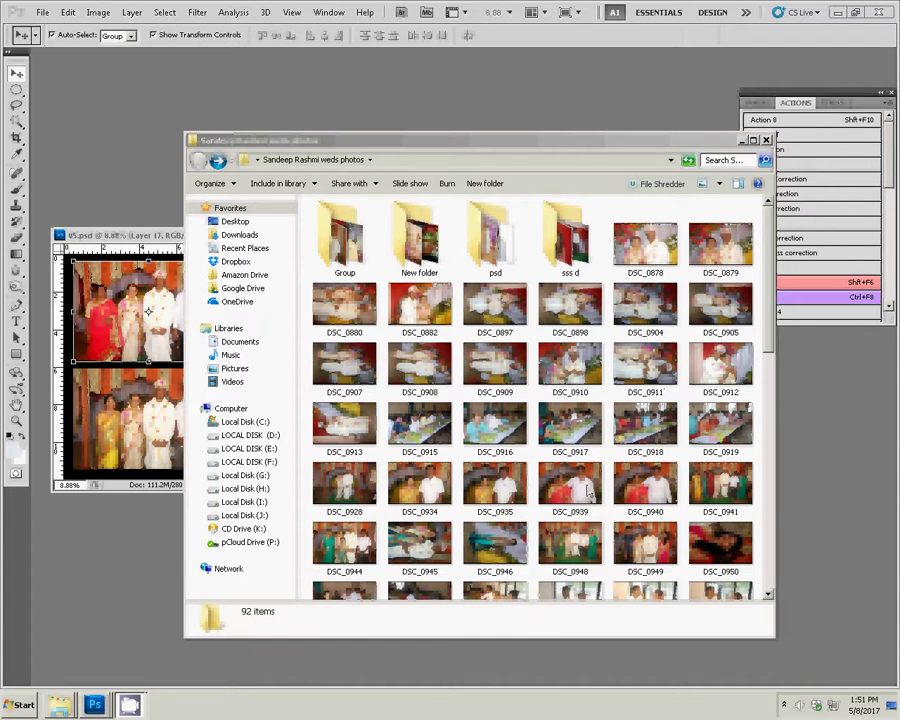
pyautogui.click(650, 490)
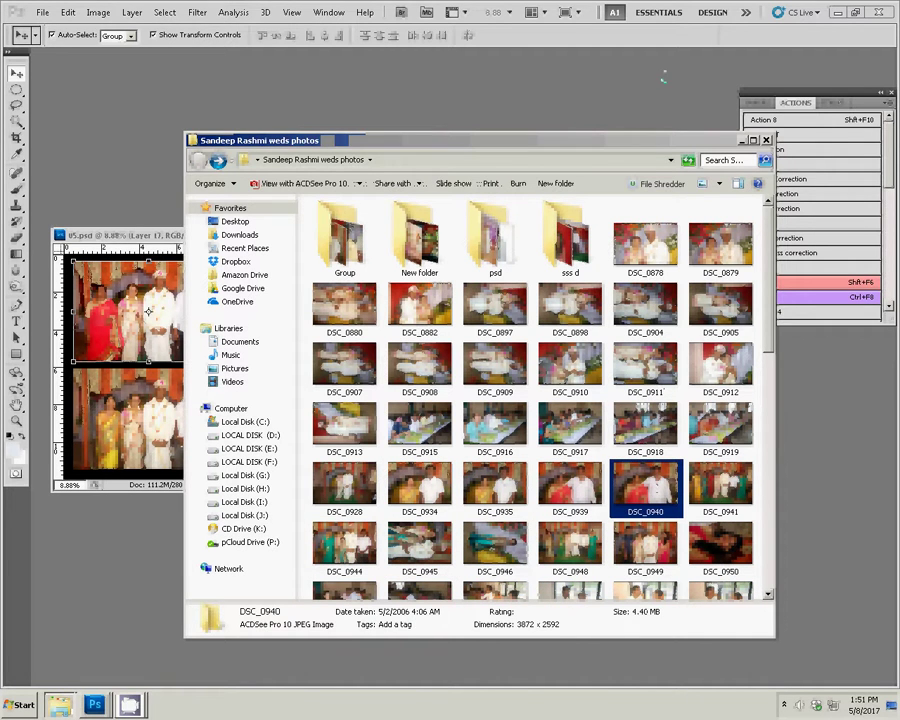
pyautogui.moveTo(650, 490); pyautogui.dragTo(665, 77)
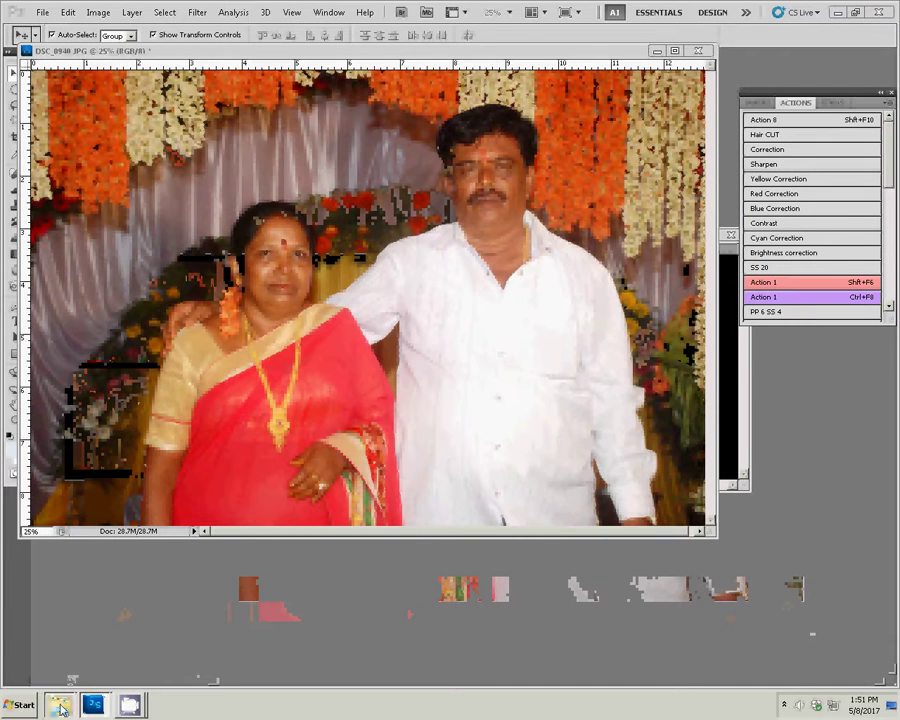
# Open neighbouring photo DSC_0939 to compare, then close it, keeping DSC_0940 open
pyautogui.click(61, 709)
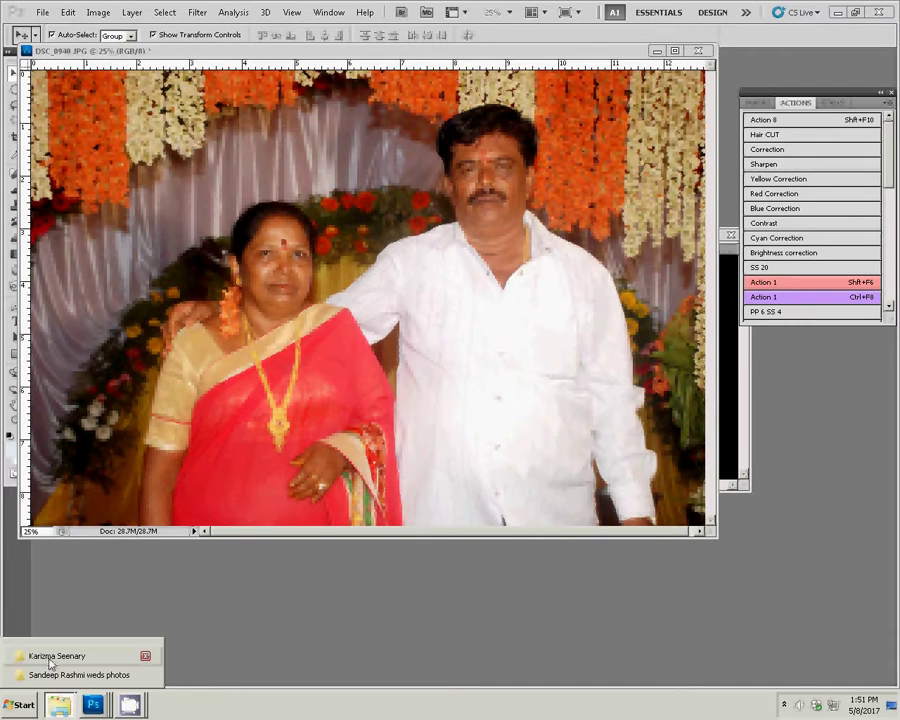
pyautogui.click(50, 675)
pyautogui.press('Left')
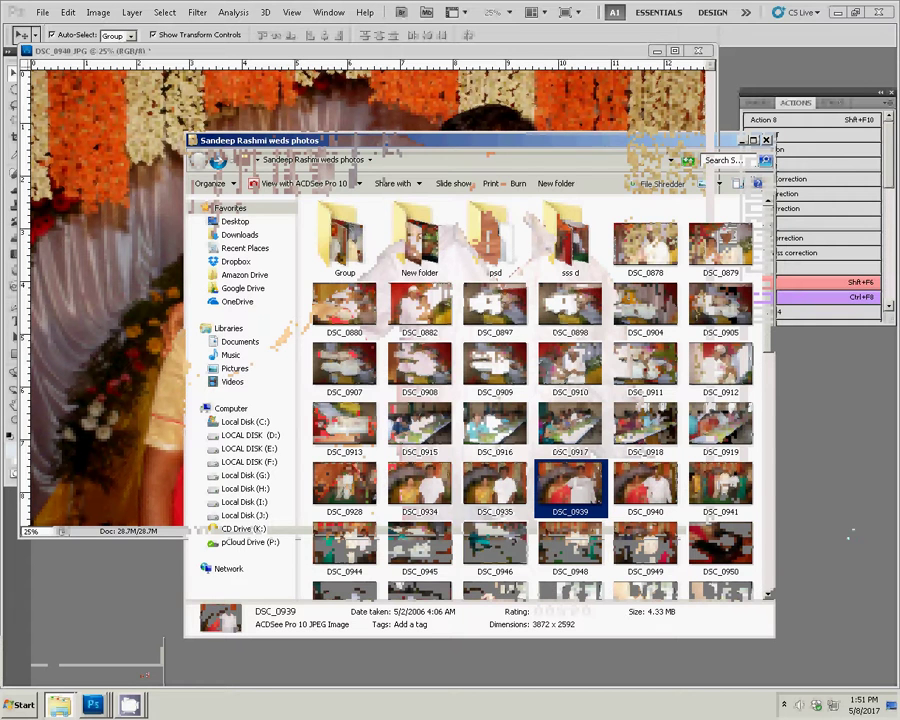
pyautogui.click(849, 537)
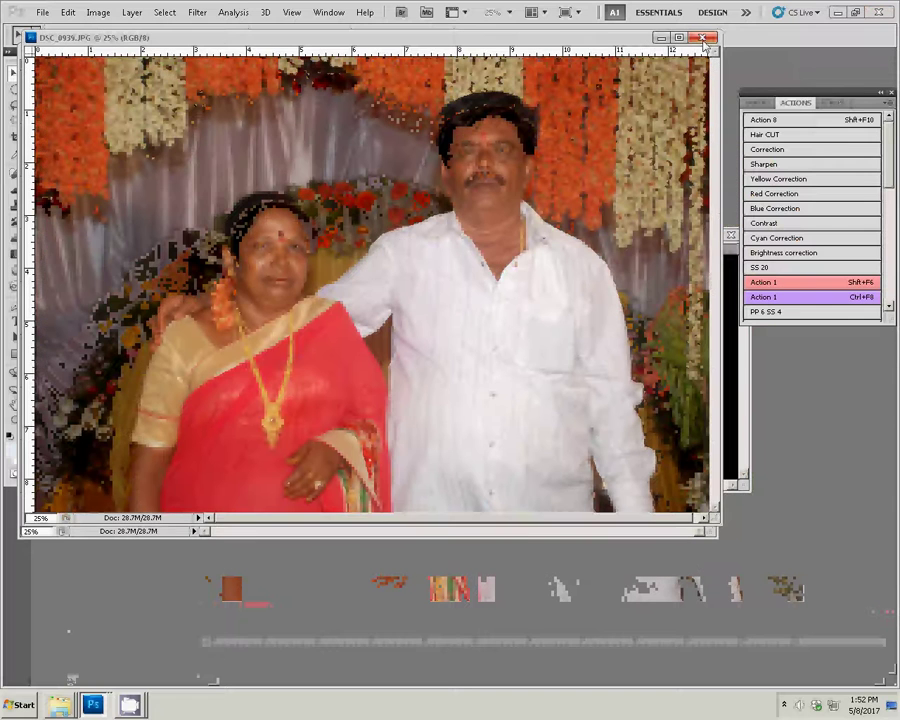
pyautogui.click(704, 39)
# Set DSC_0940's Image Size width to 6 inches at 300 pixels/inch, giving 1800 × 1205 pixels
pyautogui.press('z')
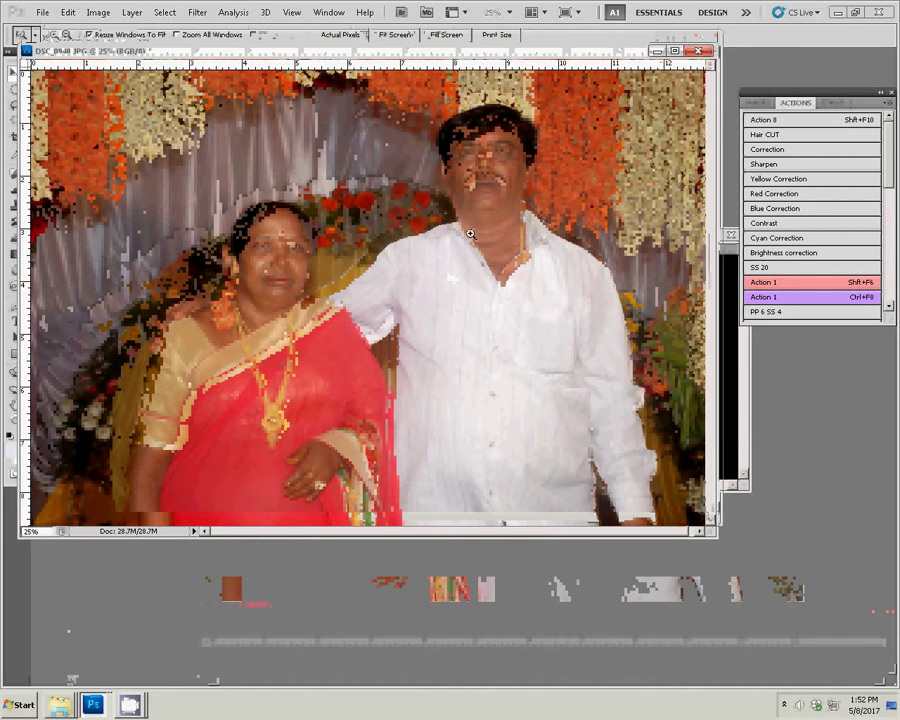
pyautogui.hotkey('ctrl', 'alt', 'i')
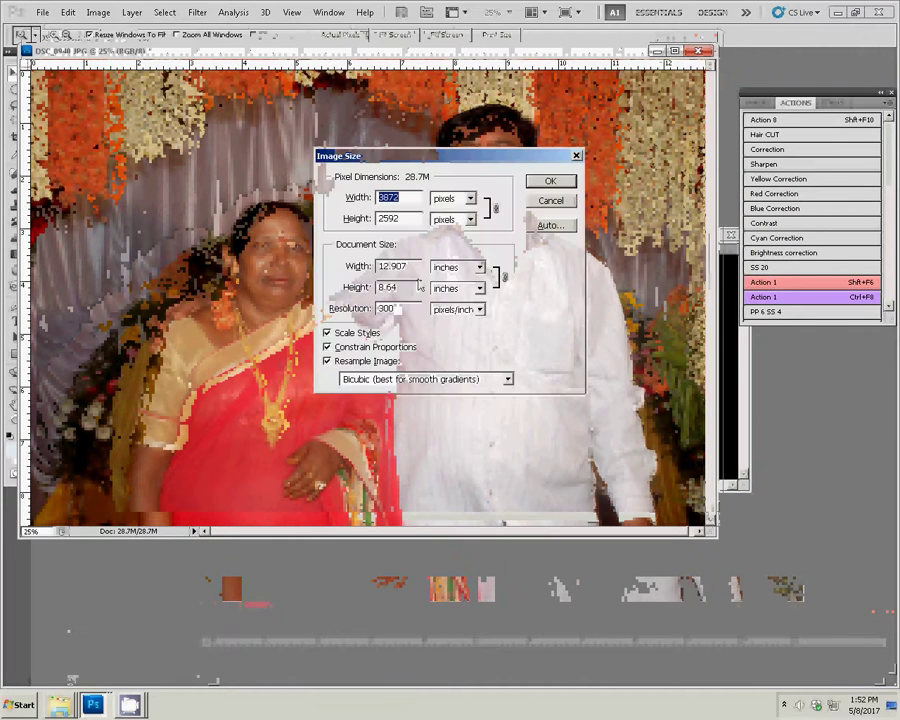
pyautogui.doubleClick(395, 267)
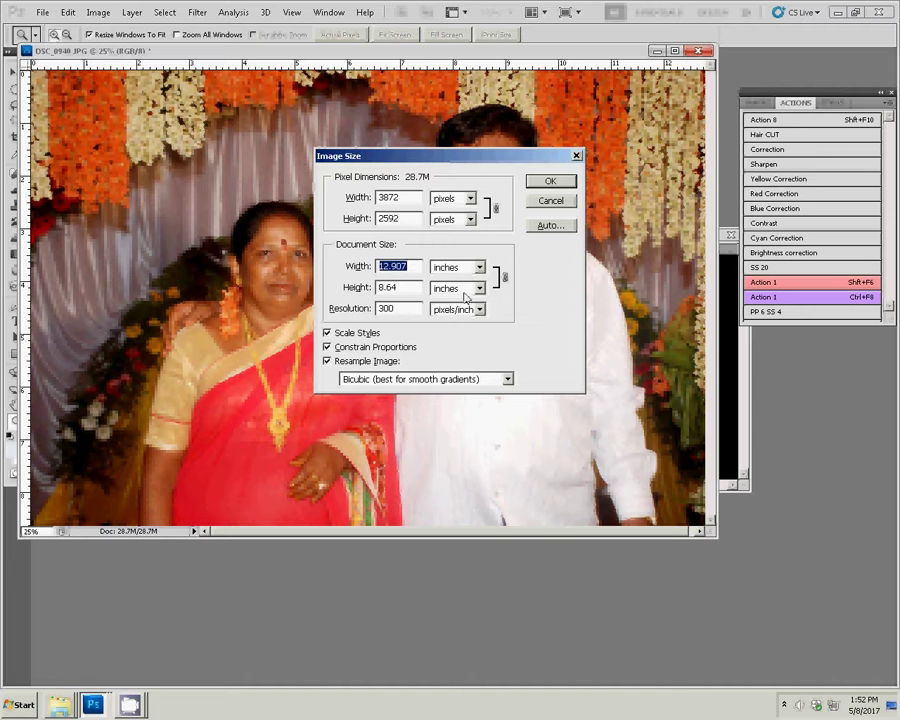
pyautogui.write('7')
pyautogui.click(358, 266)
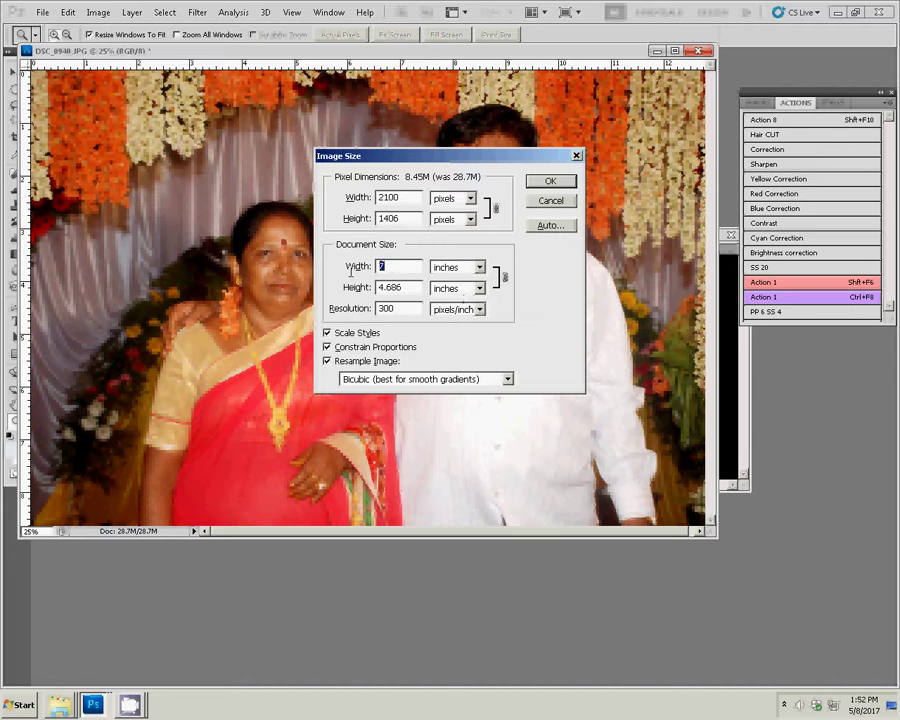
pyautogui.write('6')
pyautogui.click(546, 184)
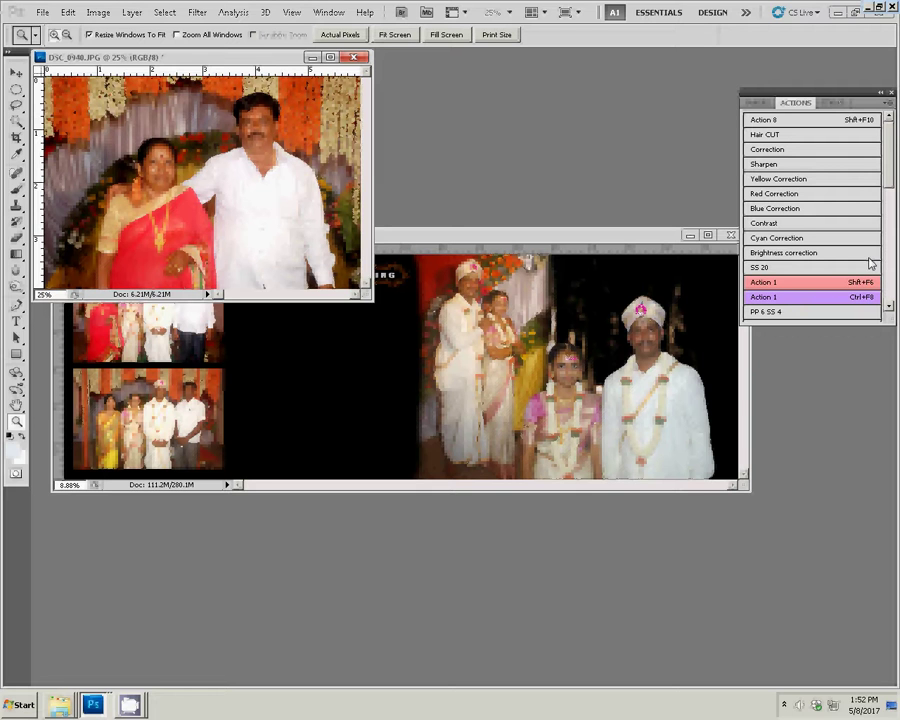
# Zoom into the woman's face, blur her skin with a 35 px Blur brush, then fit the photo on screen
pyautogui.rightClick(255, 231)
pyautogui.click(272, 233)
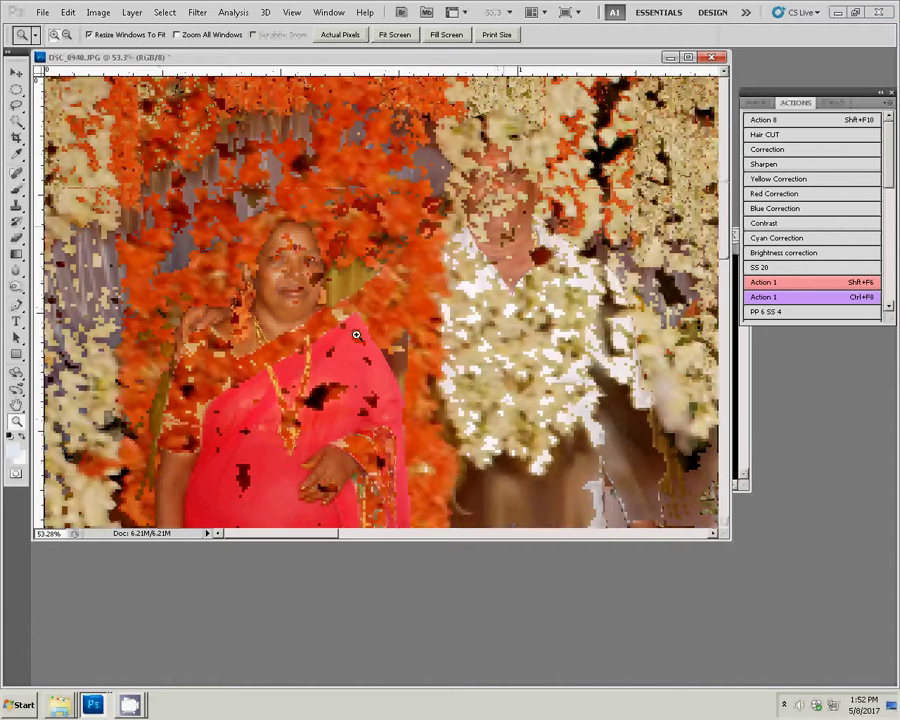
pyautogui.moveTo(356, 335); pyautogui.dragTo(335, 263)
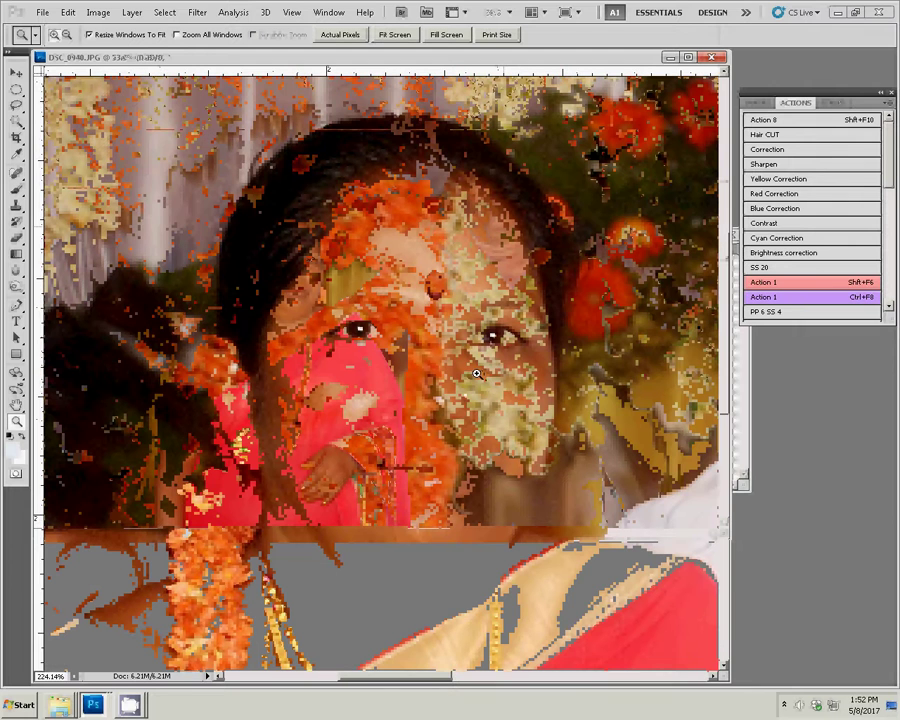
pyautogui.press('r')
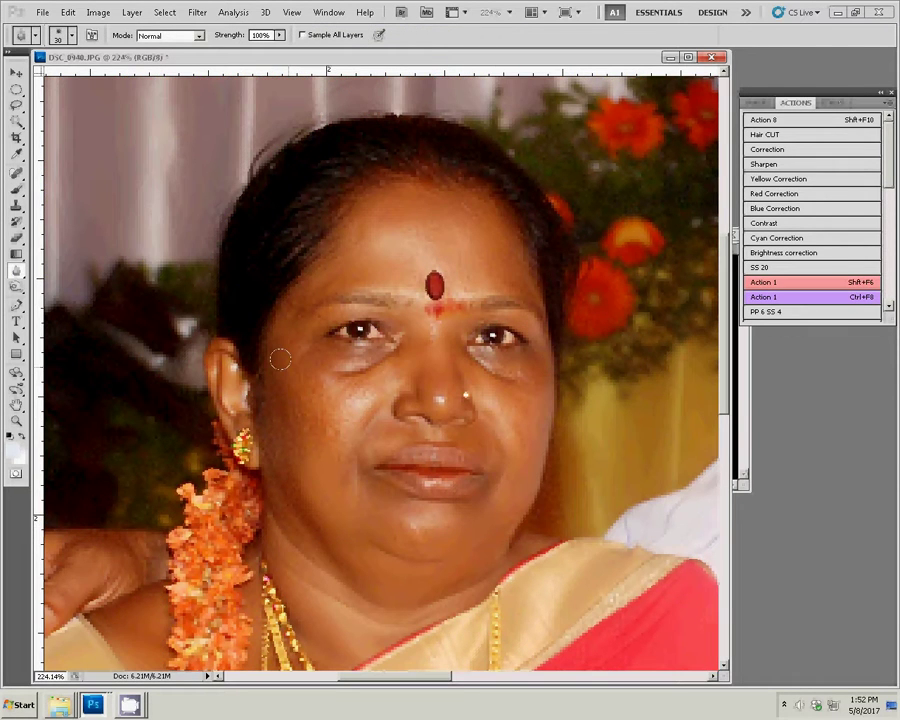
pyautogui.press(']')
pyautogui.press('z')
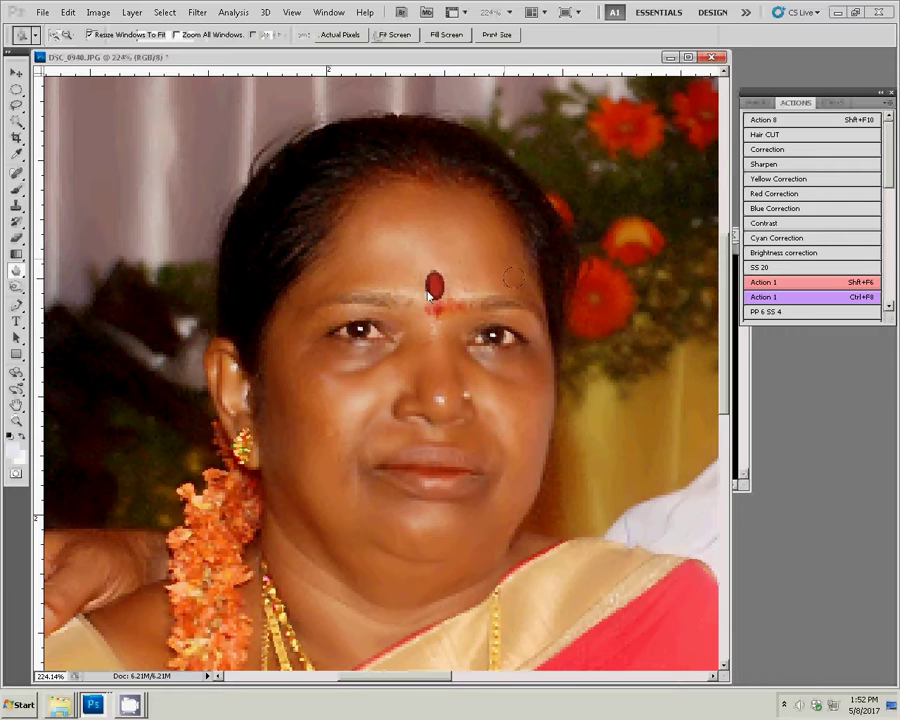
pyautogui.rightClick(428, 295)
pyautogui.click(452, 313)
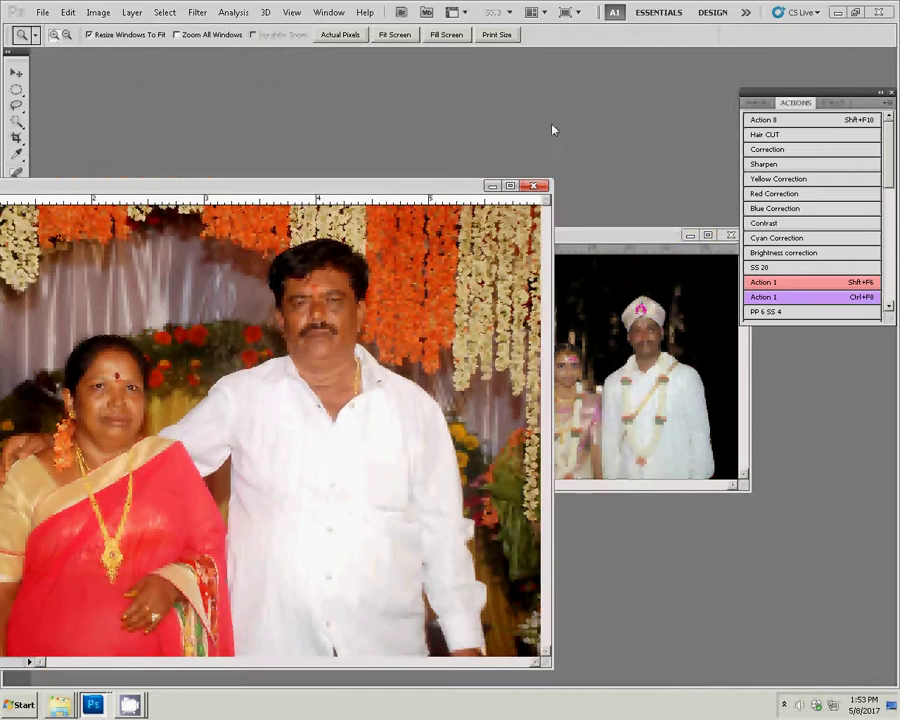
# Drag the DSC_0940 photo into the 05.psd spread's upper middle
pyautogui.press('v')
pyautogui.click(684, 343)
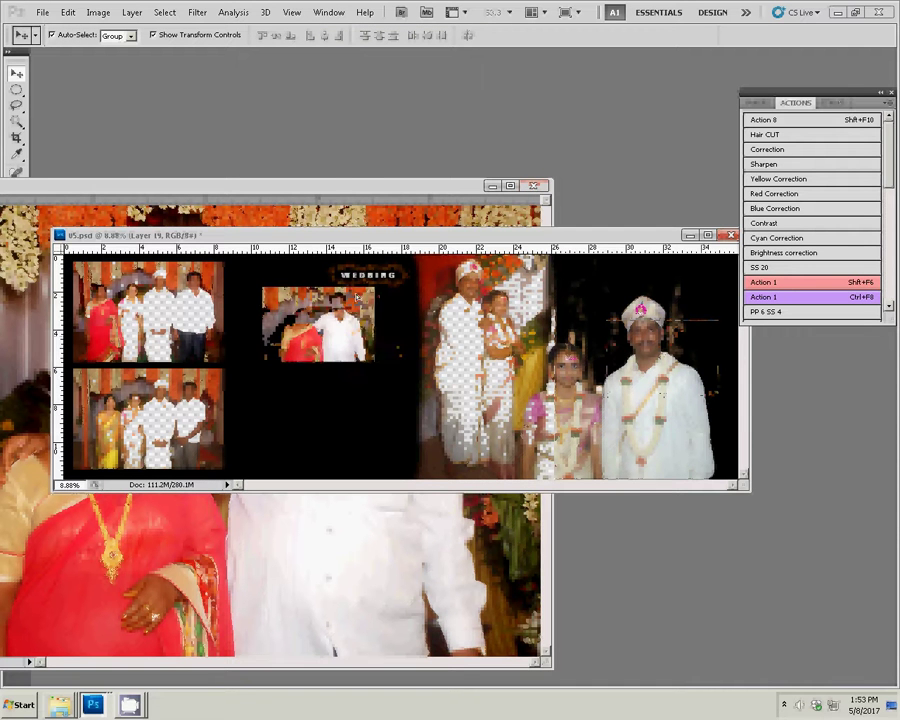
pyautogui.moveTo(337, 287)
pyautogui.mouseDown()
pyautogui.moveTo(352, 318)
pyautogui.moveTo(355, 403)
pyautogui.moveTo(395, 261)
pyautogui.mouseUp()
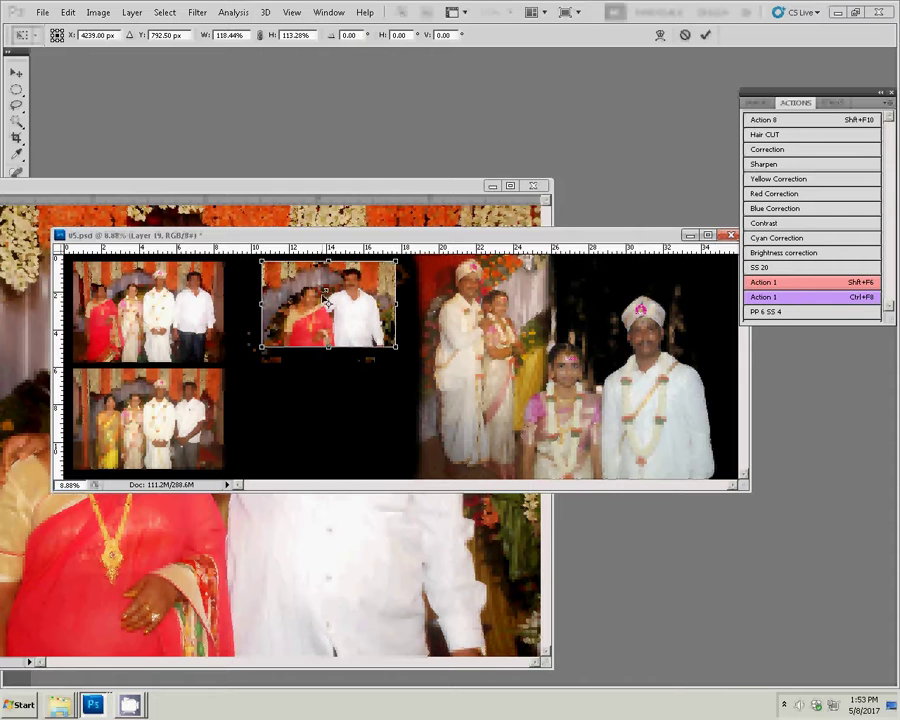
# Enlarge the placed photo to about 126%, position it, and close DSC_0940
pyautogui.press('Escape')
pyautogui.moveTo(376, 271); pyautogui.dragTo(395, 259)
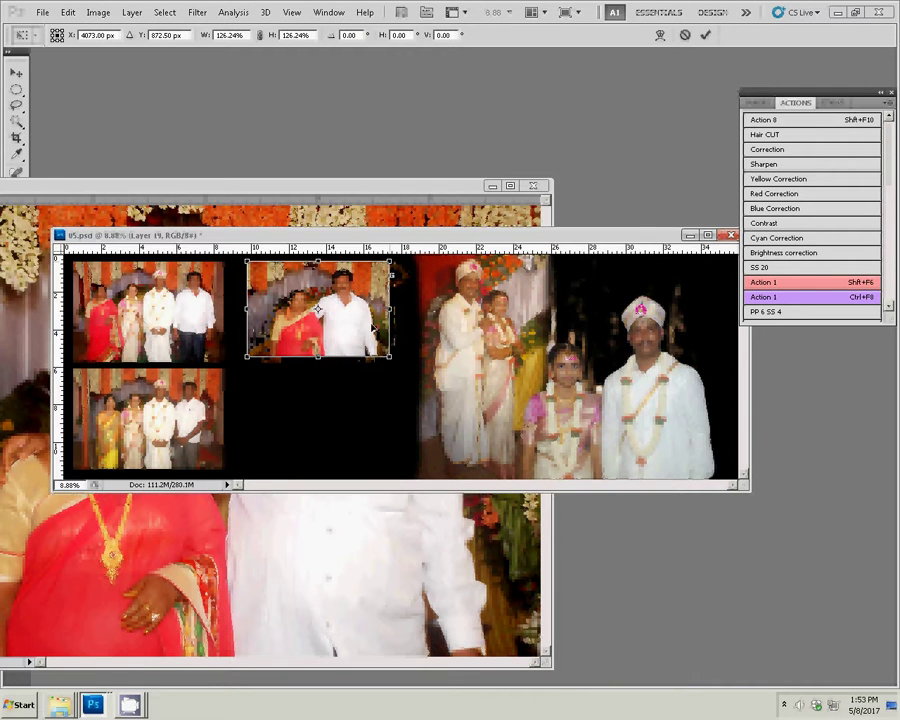
pyautogui.moveTo(374, 329); pyautogui.dragTo(368, 356)
pyautogui.click(705, 34)
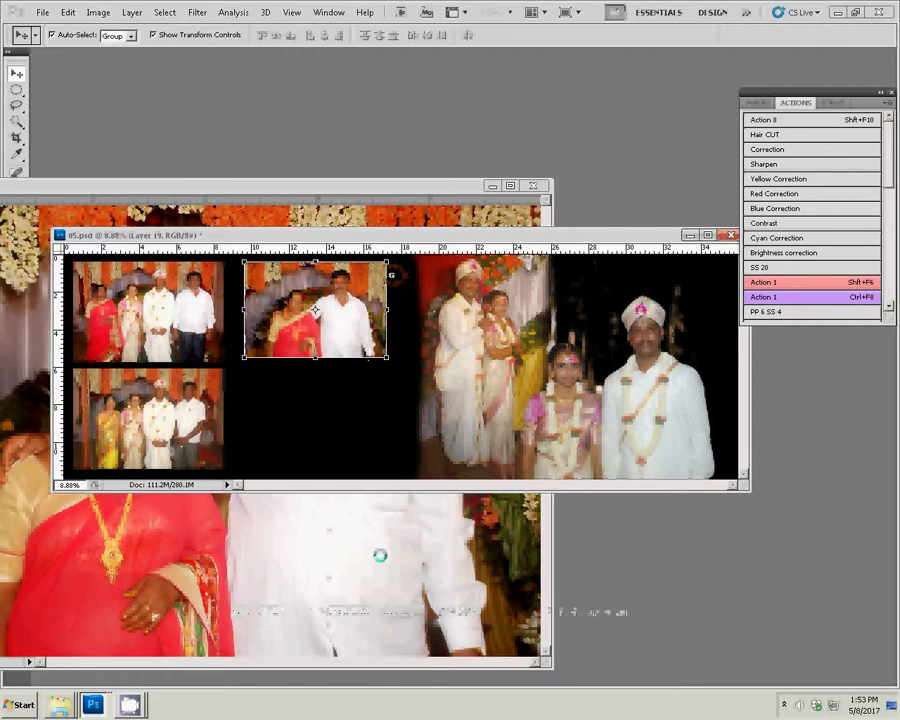
pyautogui.click(268, 543)
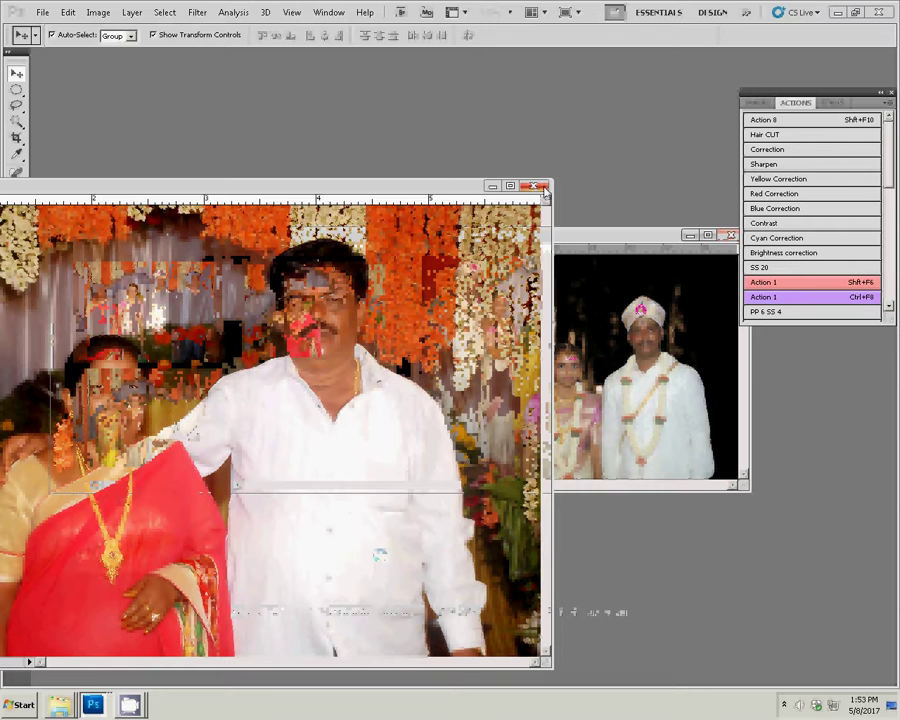
pyautogui.hotkey('ctrl', 'w')
# Discard DSC_0940's changes and select DSC_0935 and DSC_0934 in the wedding photos folder
pyautogui.click(449, 265)
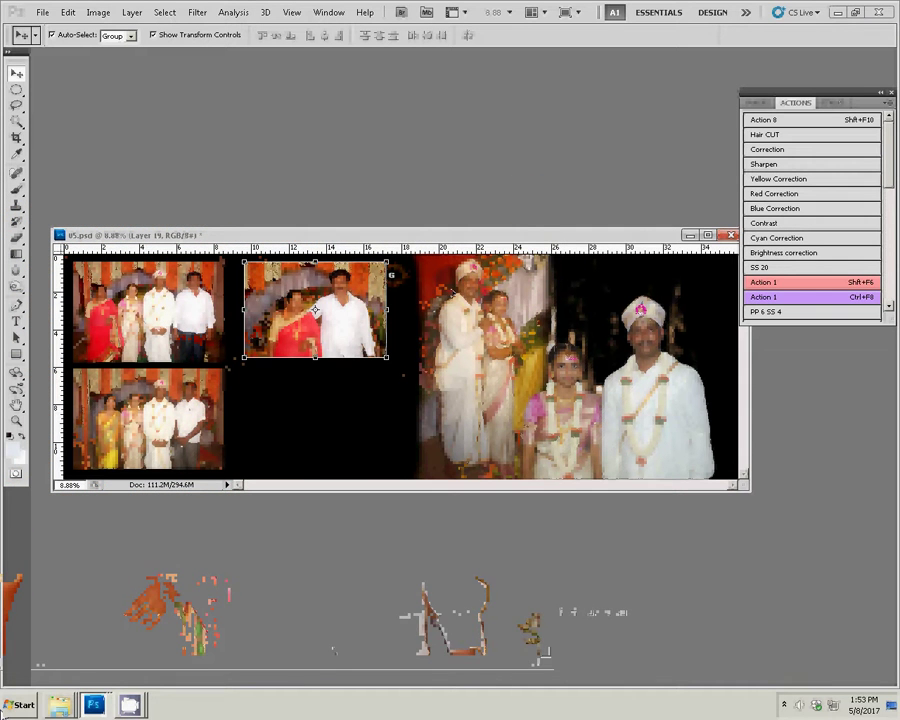
pyautogui.click(22, 668)
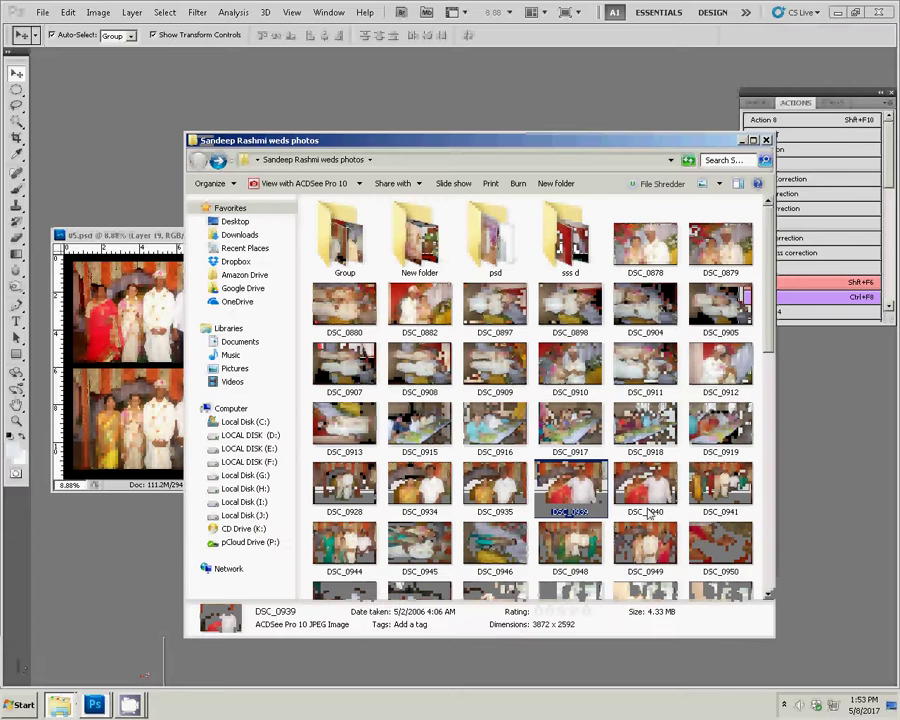
pyautogui.click(494, 490)
pyautogui.keyDown('ctrl'); pyautogui.click(409, 491); pyautogui.keyUp('ctrl')
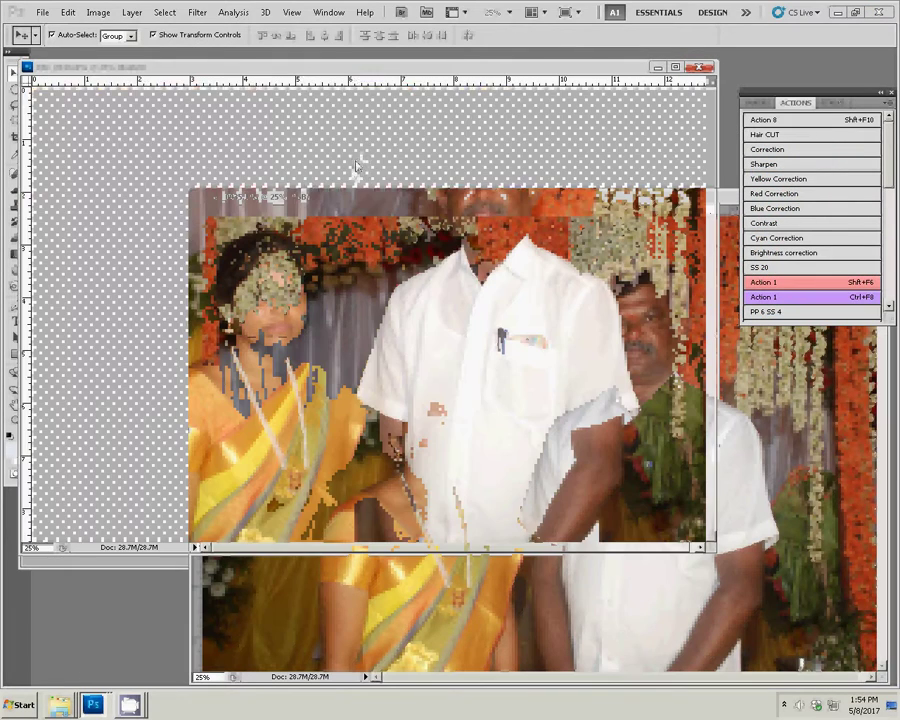
# Close DSC_0934, resize DSC_0935 to 8 inches wide (2400 × 1607 px), and fit it on screen
pyautogui.click(703, 70)
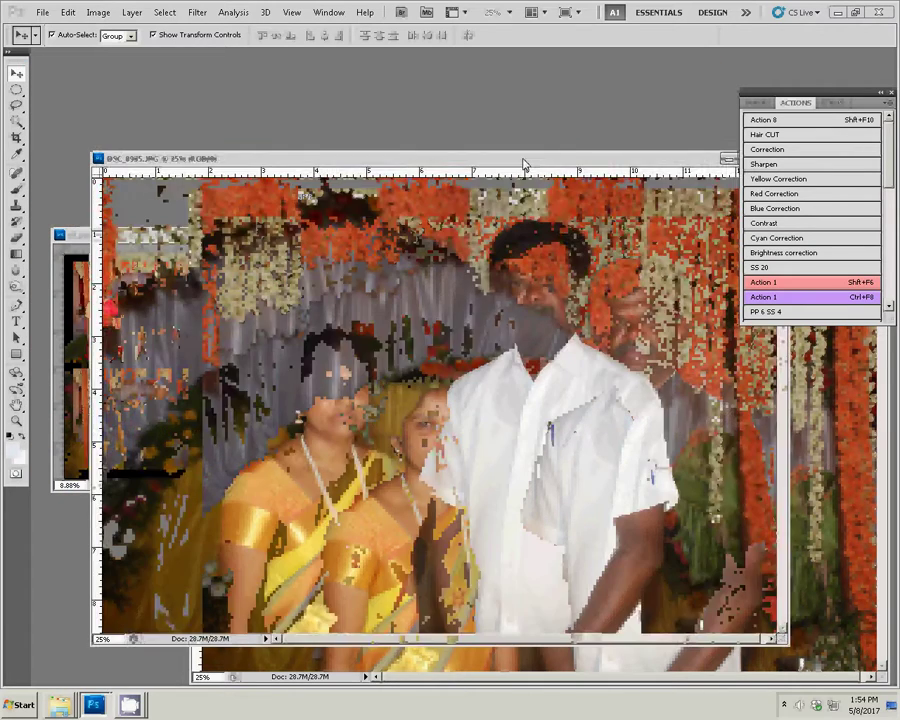
pyautogui.moveTo(520, 164); pyautogui.dragTo(497, 112)
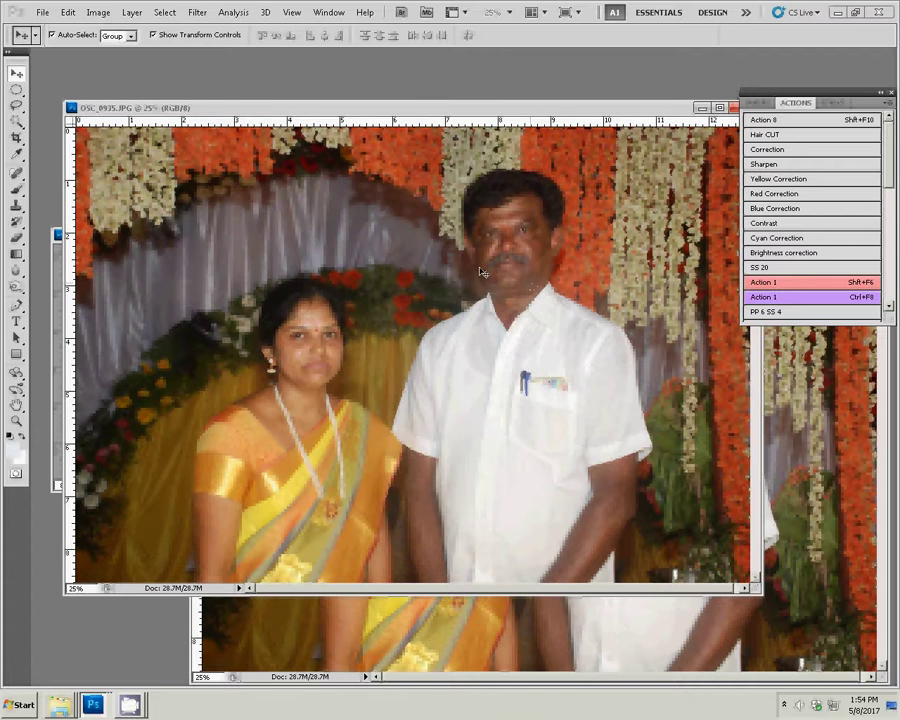
pyautogui.hotkey('ctrl', 'alt', 'i')
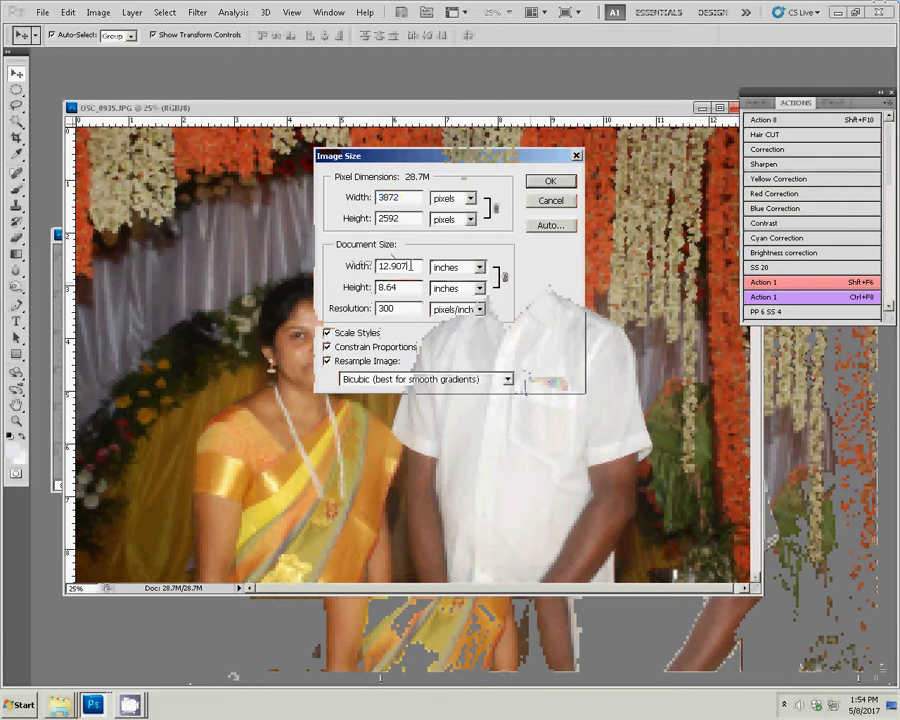
pyautogui.doubleClick(394, 266)
pyautogui.write('8')
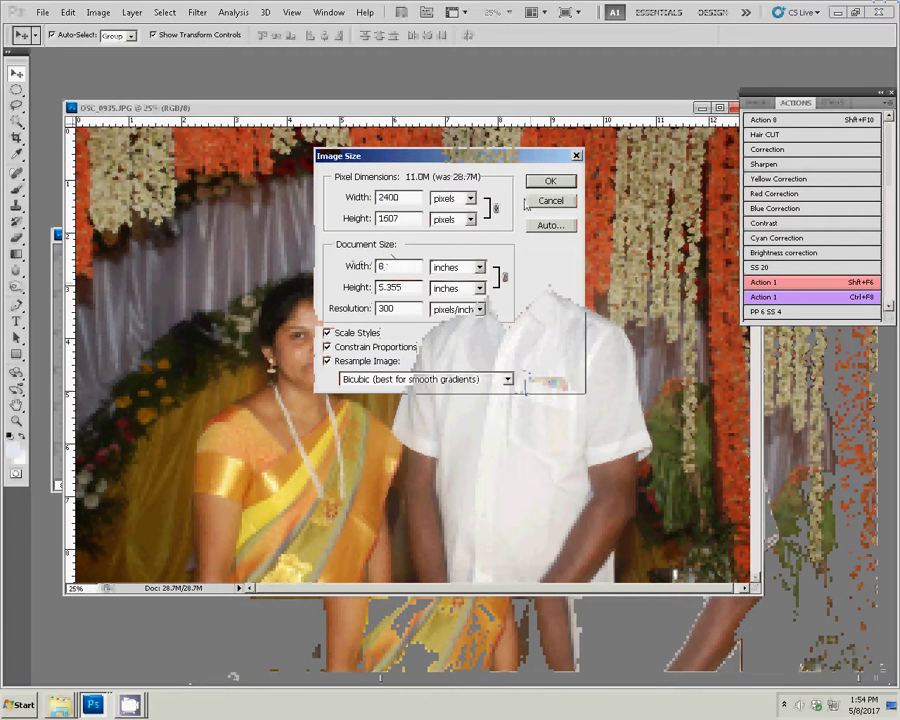
pyautogui.press('Return')
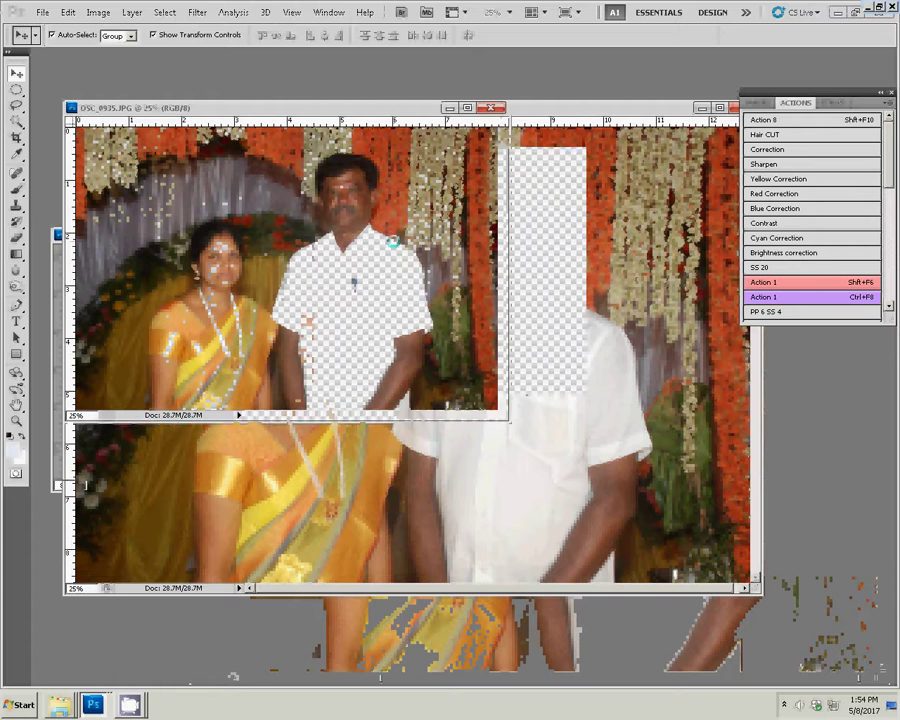
pyautogui.press('z')
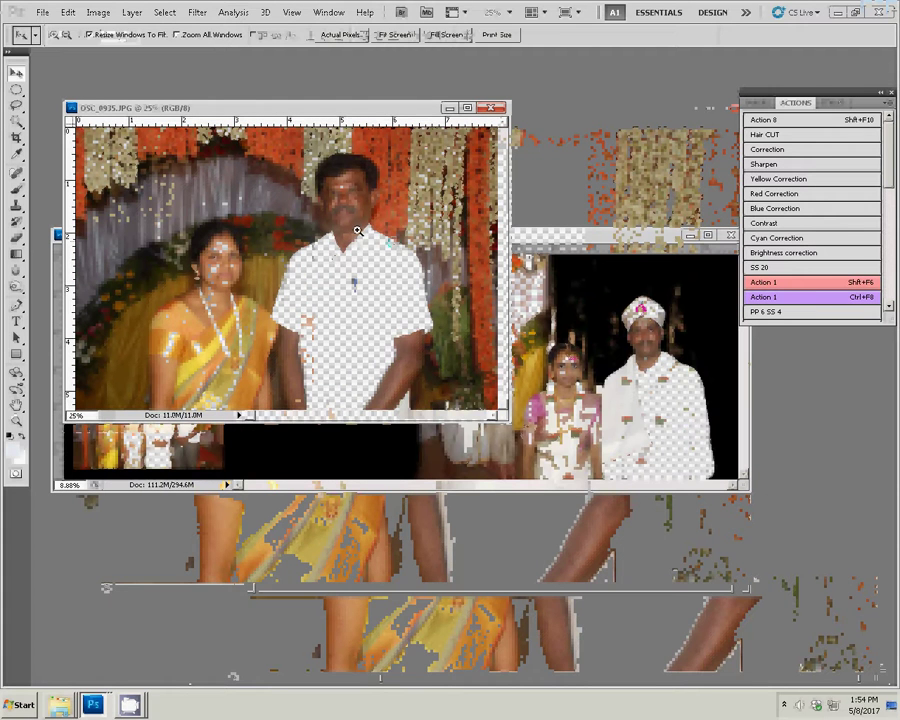
pyautogui.rightClick(360, 235)
pyautogui.click(377, 249)
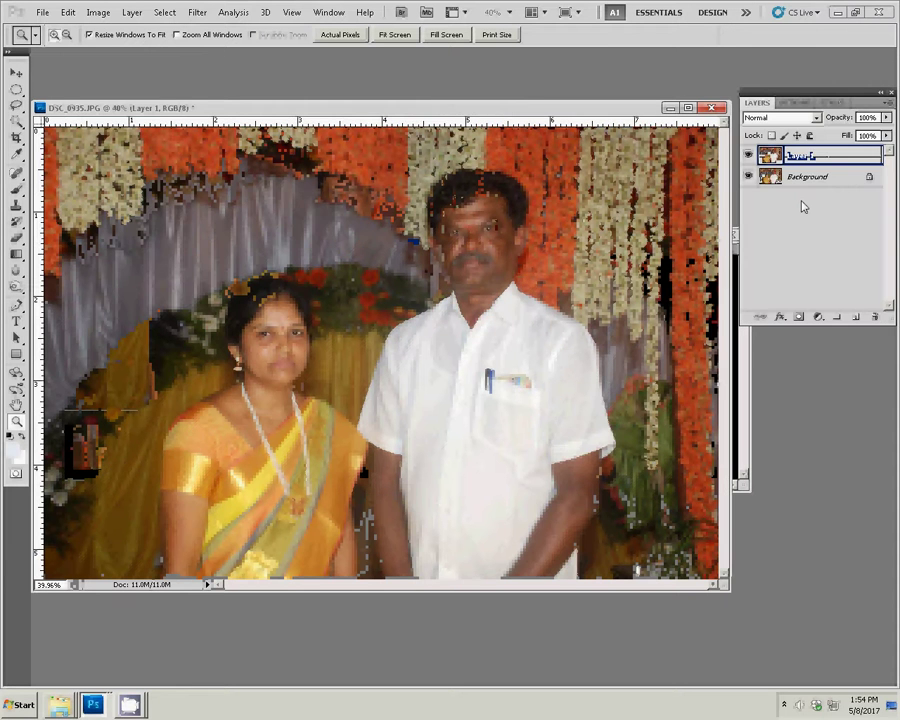
# Run Filter > Magic > Magic Pro on the Background layer with Graininess 99
pyautogui.click(803, 177)
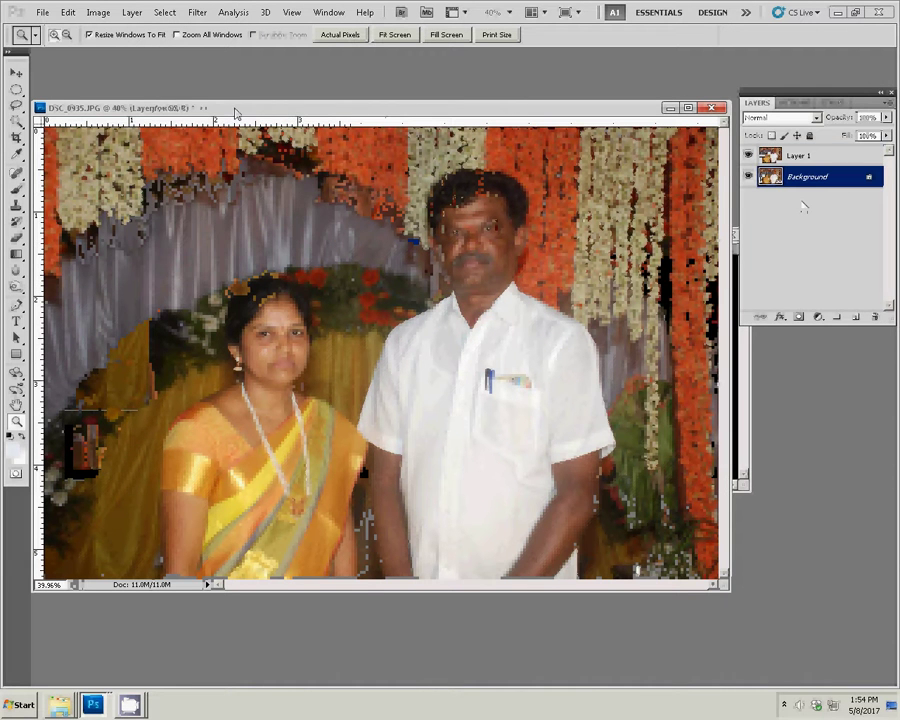
pyautogui.click(196, 12)
pyautogui.moveTo(206, 303)
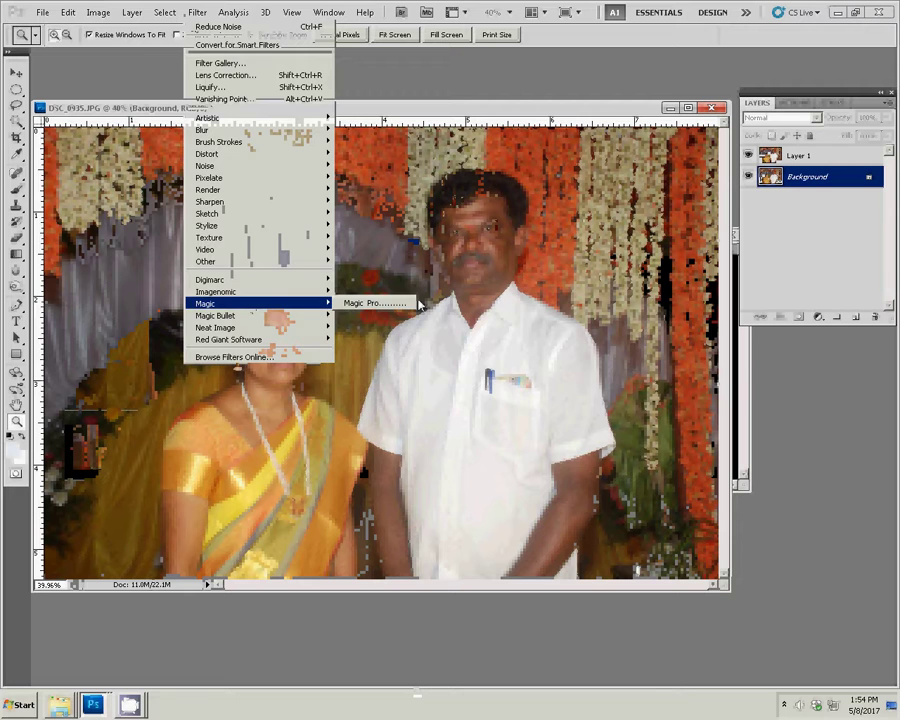
pyautogui.click(405, 302)
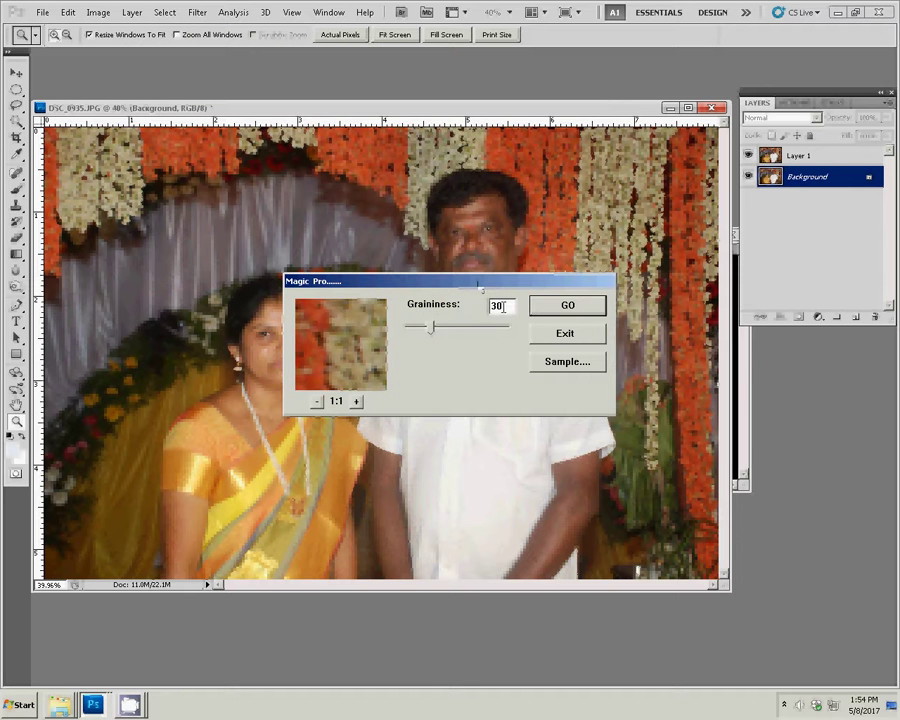
pyautogui.doubleClick(502, 307)
pyautogui.write('99')
pyautogui.click(567, 305)
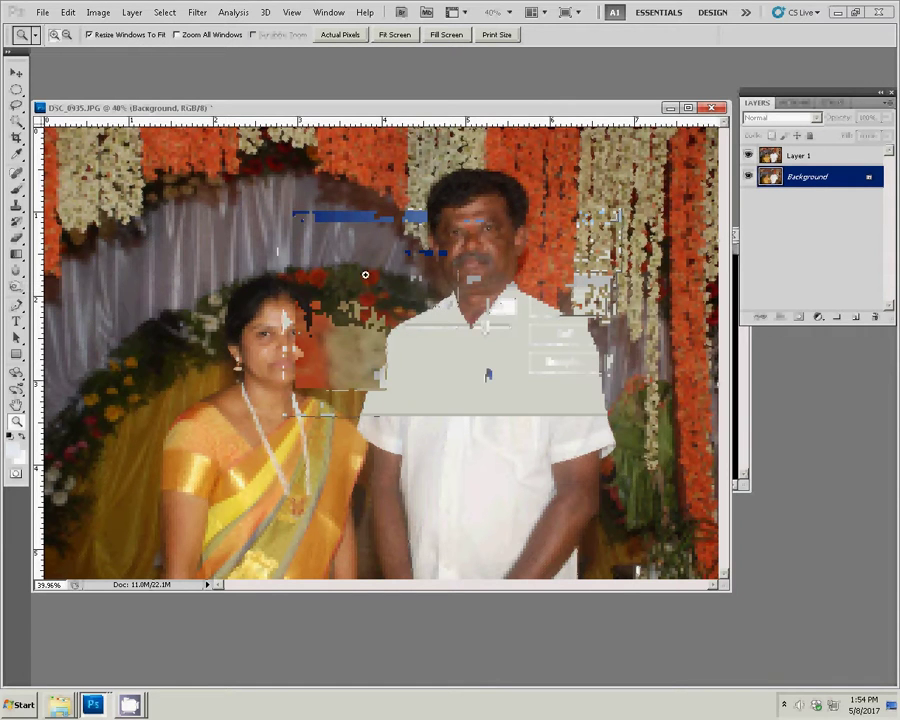
# Zoom in on the man's face and set up a small Eraser at 55% opacity on Layer 1
pyautogui.click(480, 313)
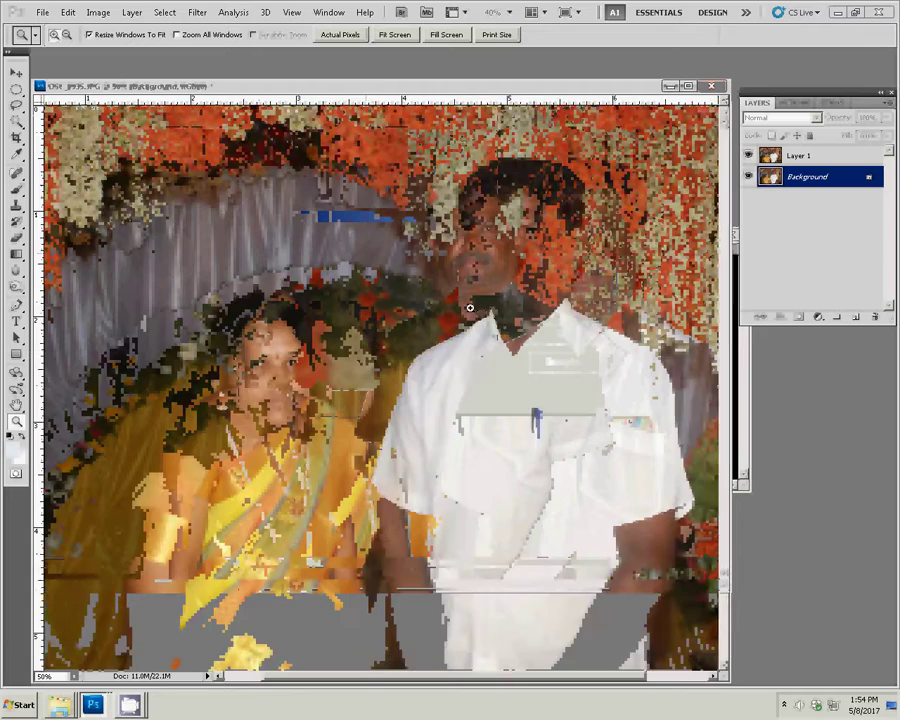
pyautogui.click(477, 305)
pyautogui.click(408, 308)
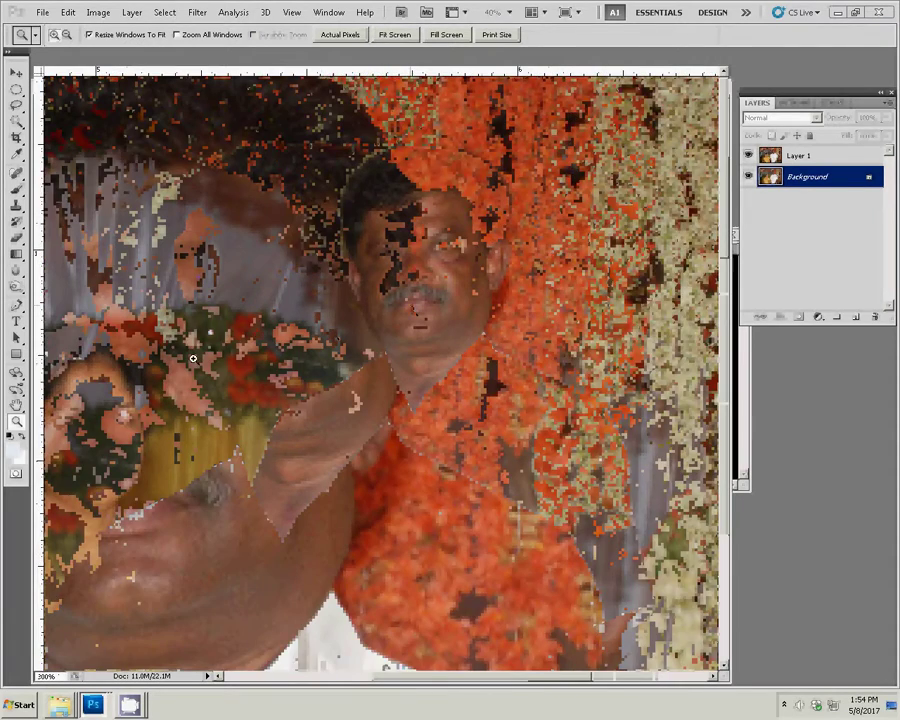
pyautogui.click(482, 300)
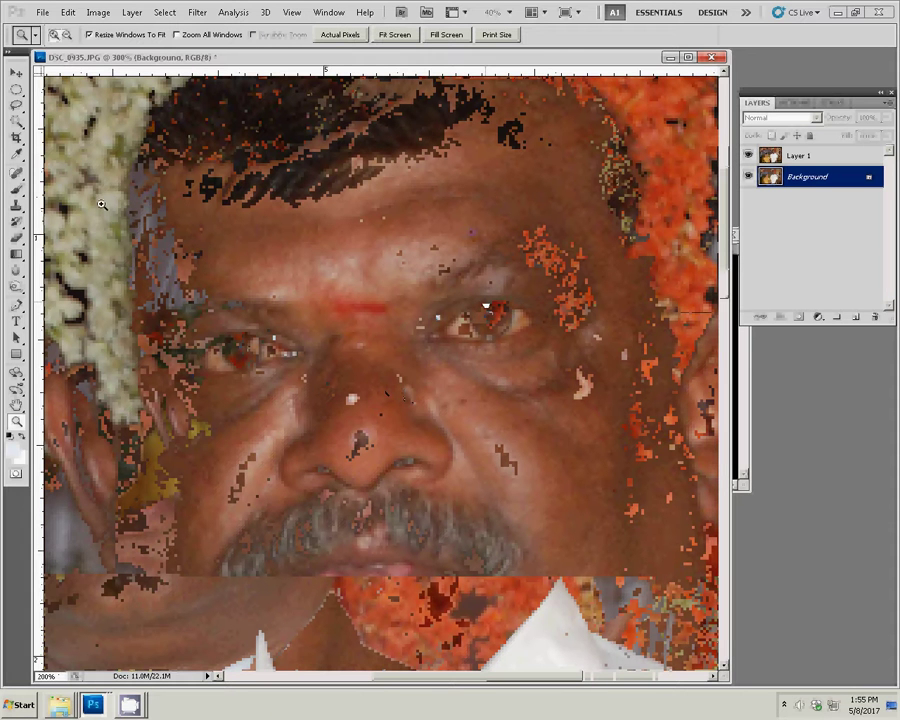
pyautogui.click(16, 238)
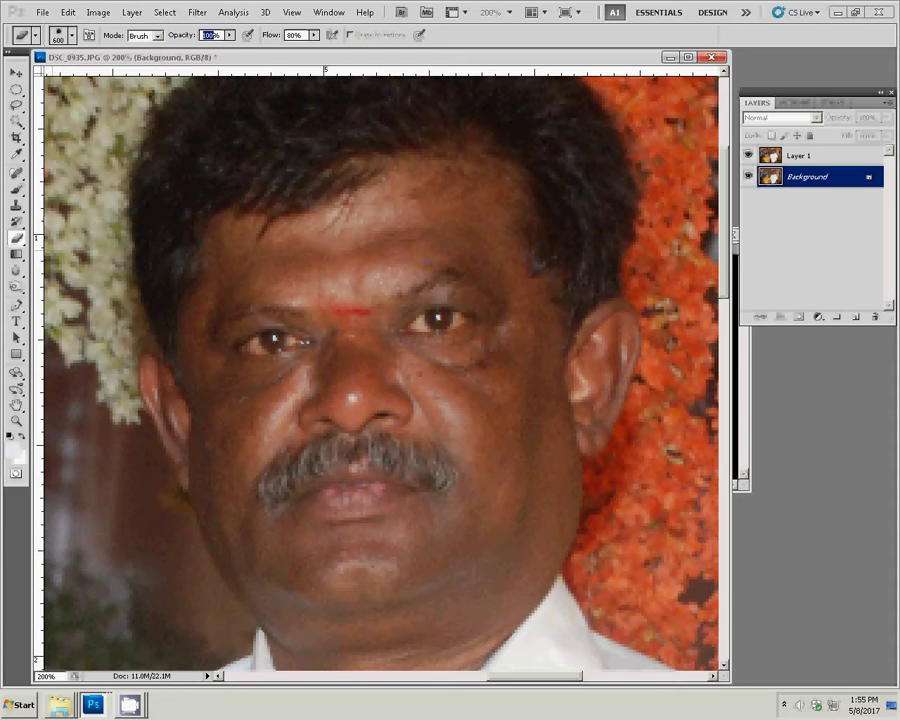
pyautogui.write('5')
pyautogui.write('5')
pyautogui.press('Return')
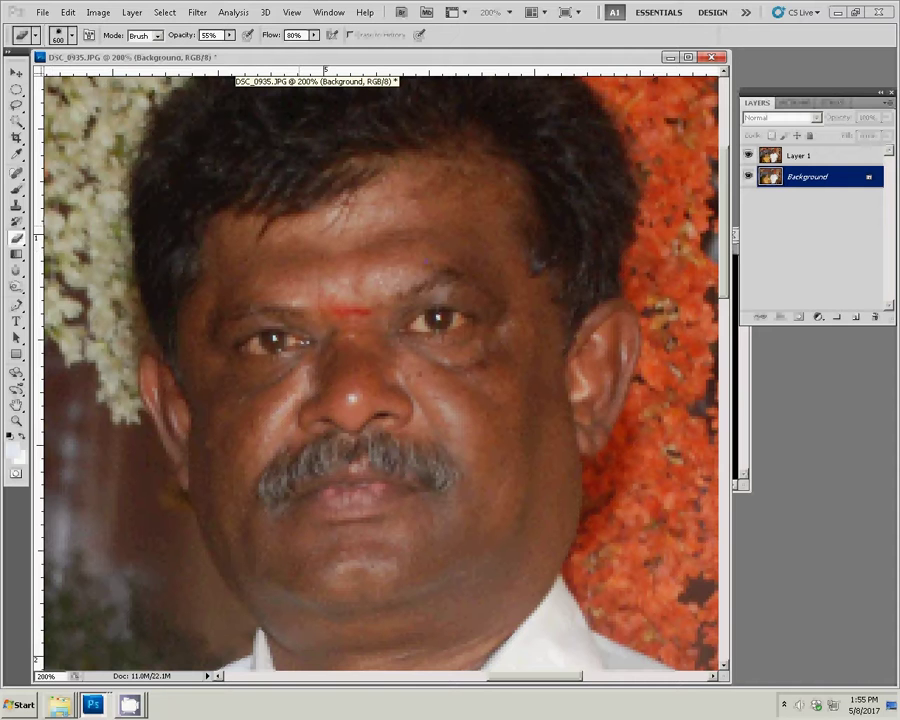
pyautogui.press('[')
pyautogui.press('[')
pyautogui.press('[')
pyautogui.click(802, 166)
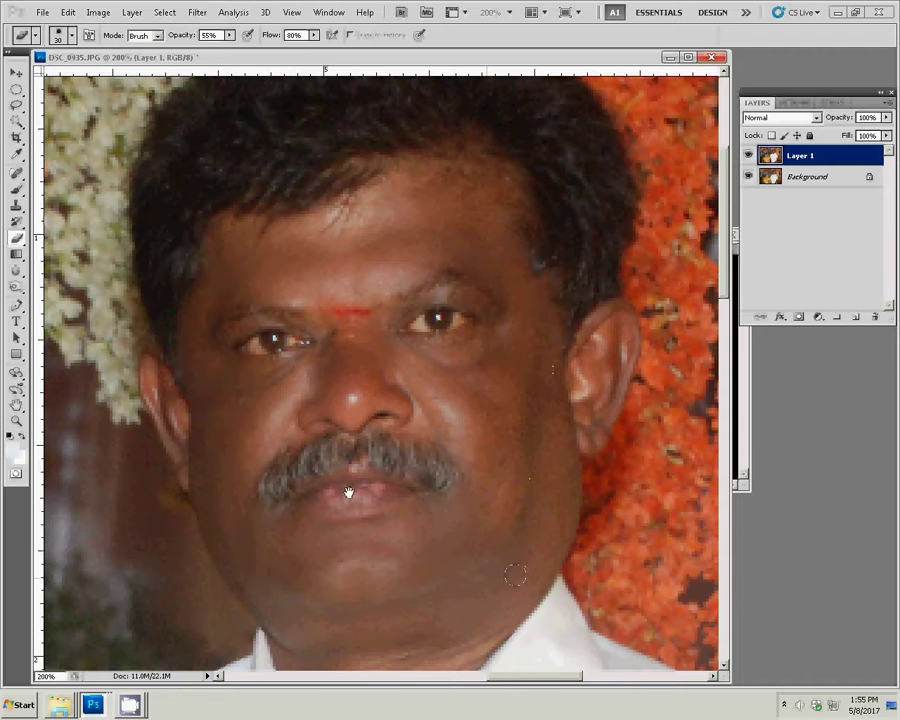
# Erase Layer 1 over the man's and woman's faces, then fit the photo and check its image size
pyautogui.moveTo(515, 574); pyautogui.dragTo(393, 333)
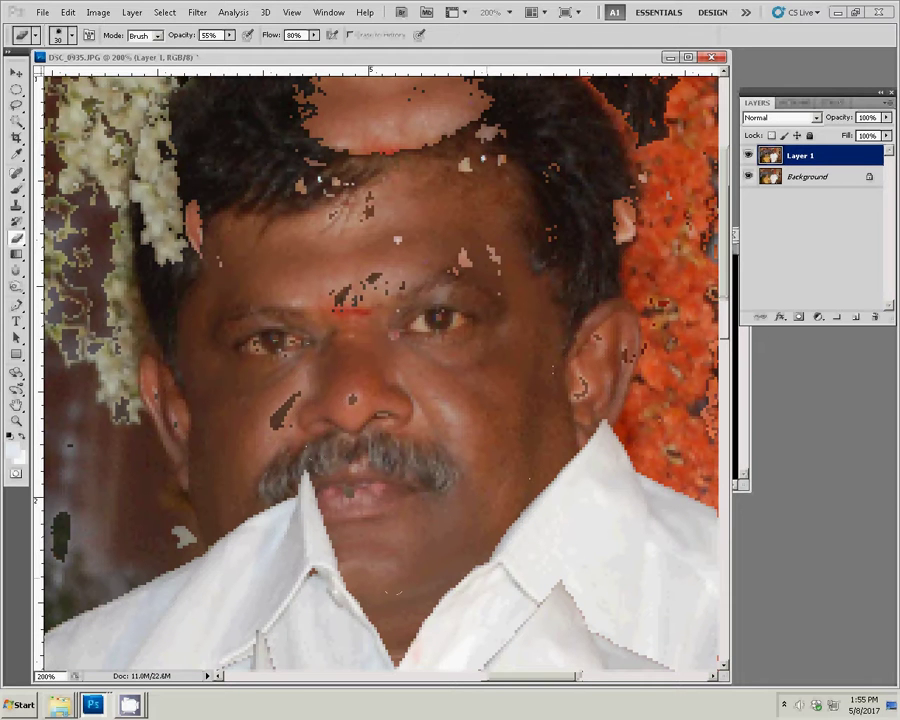
pyautogui.moveTo(526, 458); pyautogui.dragTo(648, 388)
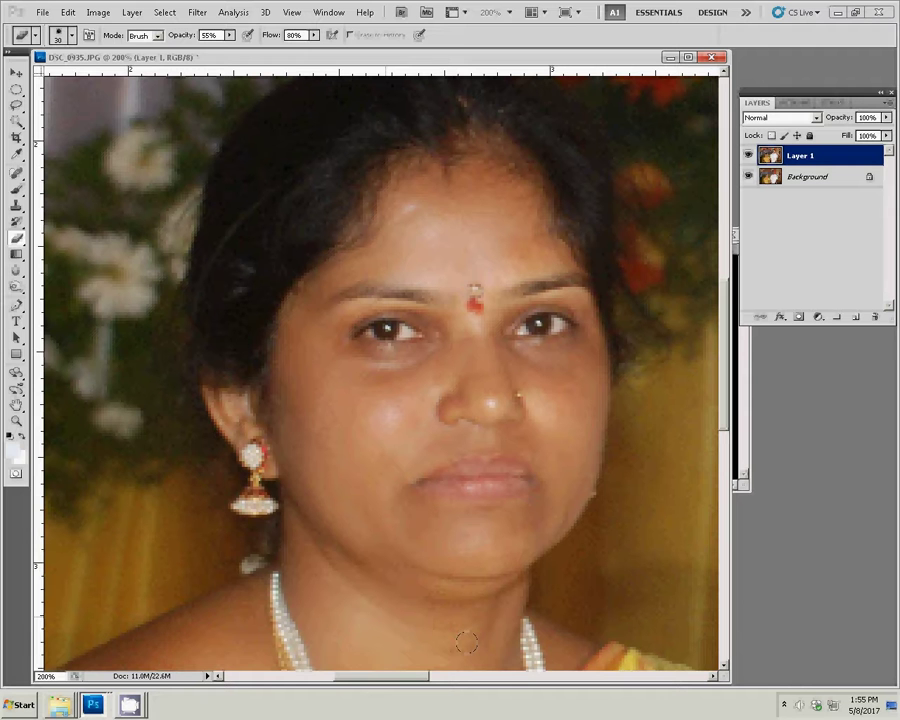
pyautogui.press('z')
pyautogui.rightClick(606, 300)
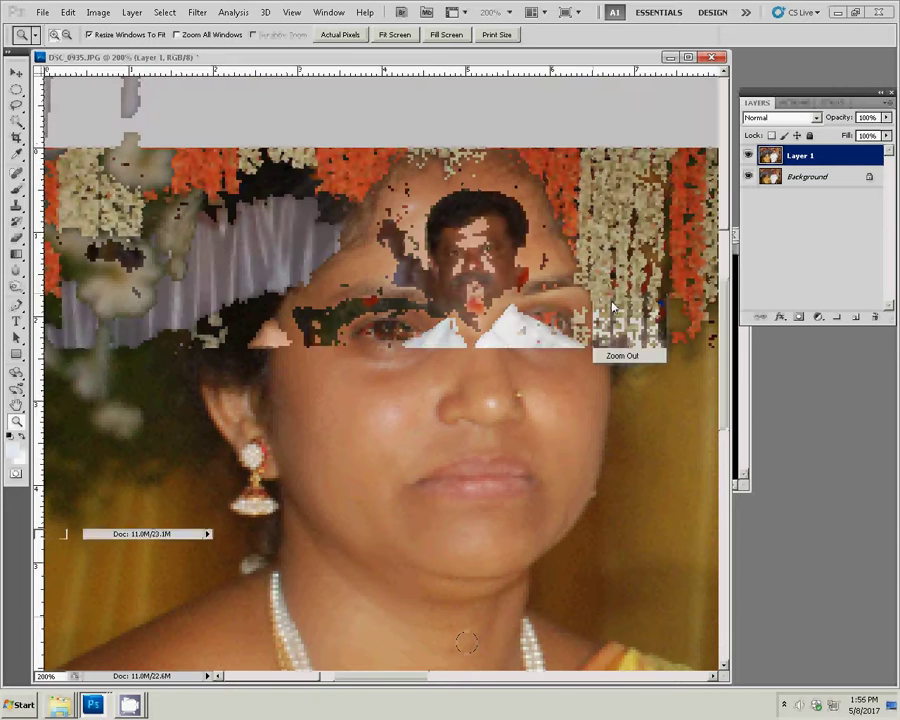
pyautogui.click(622, 356)
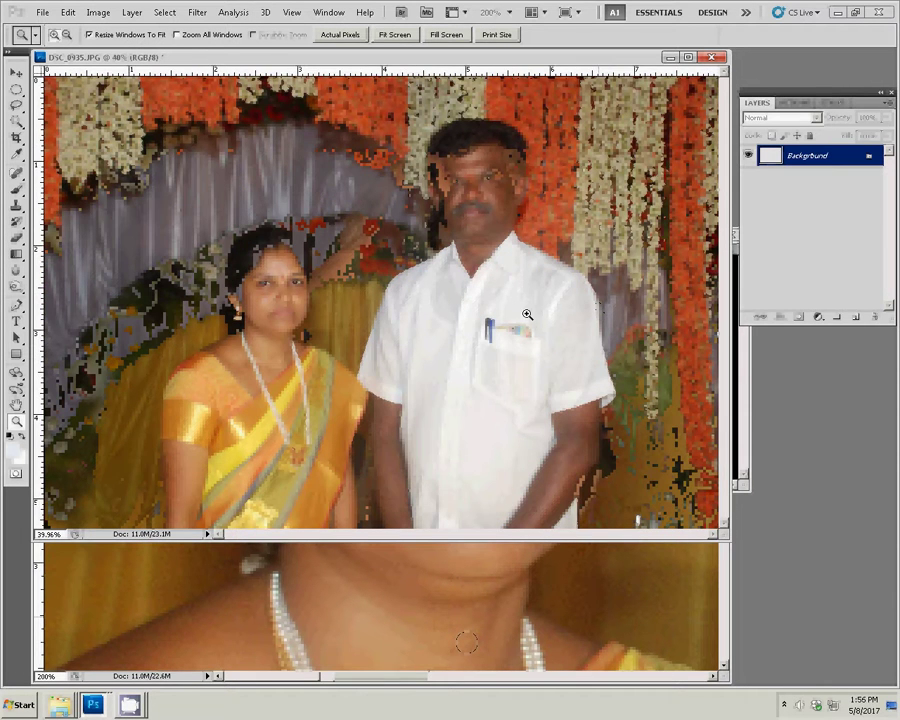
pyautogui.hotkey('ctrl', 'alt', 'i')
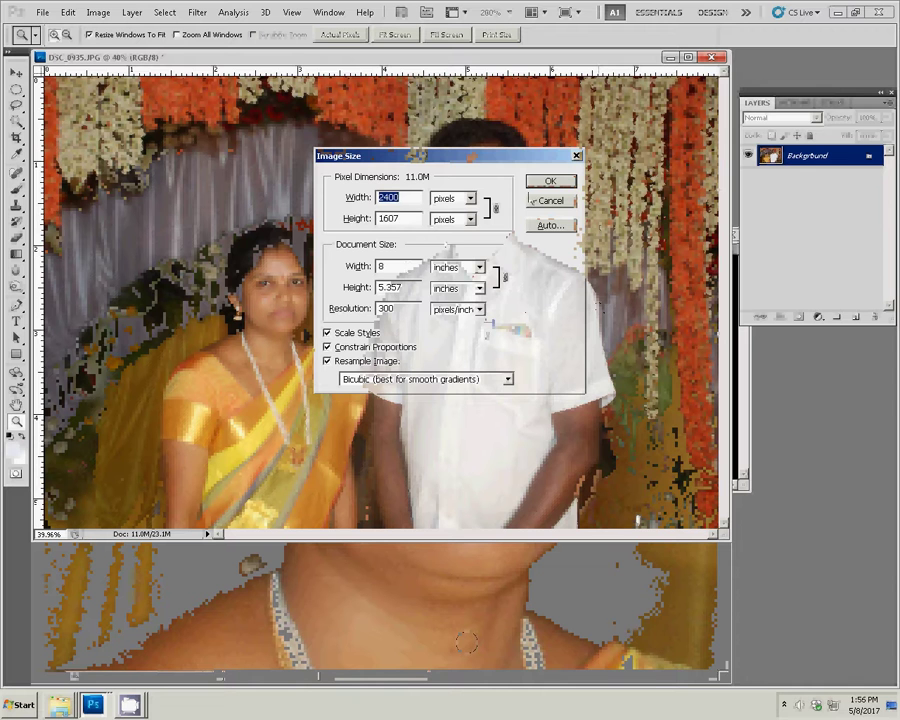
pyautogui.click(550, 183)
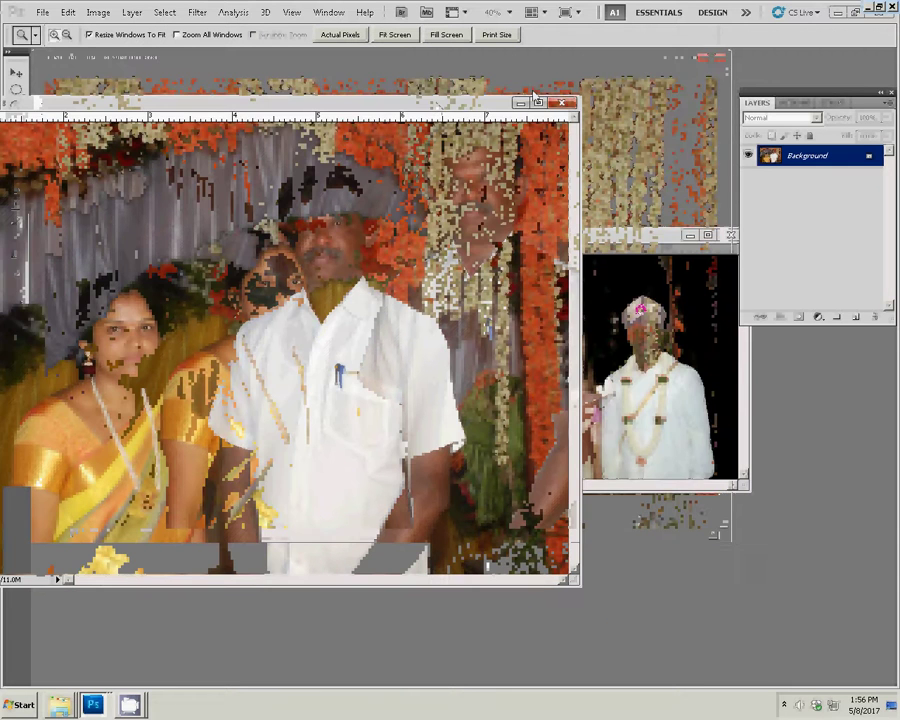
# Drag the photo into 05.psd, zoom to 12.5%, and move Layer 20 beneath the other parents' photo
pyautogui.press('v')
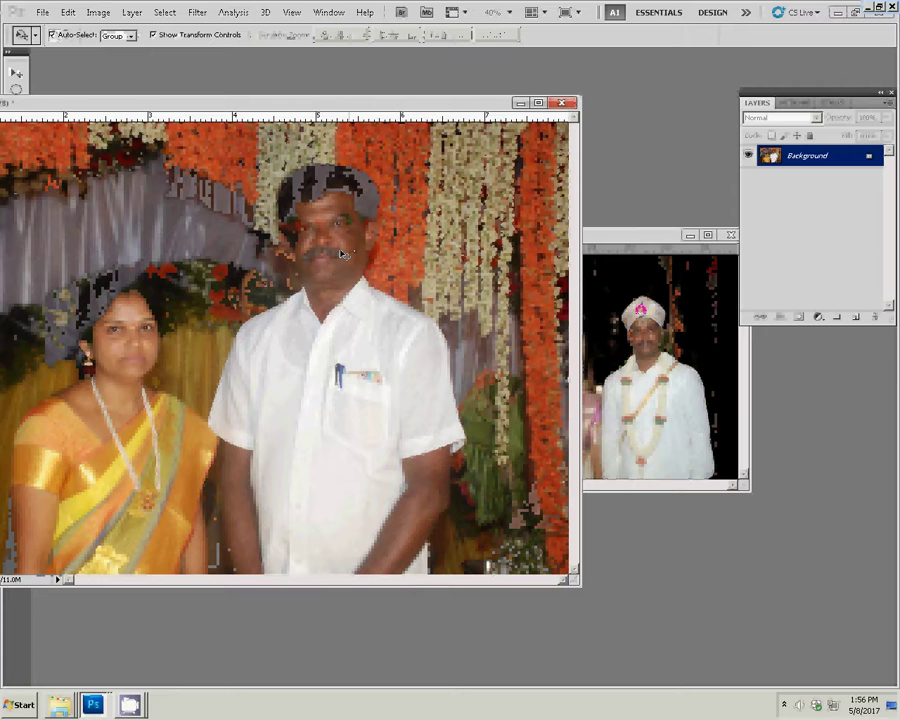
pyautogui.moveTo(655, 380)
pyautogui.mouseDown()
pyautogui.moveTo(622, 357)
pyautogui.moveTo(626, 330)
pyautogui.mouseUp()
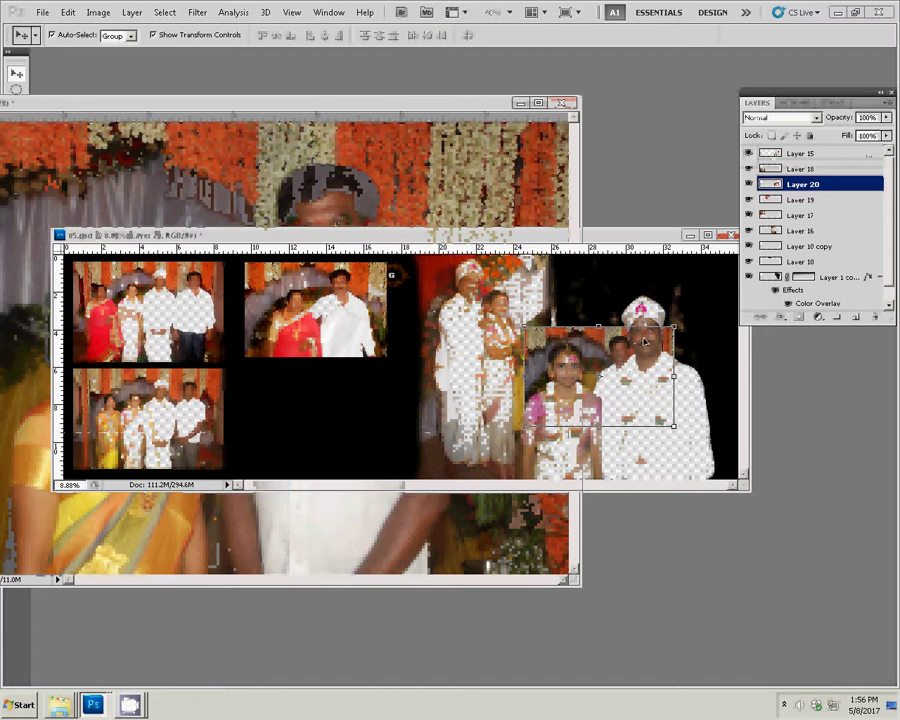
pyautogui.click(650, 334)
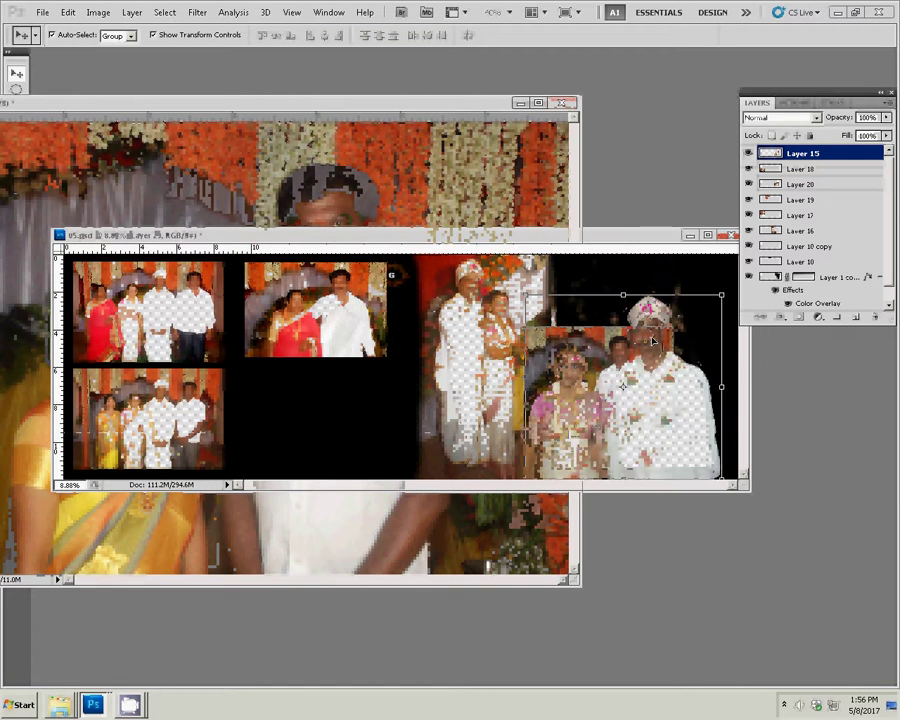
pyautogui.press('z')
pyautogui.click(549, 336)
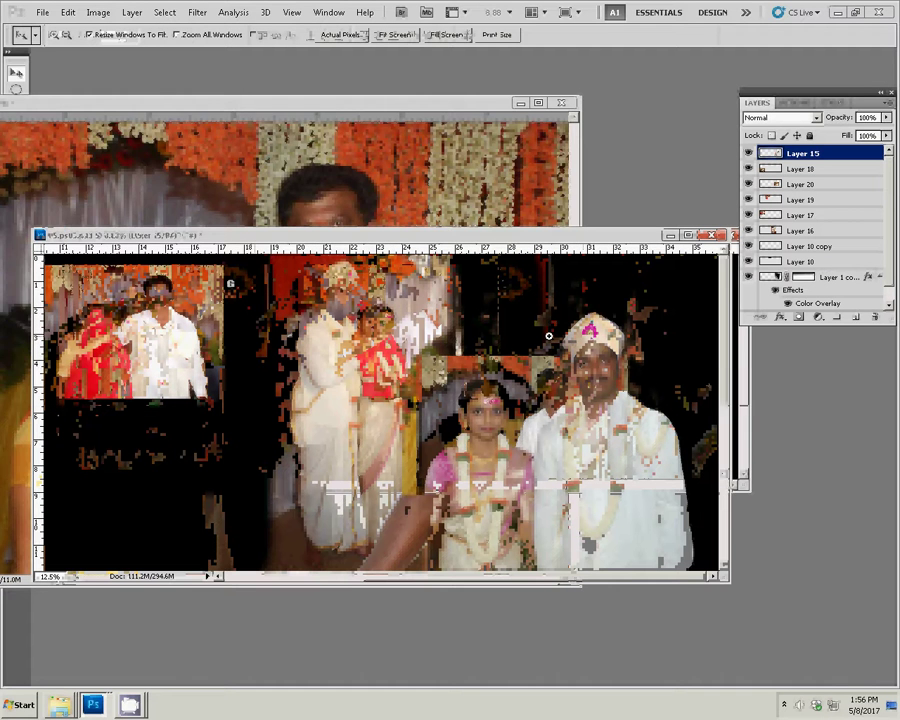
pyautogui.press('v')
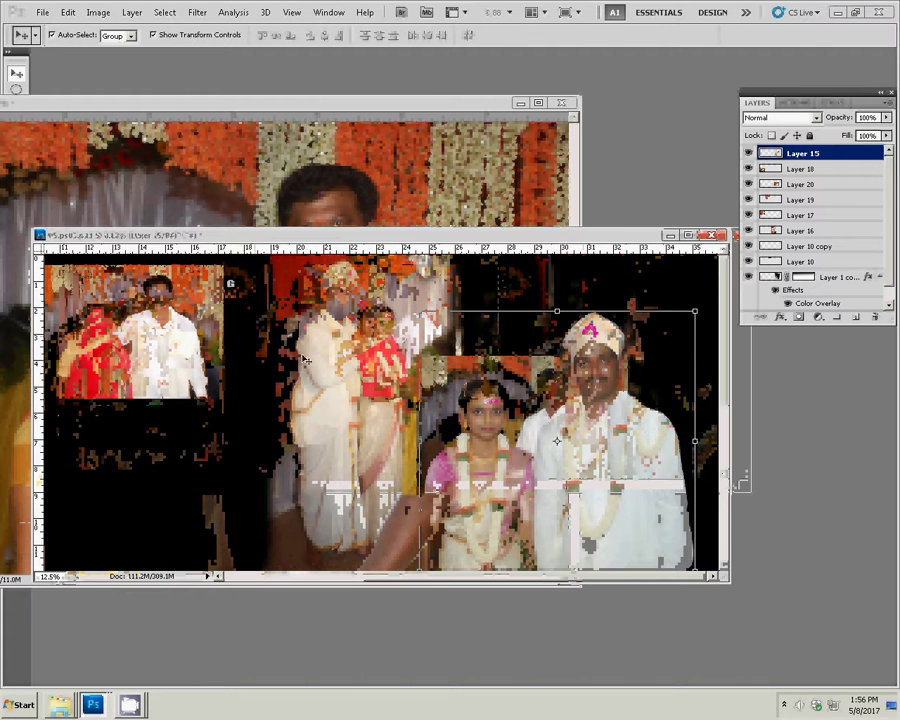
pyautogui.click(306, 360)
pyautogui.click(470, 360)
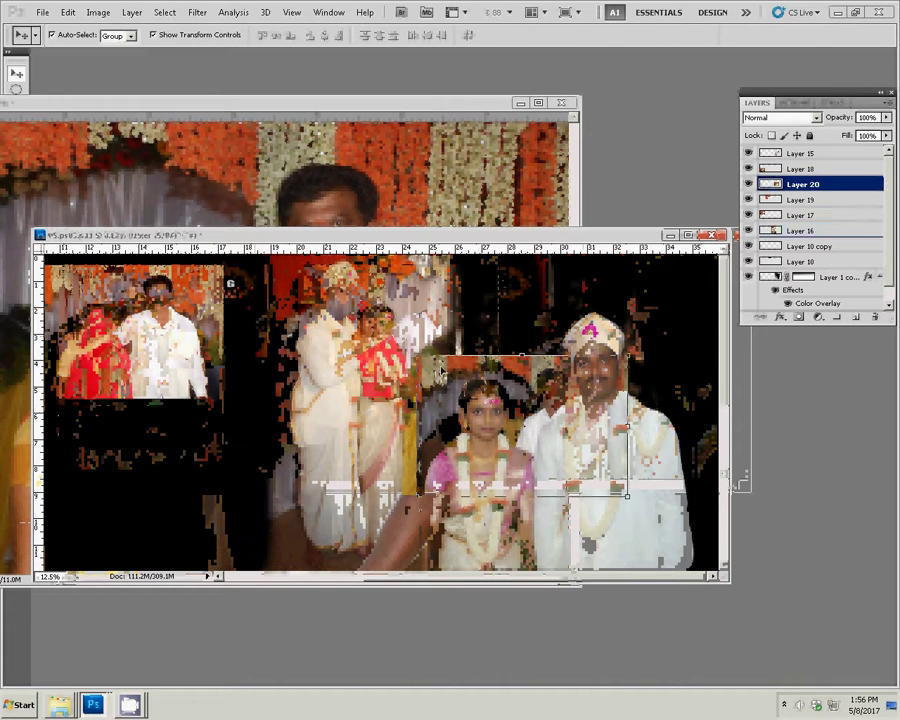
pyautogui.moveTo(470, 360); pyautogui.dragTo(117, 443)
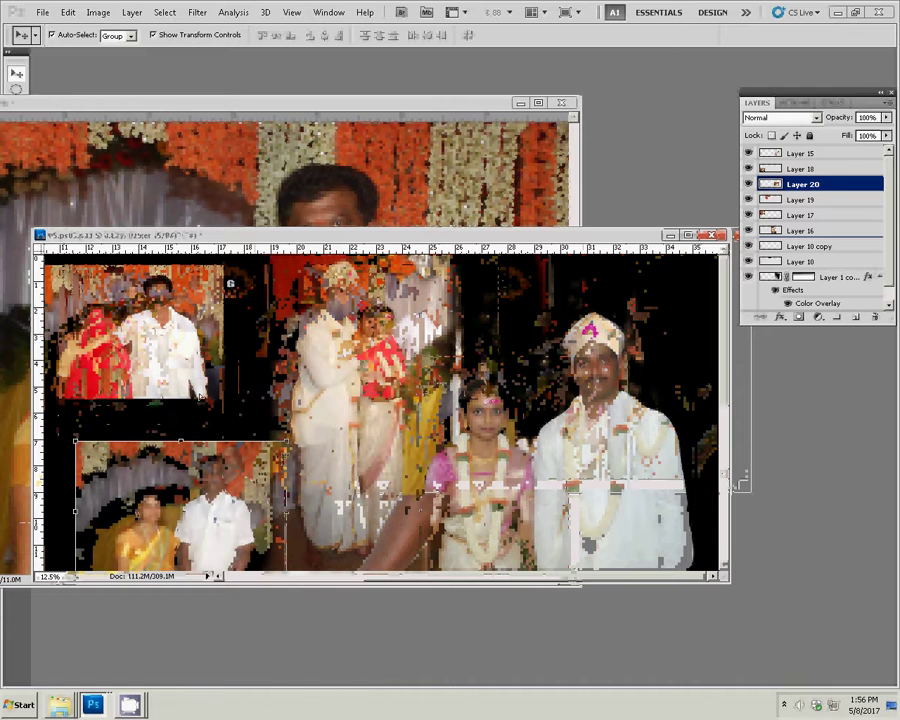
pyautogui.moveTo(219, 458)
pyautogui.mouseDown()
pyautogui.moveTo(443, 458)
pyautogui.moveTo(385, 432)
pyautogui.mouseUp()
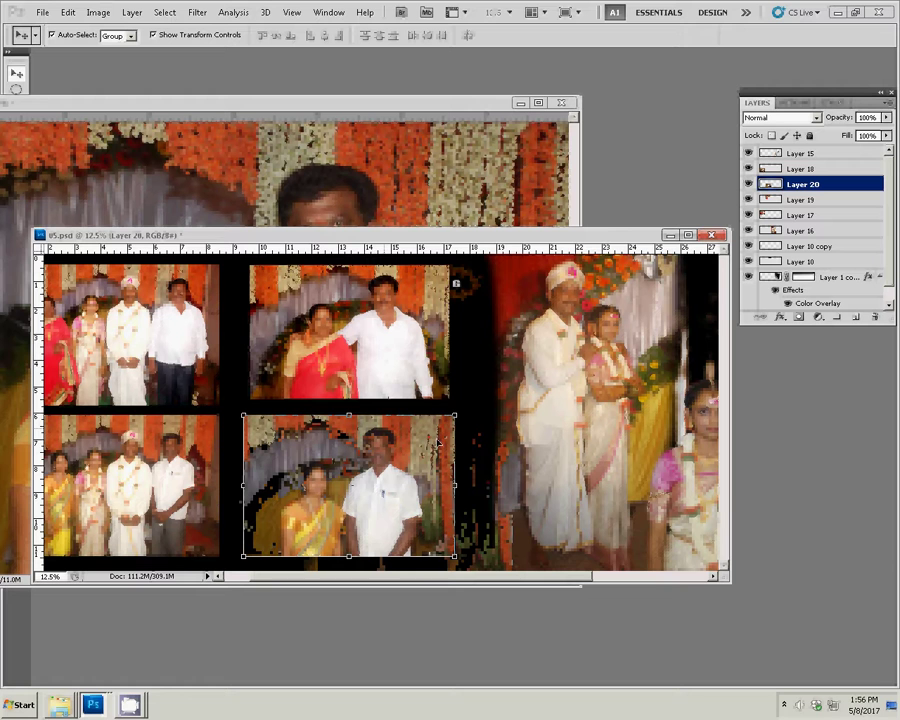
# Add a Stroke layer effect with the Orange, Purple, Red gradient fill to Layer 20
pyautogui.click(779, 317)
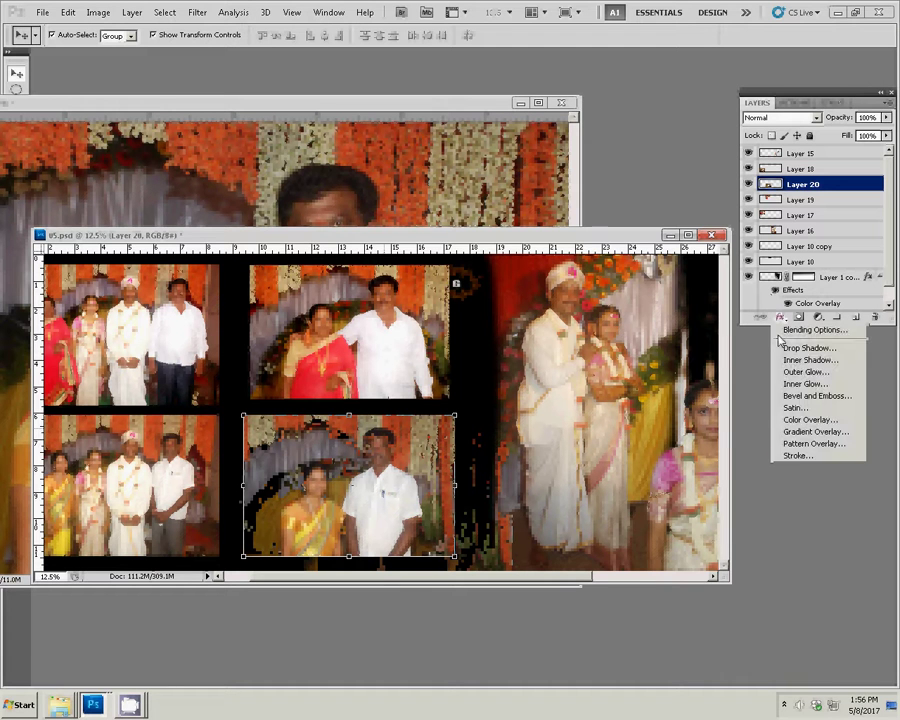
pyautogui.click(807, 457)
pyautogui.click(443, 246)
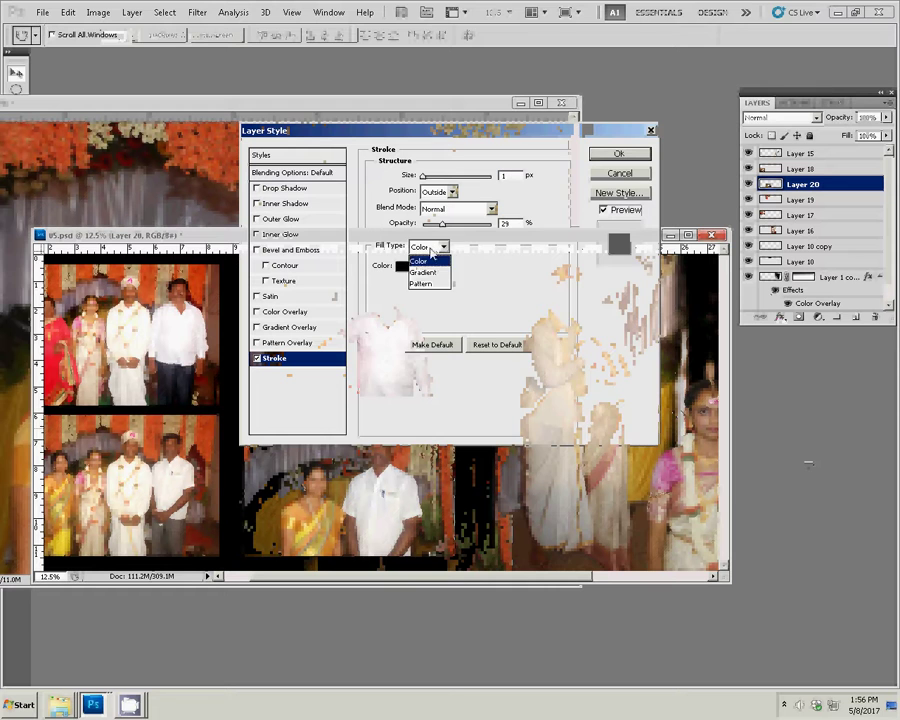
pyautogui.click(424, 272)
pyautogui.click(445, 266)
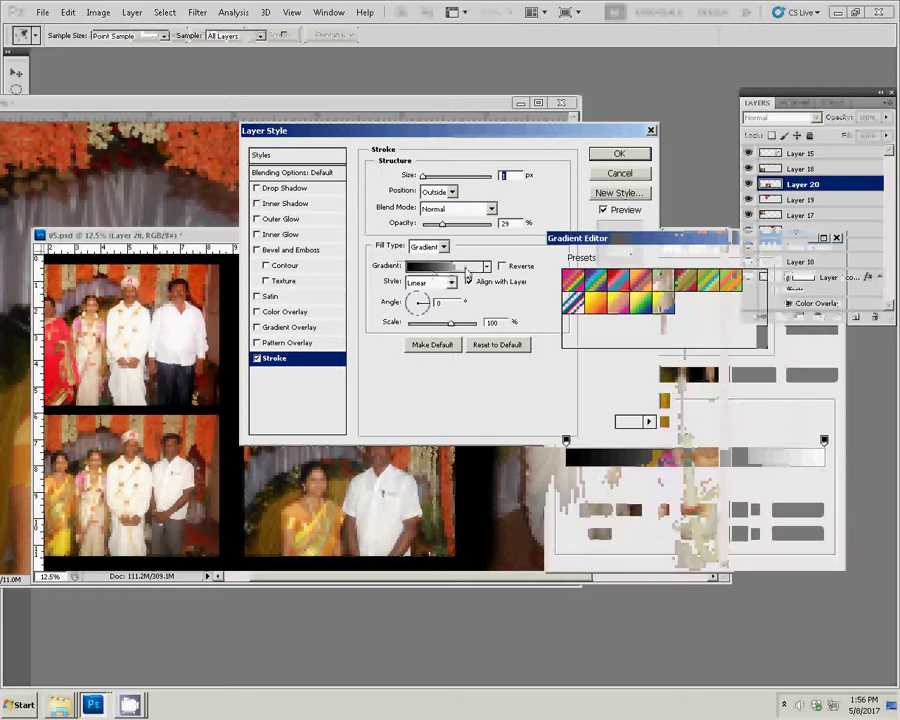
pyautogui.click(574, 280)
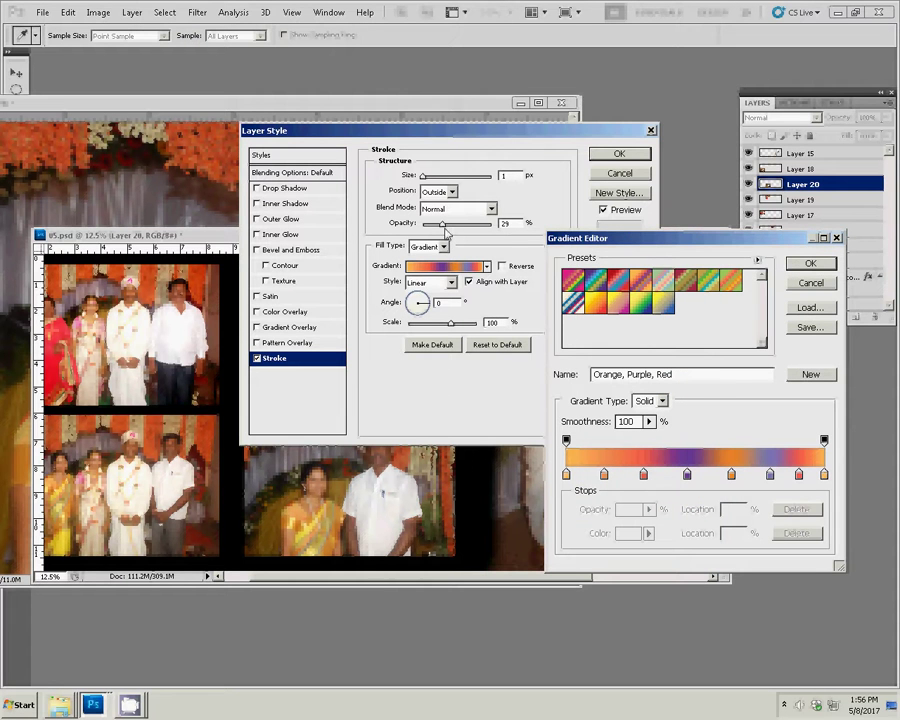
pyautogui.press('Return')
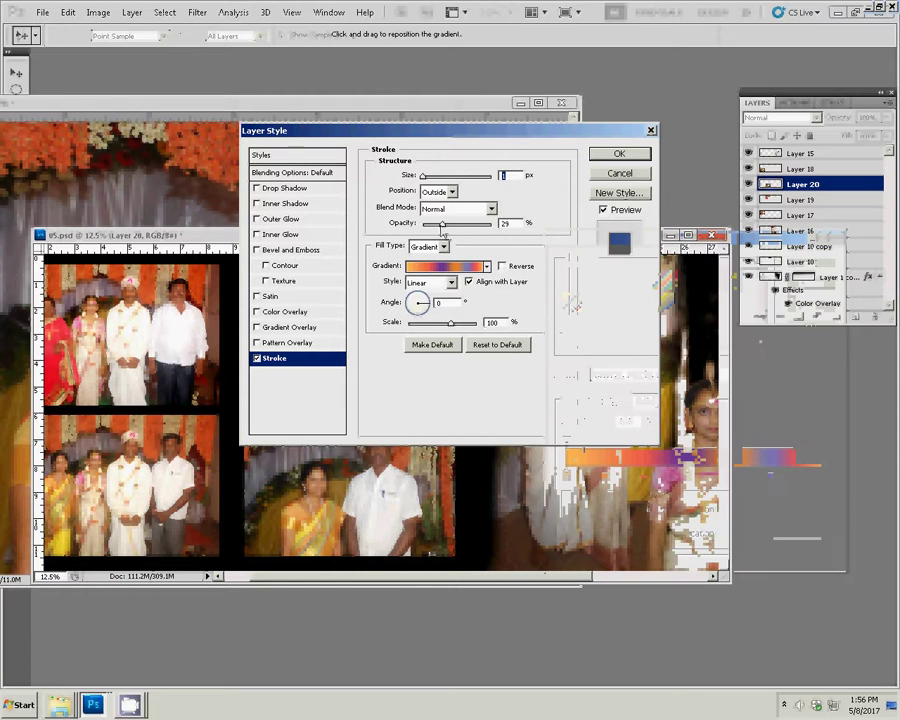
# Set the stroke opacity to 100% and size to 20 px, and apply it
pyautogui.write('100')
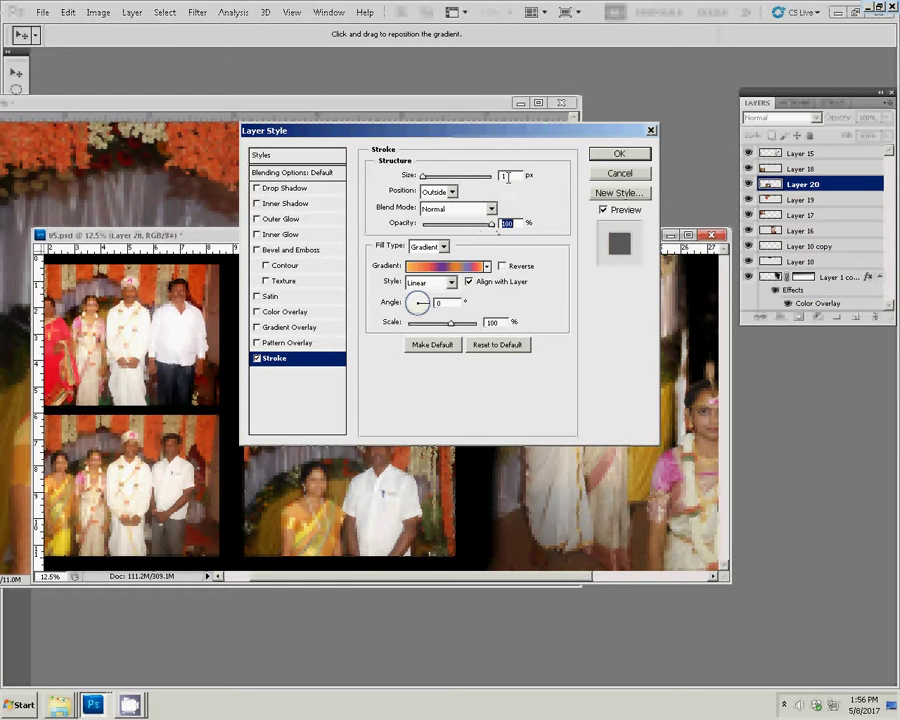
pyautogui.doubleClick(506, 175)
pyautogui.write('3')
pyautogui.doubleClick(504, 224)
pyautogui.write('20')
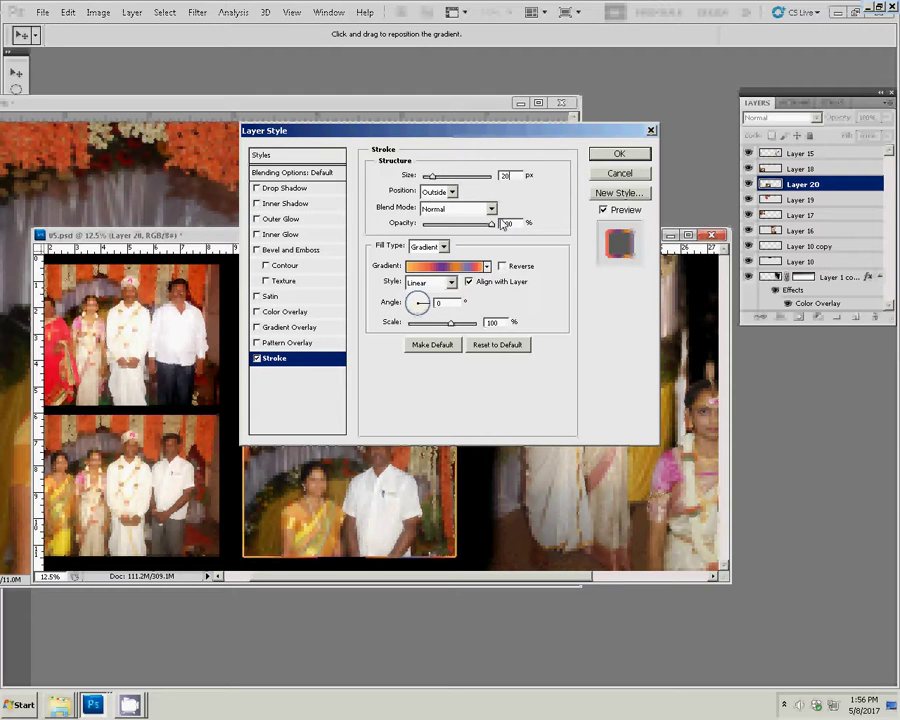
pyautogui.click(612, 155)
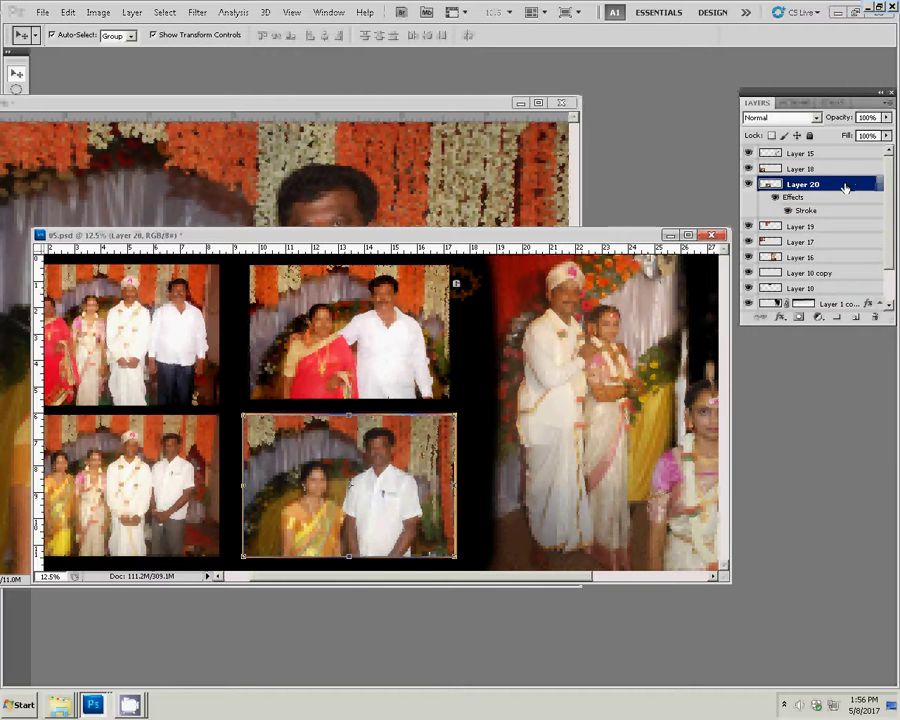
# Copy Layer 20's layer style and paste it onto Layer 19, the top-middle photo
pyautogui.rightClick(845, 189)
pyautogui.click(828, 391)
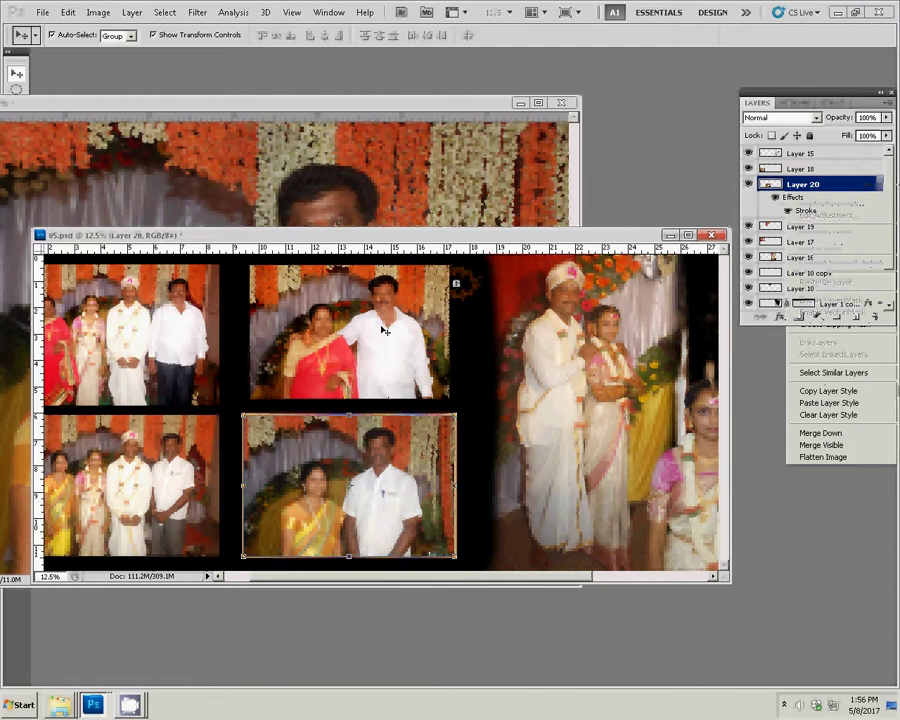
pyautogui.click(843, 227)
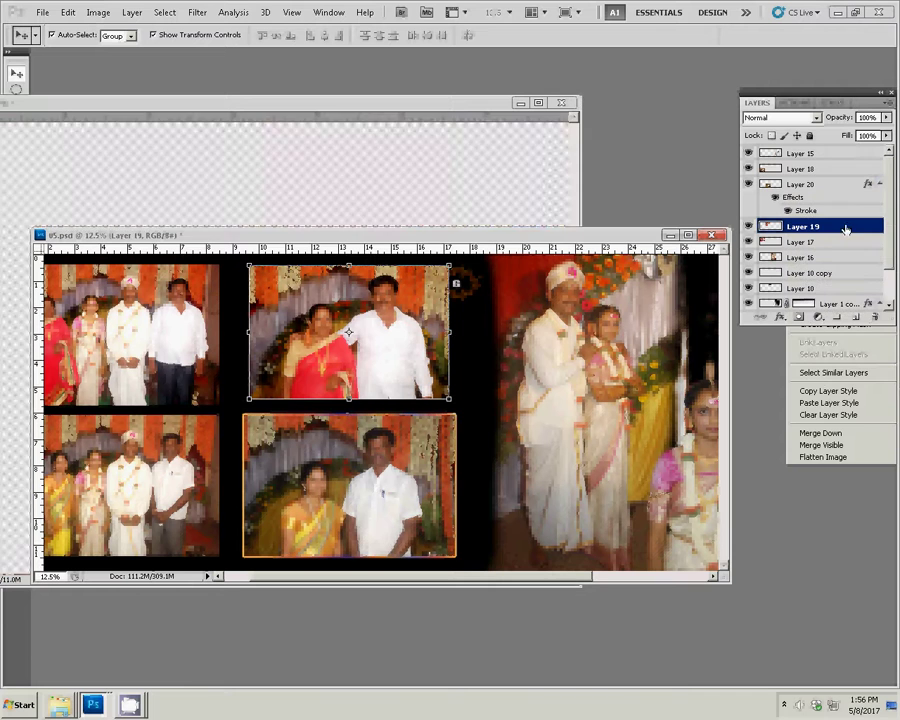
pyautogui.rightClick(846, 228)
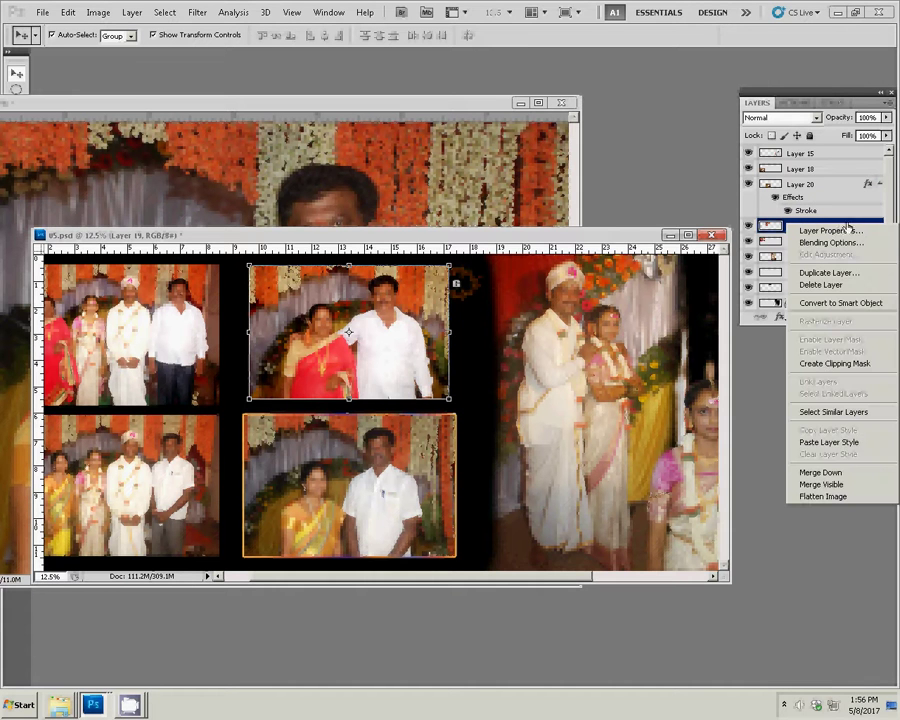
pyautogui.click(846, 445)
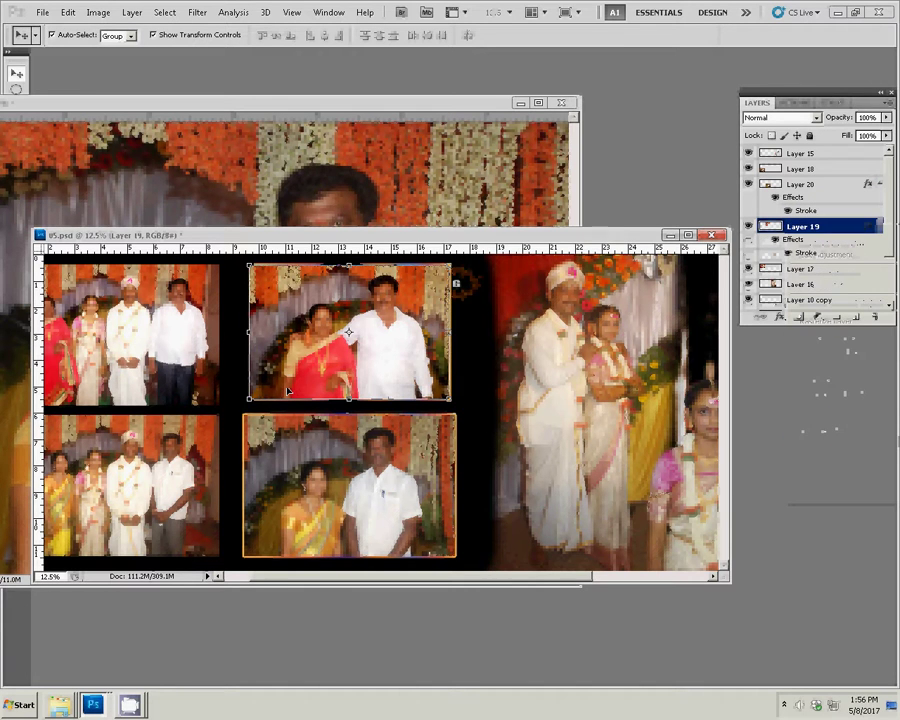
# Paste the same stroke style onto Layers 18 and 17, then fit the whole spread on screen
pyautogui.click(158, 457)
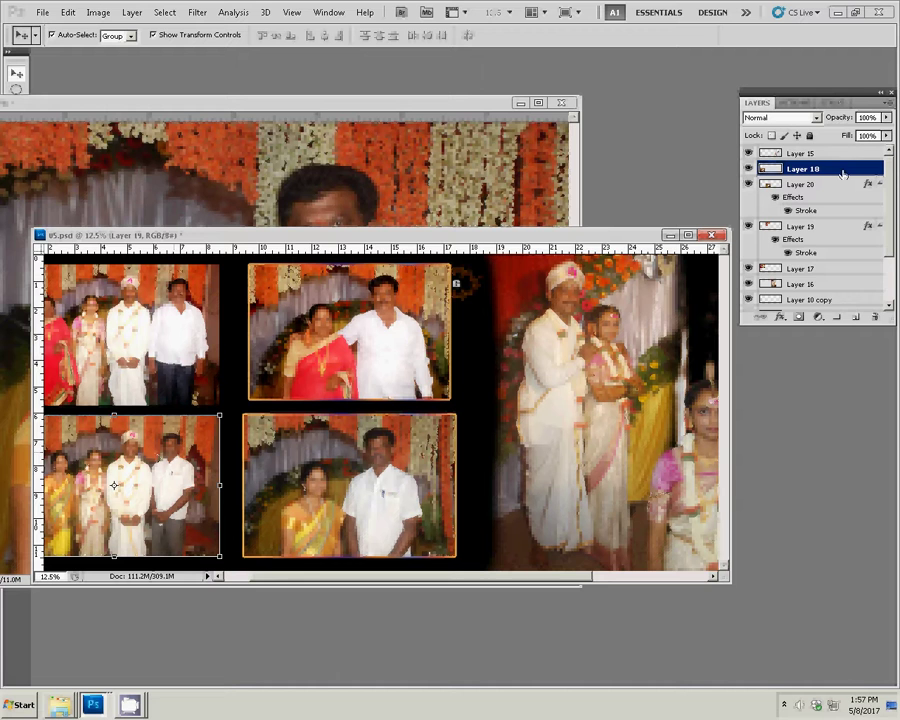
pyautogui.rightClick(790, 169)
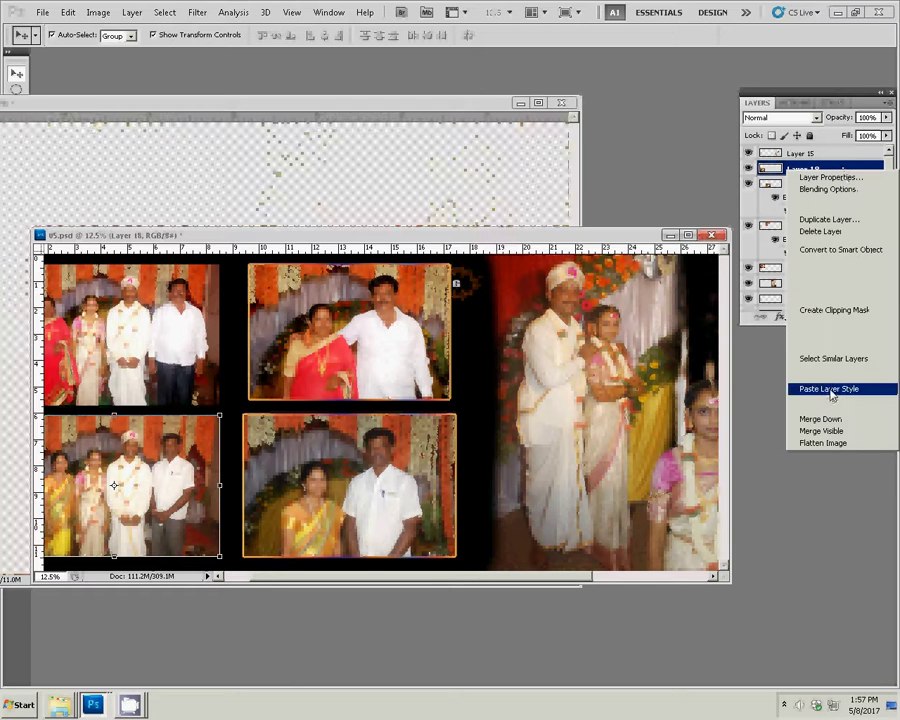
pyautogui.click(829, 389)
pyautogui.click(795, 295)
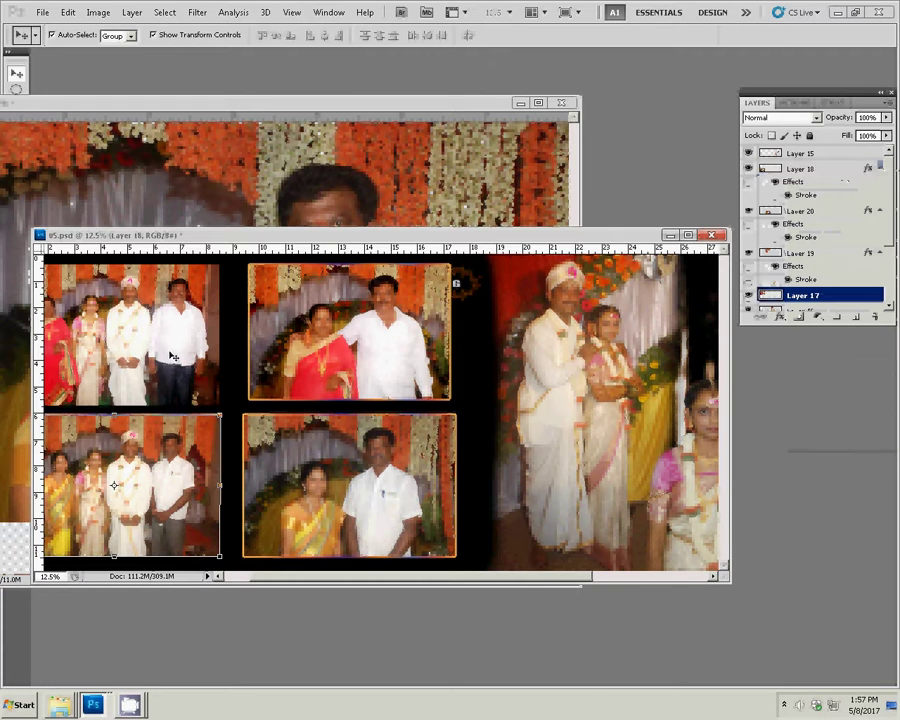
pyautogui.rightClick(859, 294)
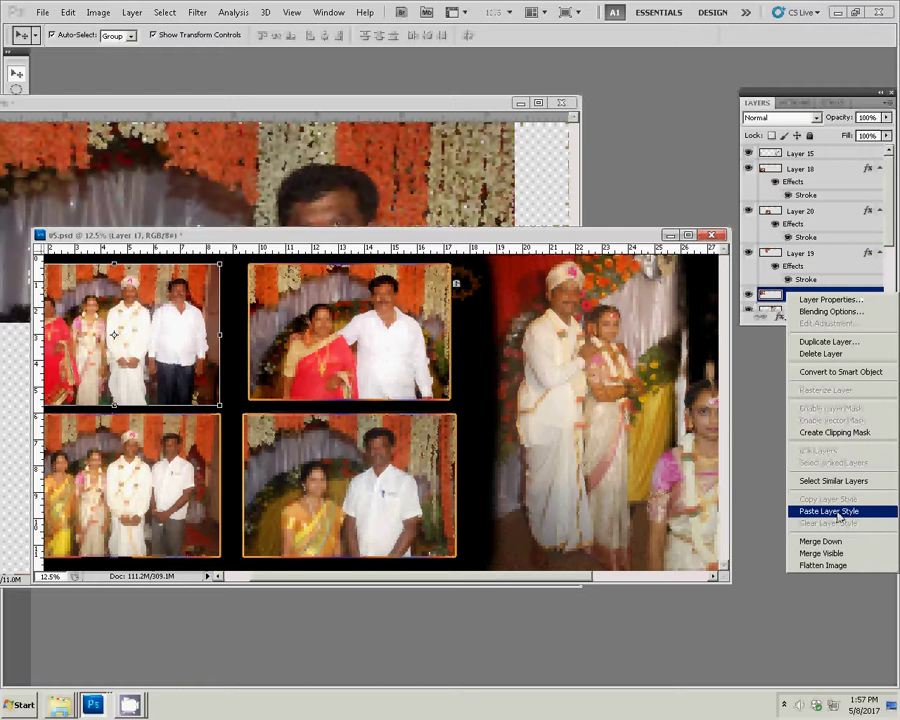
pyautogui.click(829, 510)
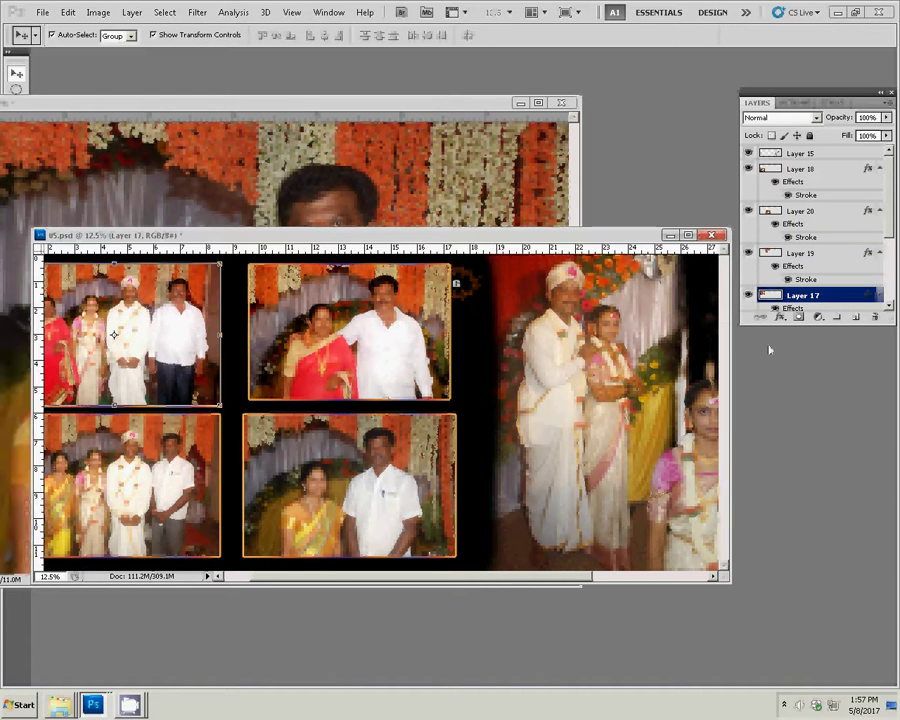
pyautogui.press('z')
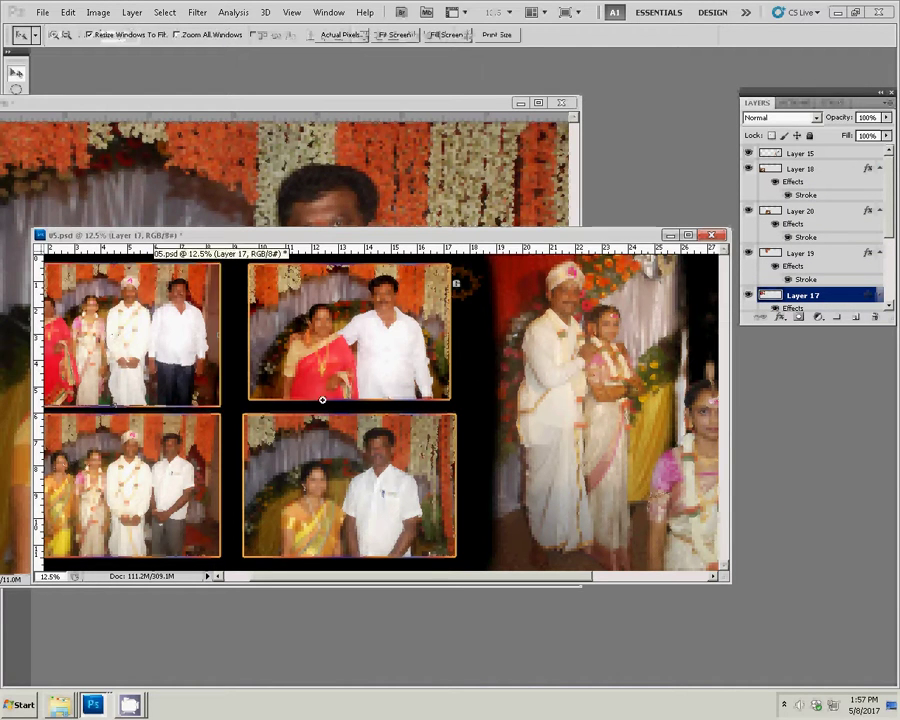
pyautogui.rightClick(322, 398)
pyautogui.click(337, 407)
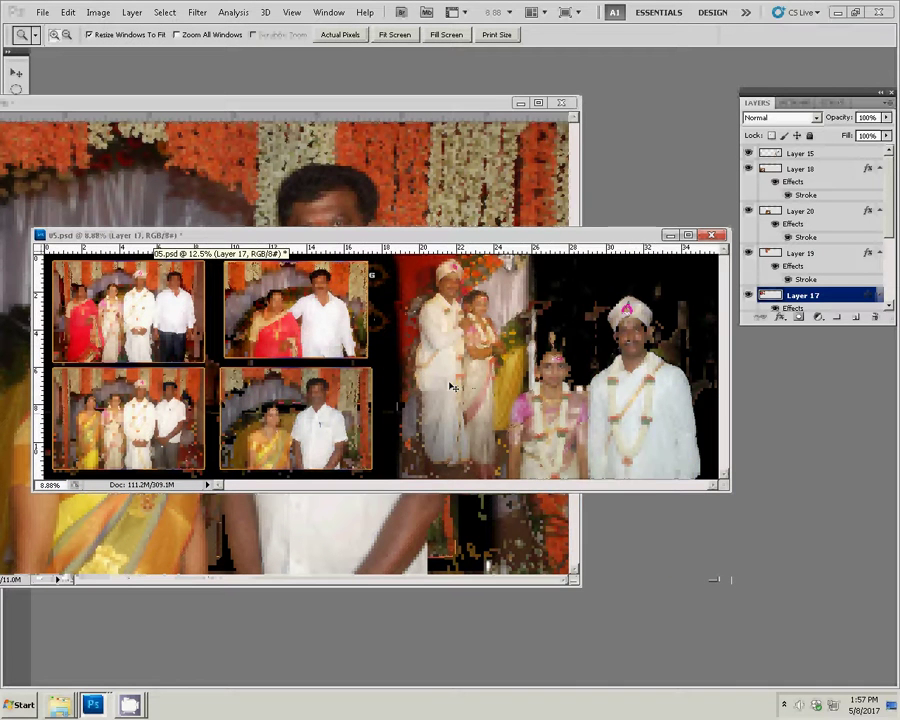
# Save the spread as 04.psd in the k5 folder on Local Disk (J:), keeping maximum compatibility
pyautogui.hotkey('ctrl', 'shift', 's')
pyautogui.click(288, 255)
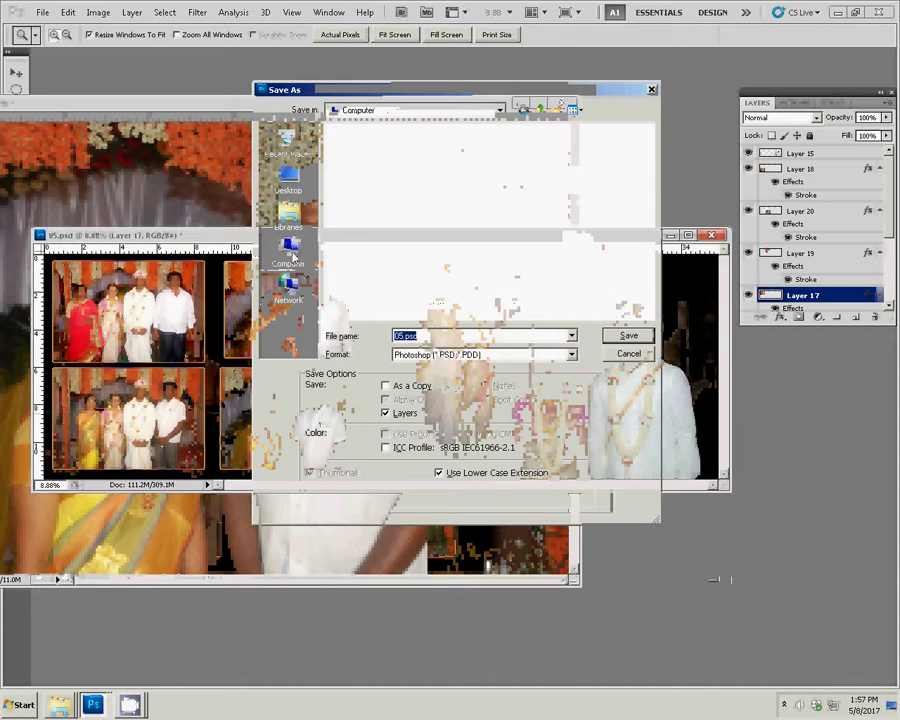
pyautogui.click(401, 216)
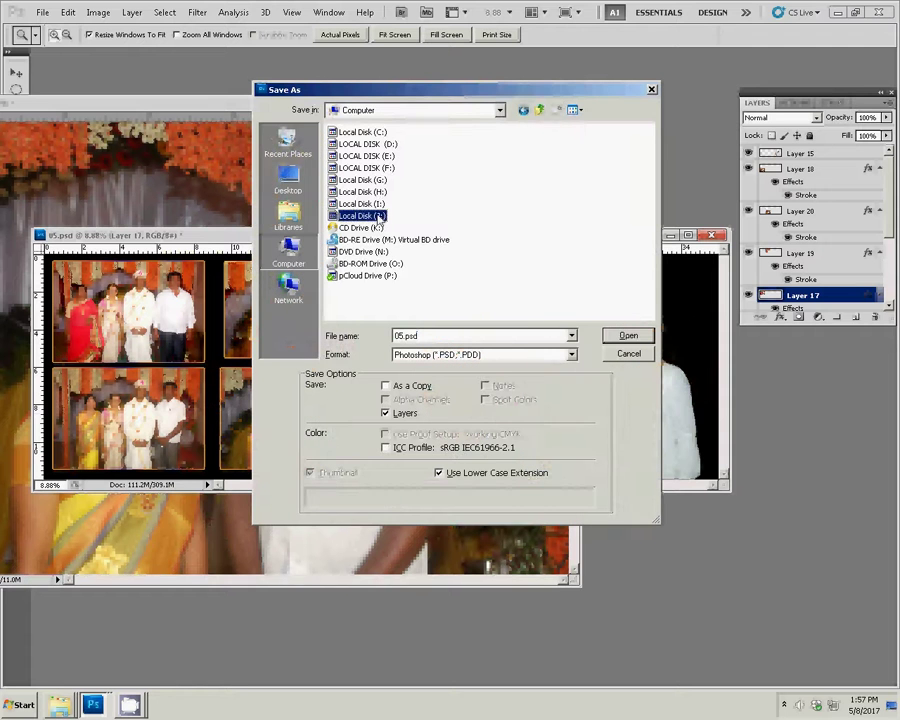
pyautogui.click(627, 336)
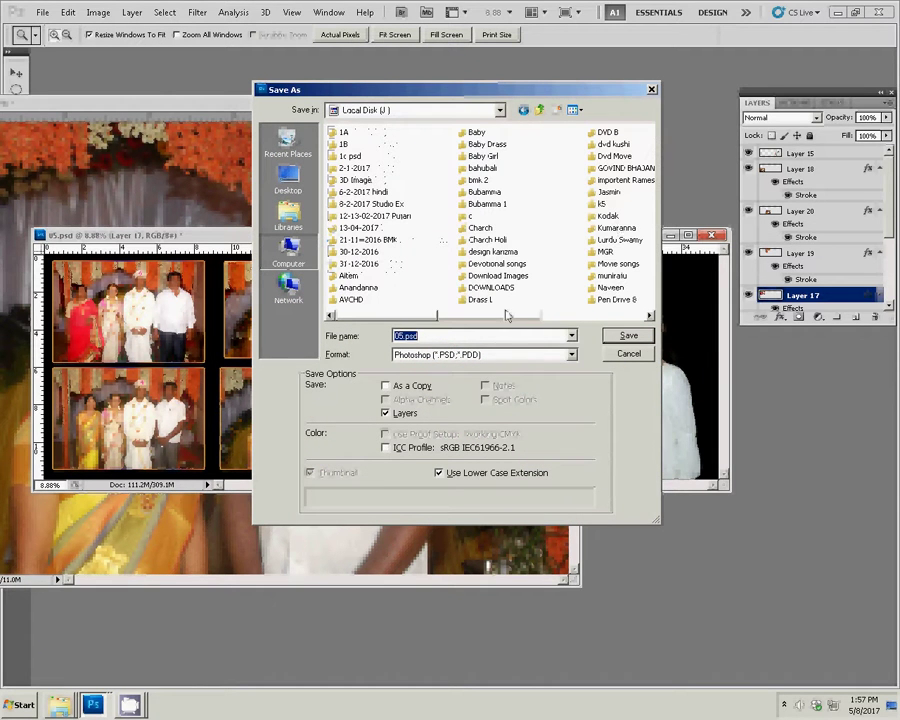
pyautogui.click(602, 204)
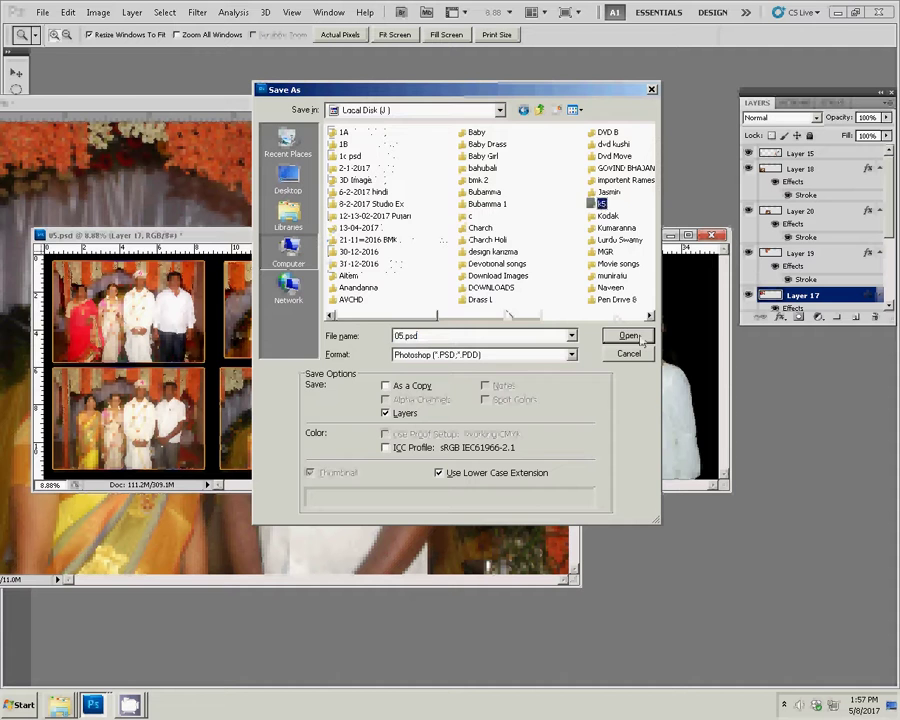
pyautogui.click(620, 336)
pyautogui.write('0')
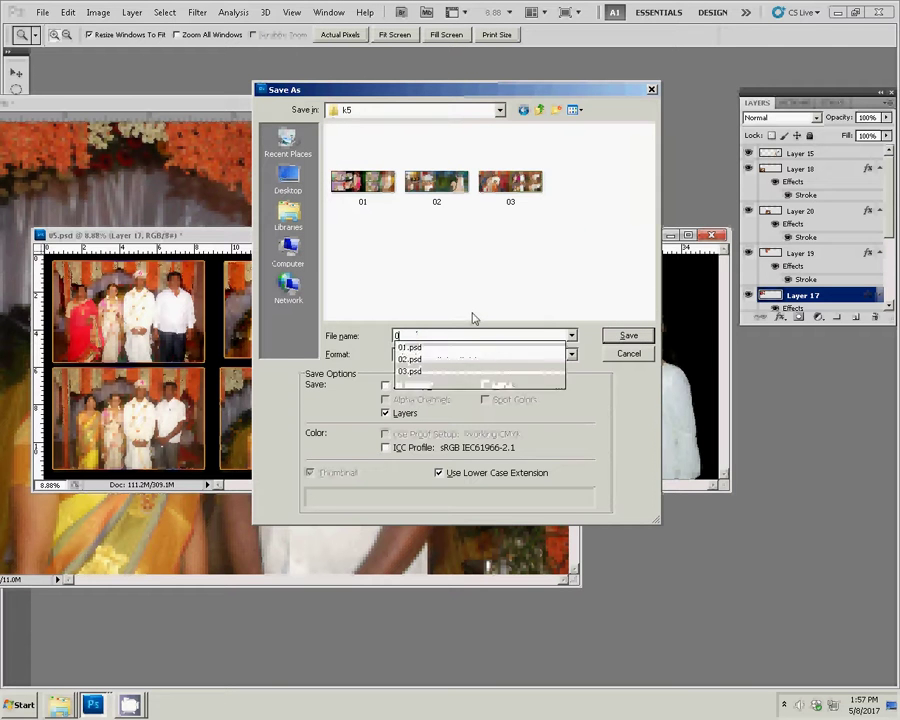
pyautogui.write('4')
pyautogui.click(628, 336)
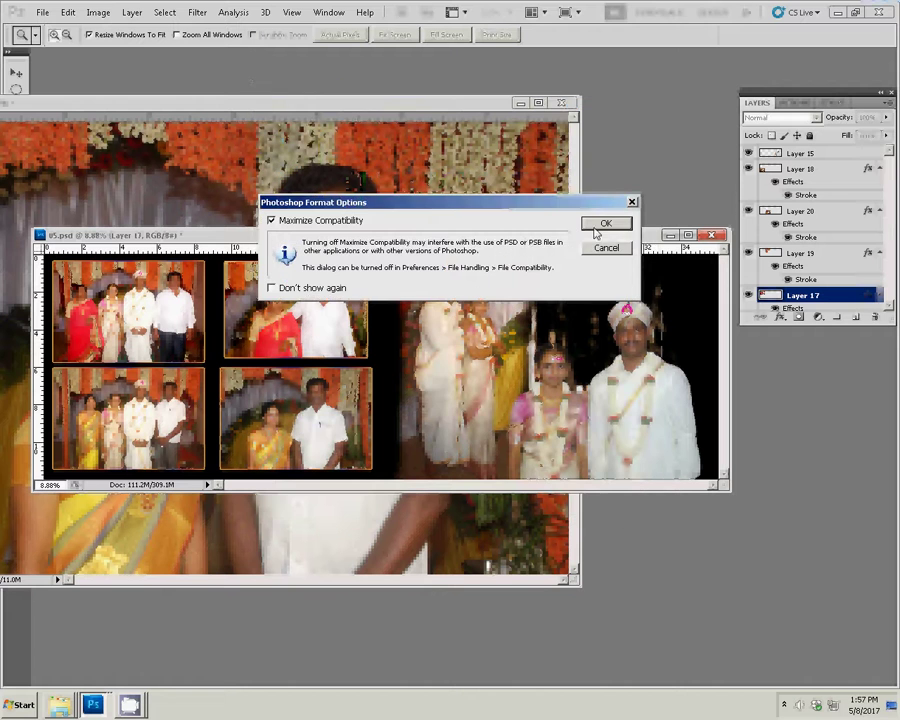
pyautogui.click(606, 224)
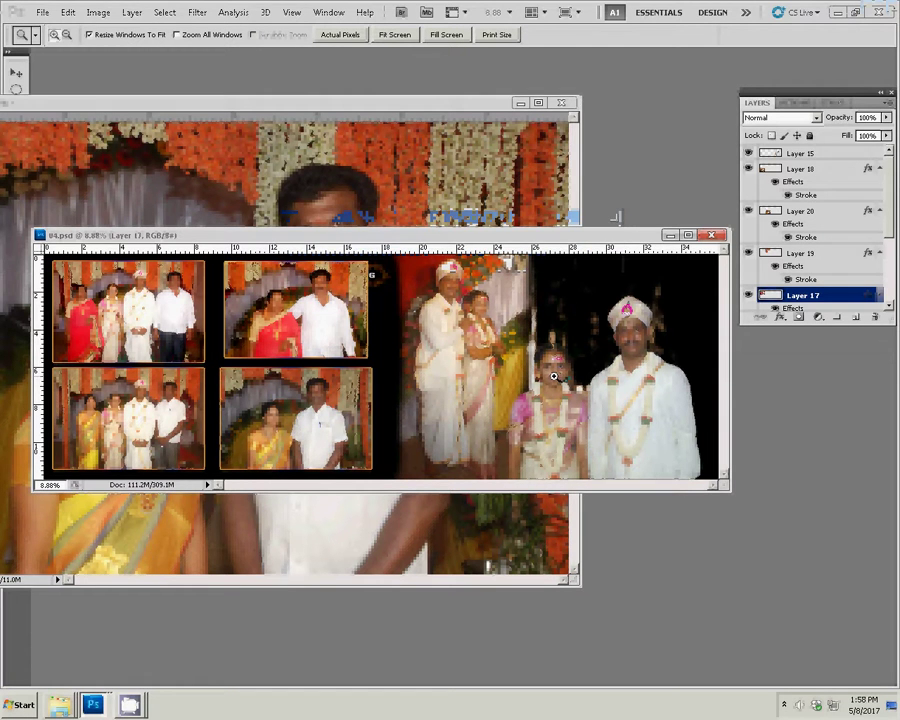
# Close the 04.psd document, then close DSC_0935.JPG without saving its changes
pyautogui.press('v')
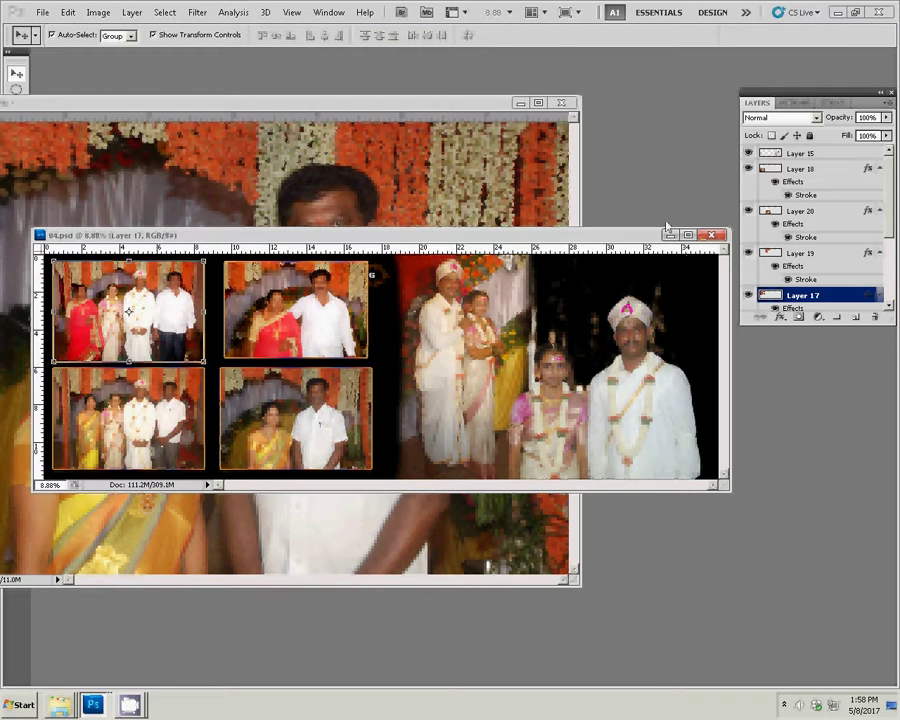
pyautogui.click(713, 236)
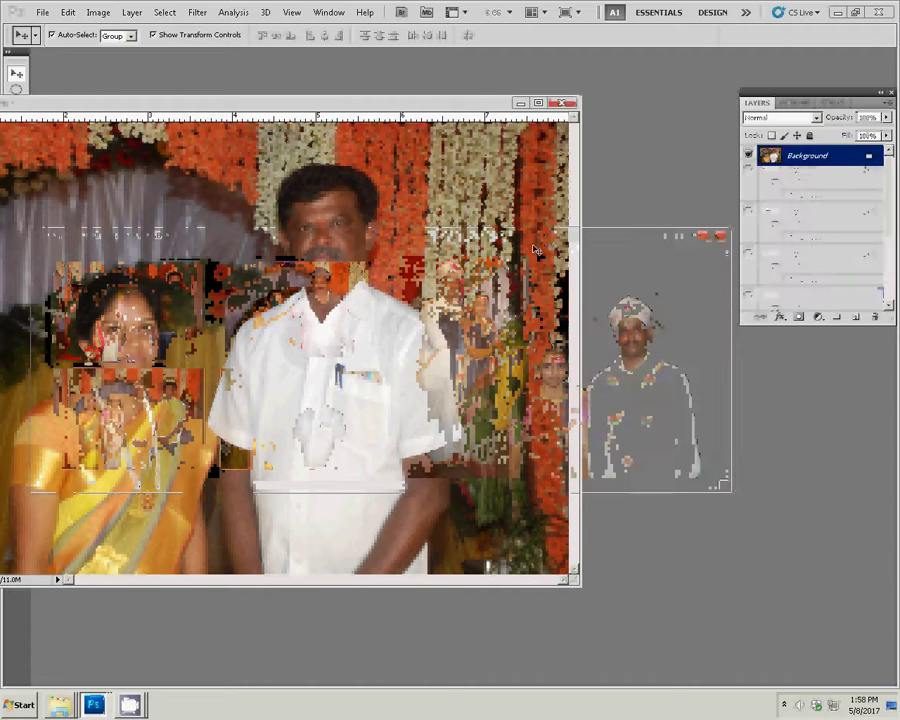
pyautogui.click(565, 102)
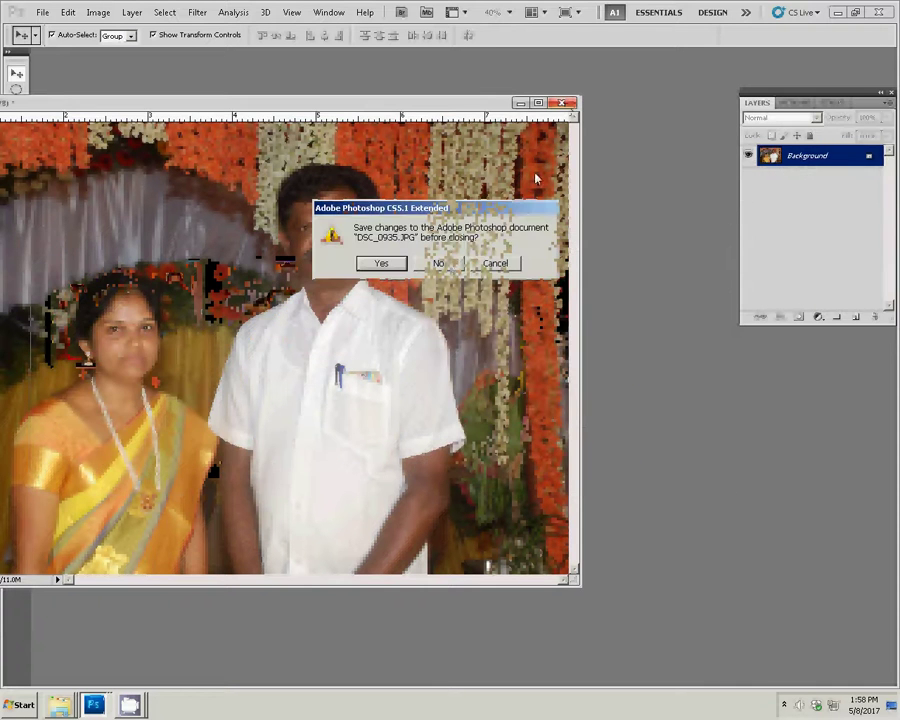
pyautogui.click(440, 263)
pyautogui.moveTo(129, 705)
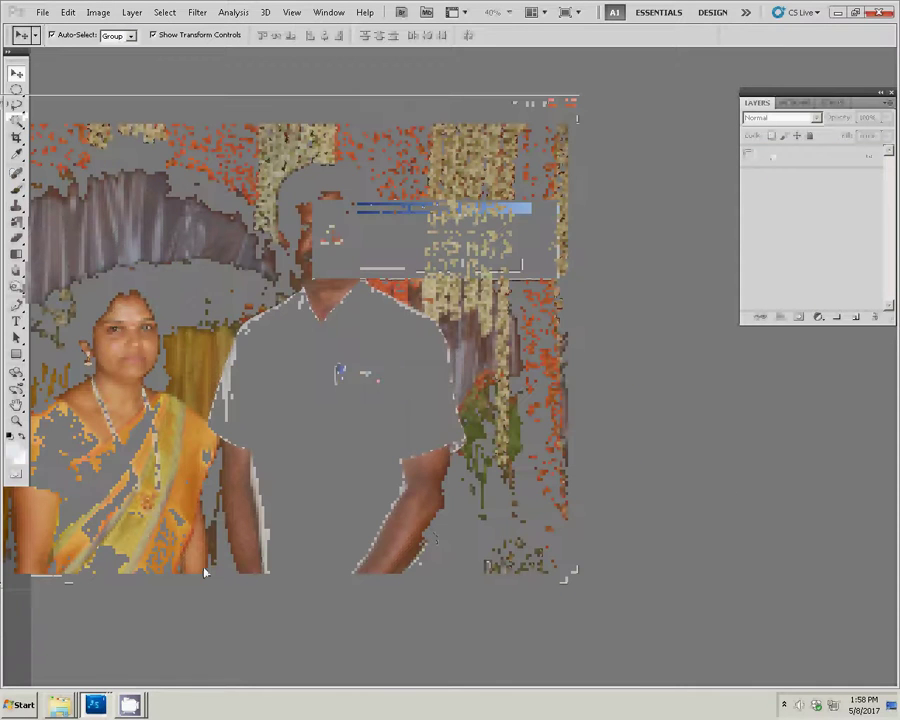